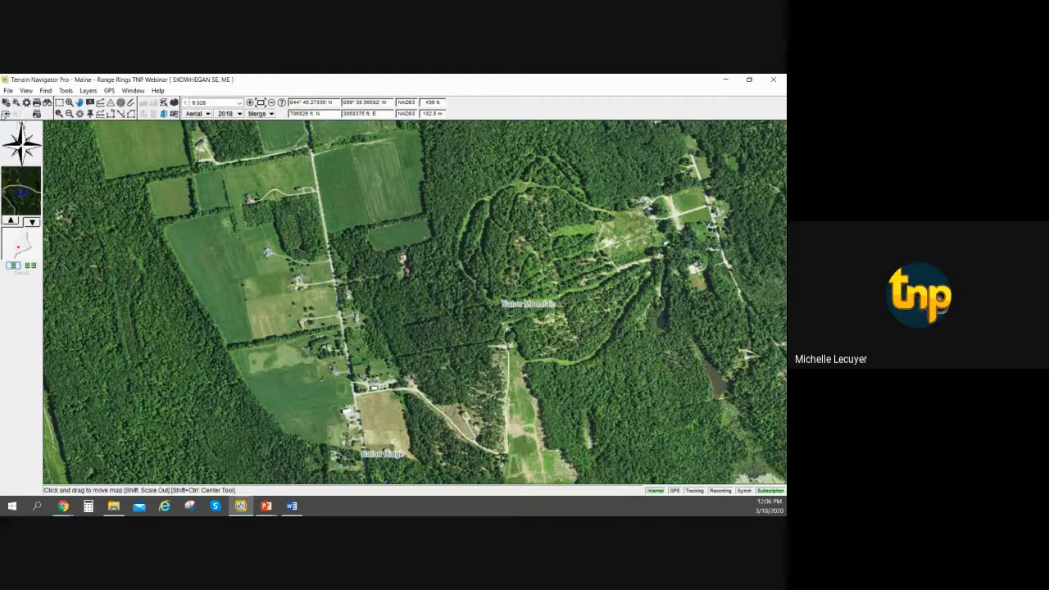
Review the coordinate display preferences, including format, datum, bearing and time settings, and close them unchanged.
{"action": "left_click", "coordinate": [8, 91]}
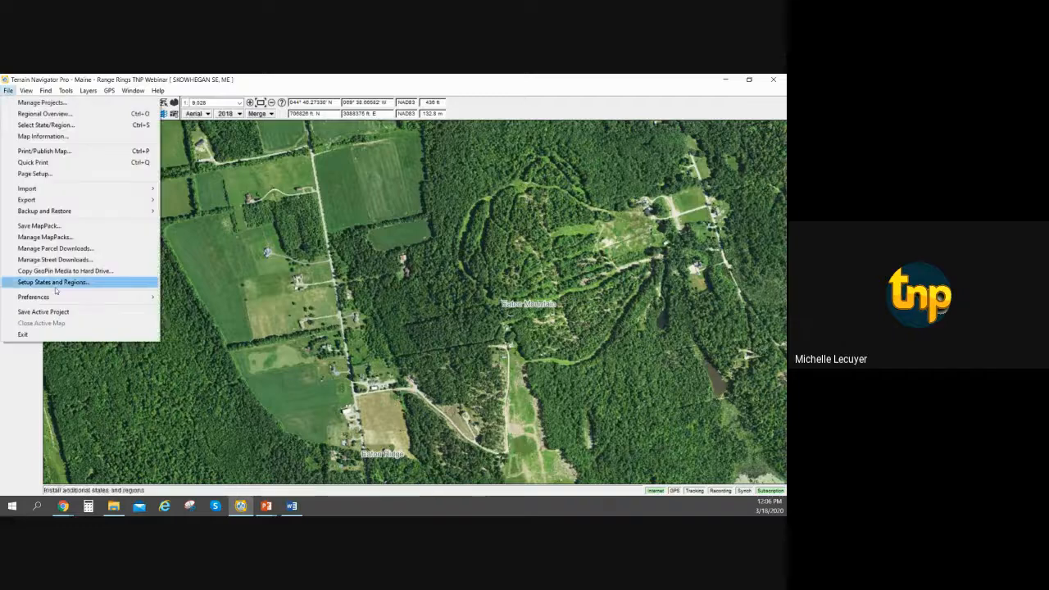
{"action": "mouse_move", "coordinate": [58, 299]}
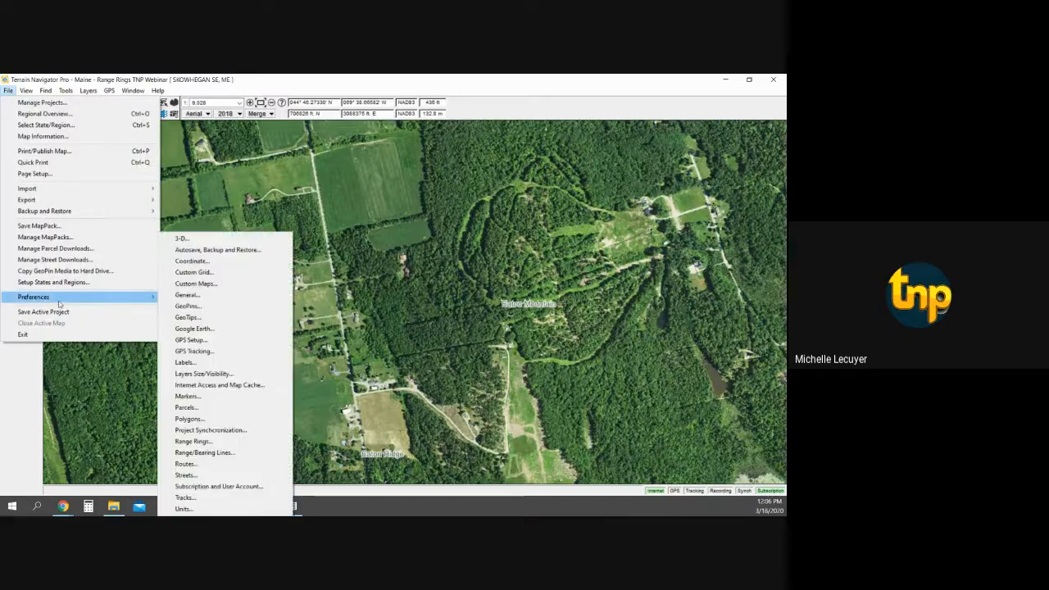
{"action": "left_click", "coordinate": [198, 260]}
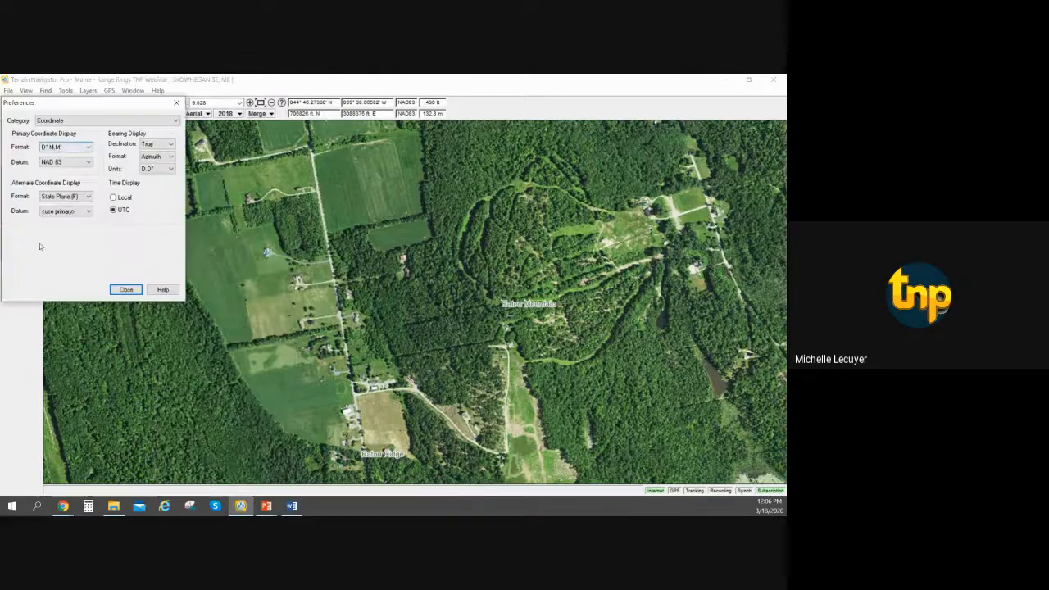
{"action": "left_click", "coordinate": [126, 290]}
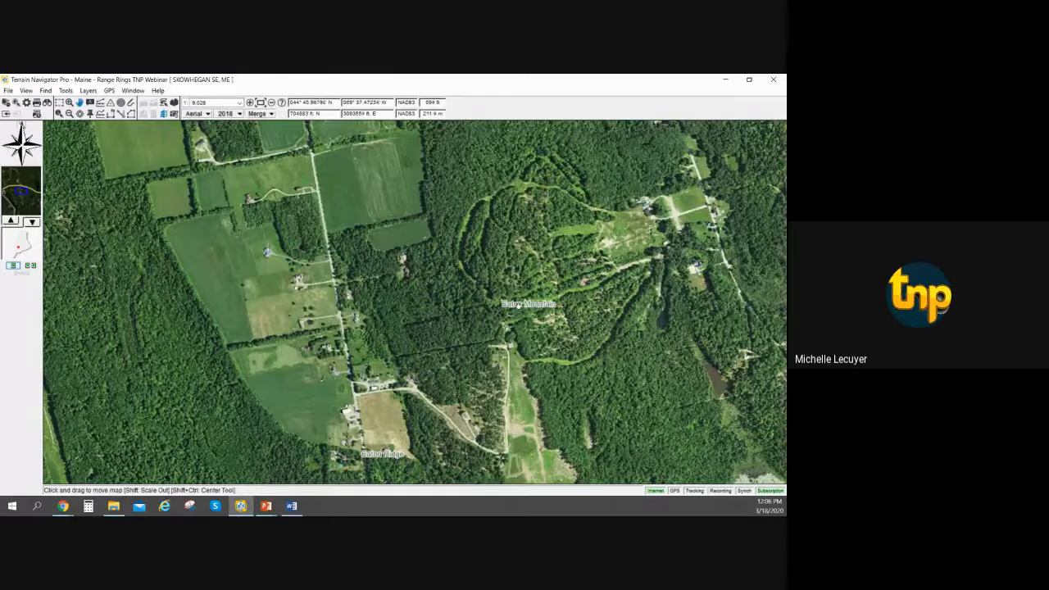
Place a set of concentric range rings centered on the Eaton Mountain label with the Range Ring tool.
{"action": "mouse_move", "coordinate": [516, 307]}
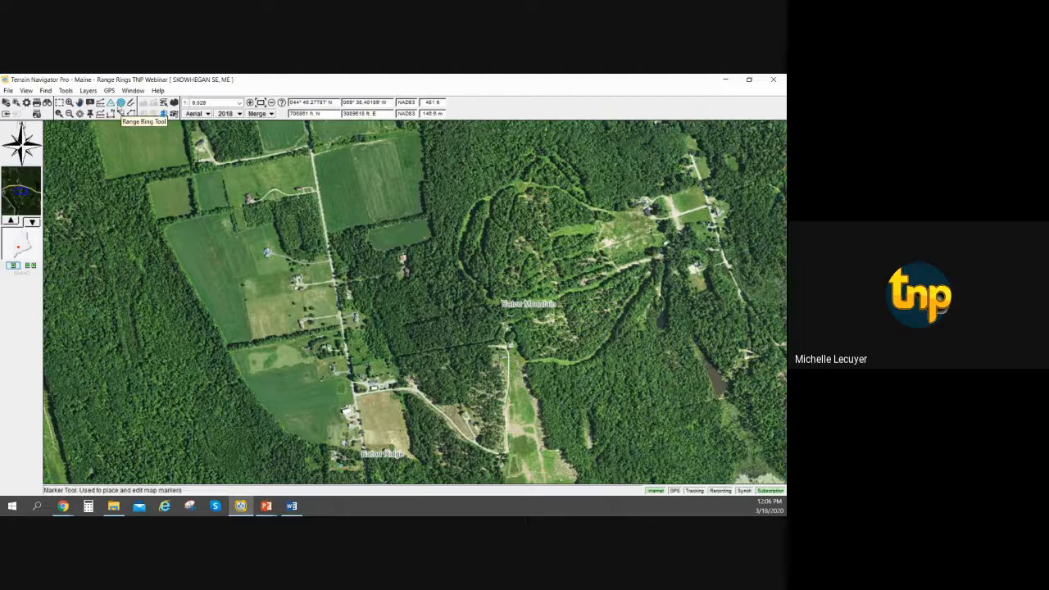
{"action": "left_click", "coordinate": [121, 104]}
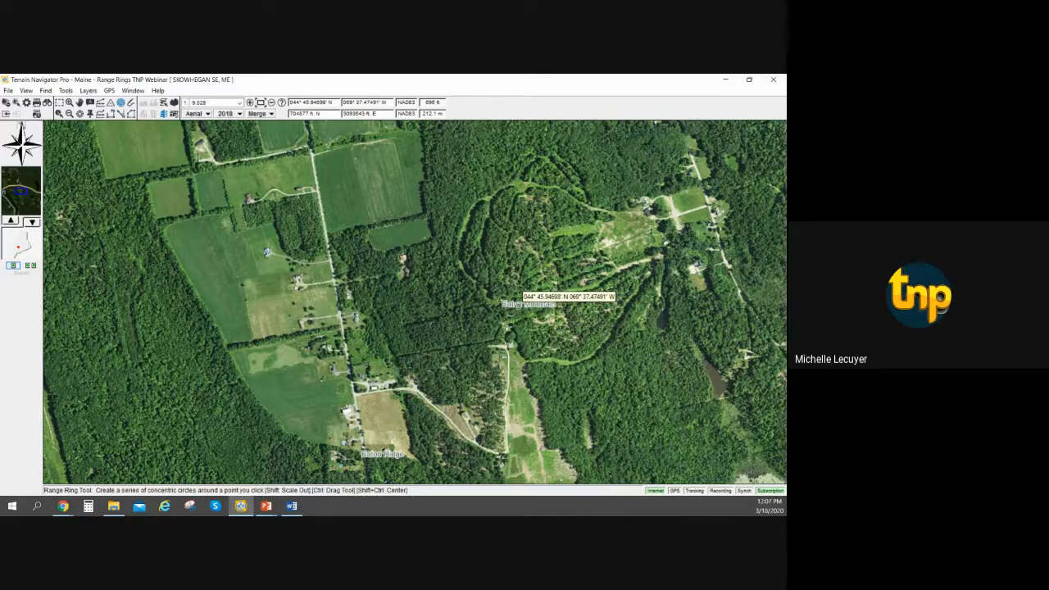
{"action": "left_click", "coordinate": [518, 304]}
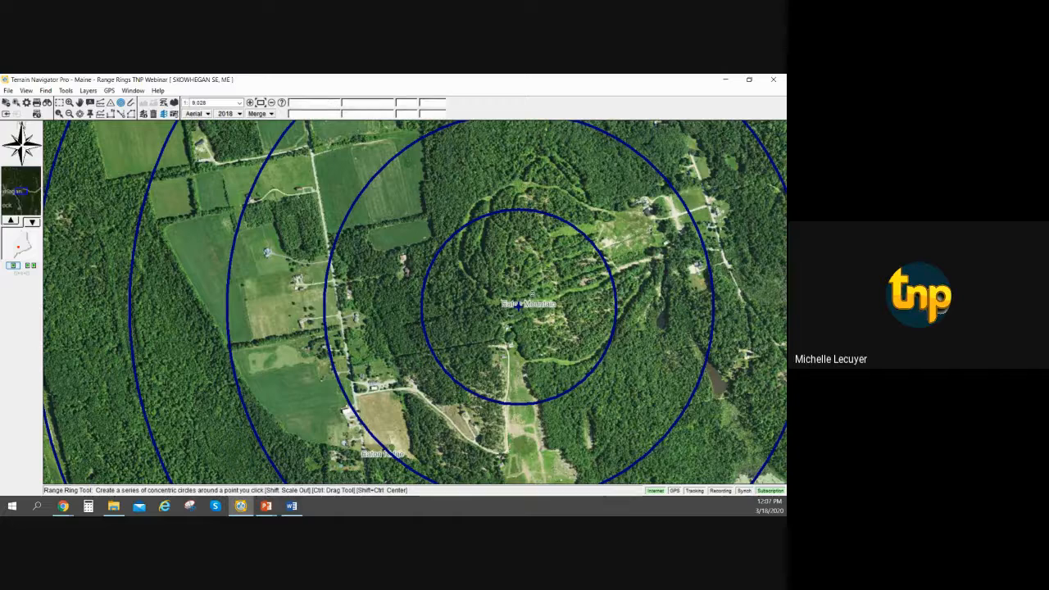
Resize the range rings on the map to a smaller spacing of about 0.14 miles between rings.
{"action": "scroll", "coordinate": [532, 292], "scroll_direction": "down", "scroll_amount": 1}
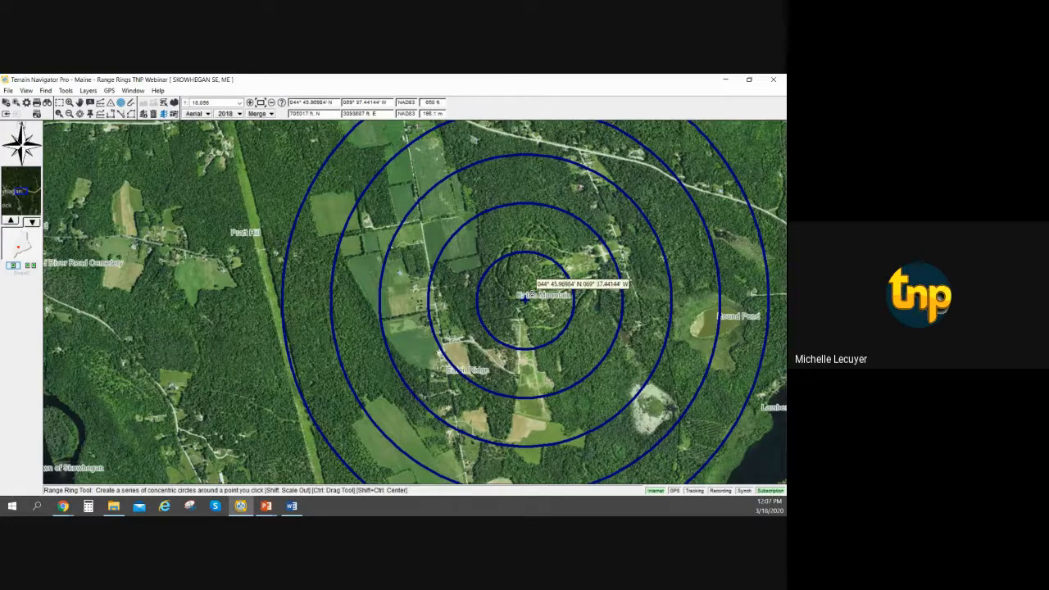
{"action": "scroll", "coordinate": [524, 298], "scroll_direction": "up", "scroll_amount": 1}
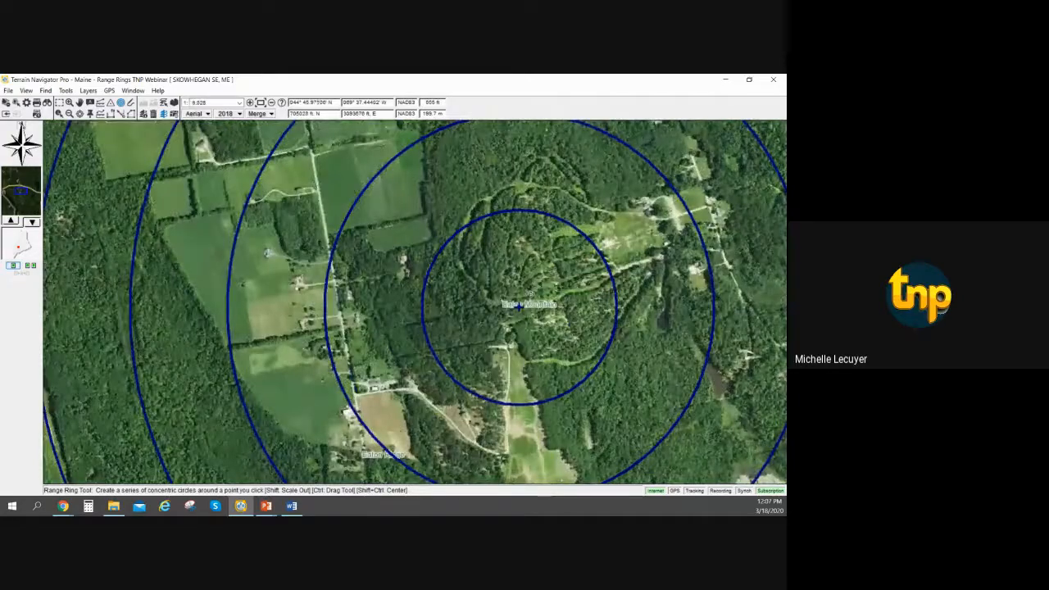
{"action": "scroll", "coordinate": [531, 292], "scroll_direction": "down", "scroll_amount": 1}
{"action": "scroll", "coordinate": [531, 293], "scroll_direction": "up", "scroll_amount": 1}
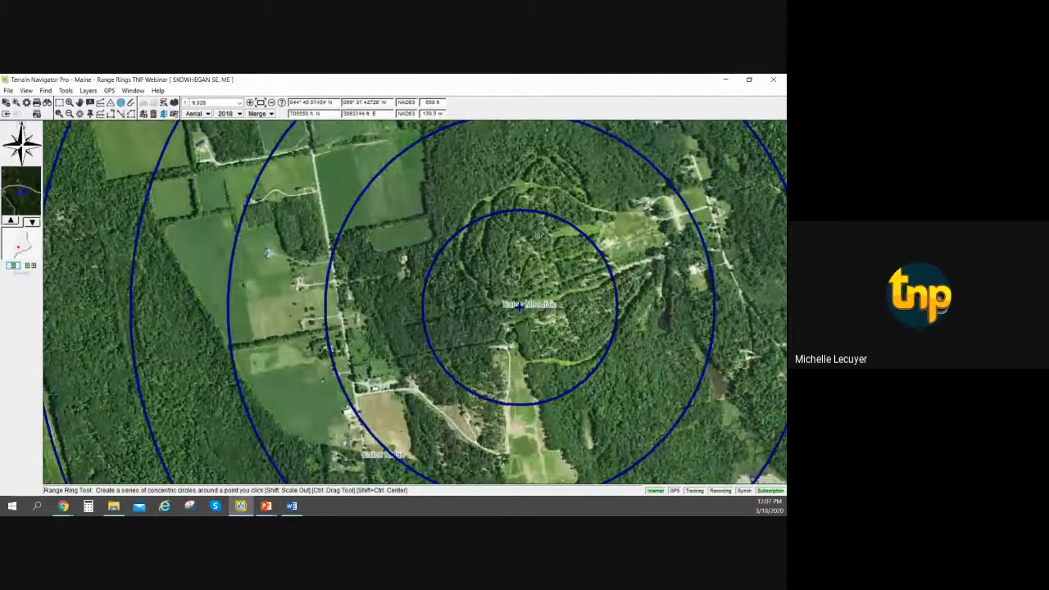
{"action": "mouse_move", "coordinate": [576, 226]}
{"action": "left_mouse_down"}
{"action": "mouse_move", "coordinate": [553, 260]}
{"action": "mouse_move", "coordinate": [566, 240]}
{"action": "mouse_move", "coordinate": [552, 246]}
{"action": "left_mouse_up"}
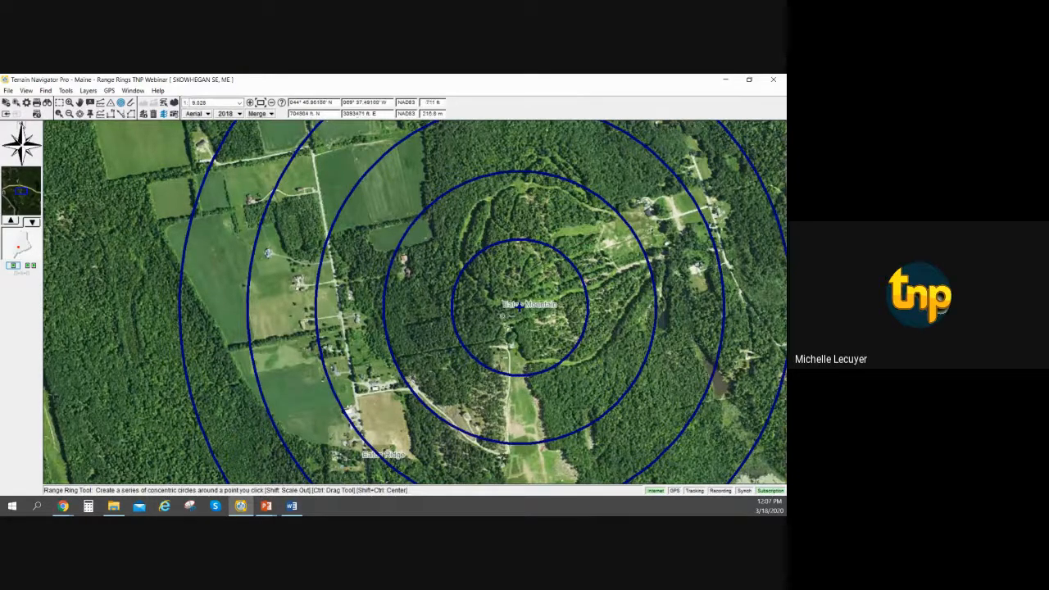
Shift the range rings' center point about 0.01 miles west on Eaton Mountain and move it back to its original spot.
{"action": "mouse_move", "coordinate": [519, 306]}
{"action": "mouse_move", "coordinate": [519, 306]}
{"action": "left_mouse_down"}
{"action": "mouse_move", "coordinate": [498, 304]}
{"action": "mouse_move", "coordinate": [515, 304]}
{"action": "left_mouse_up"}
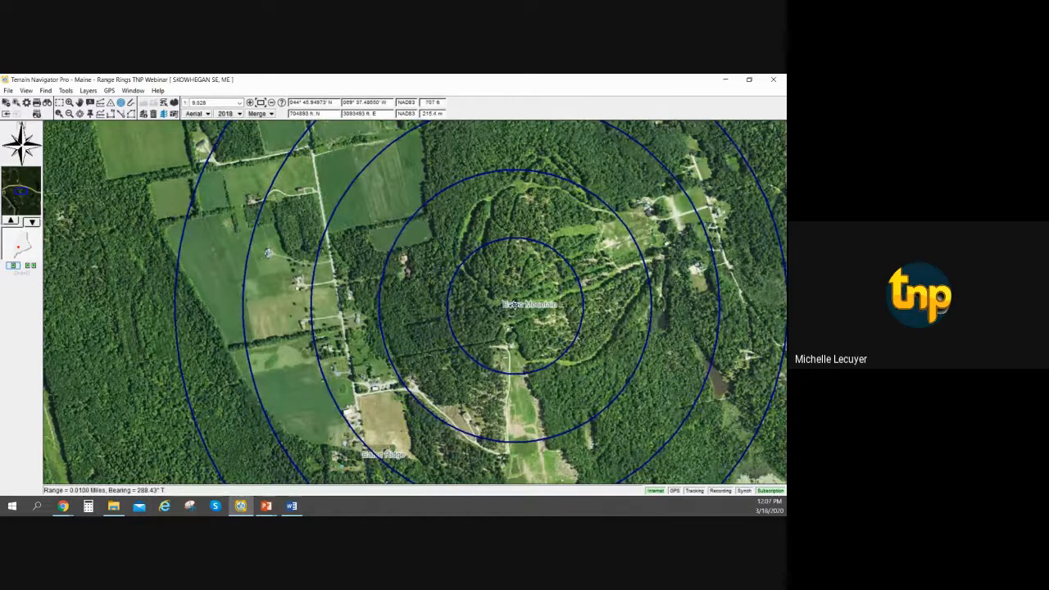
{"action": "mouse_move", "coordinate": [516, 304]}
{"action": "left_mouse_down"}
{"action": "mouse_move", "coordinate": [506, 304]}
{"action": "mouse_move", "coordinate": [519, 305]}
{"action": "left_mouse_up"}
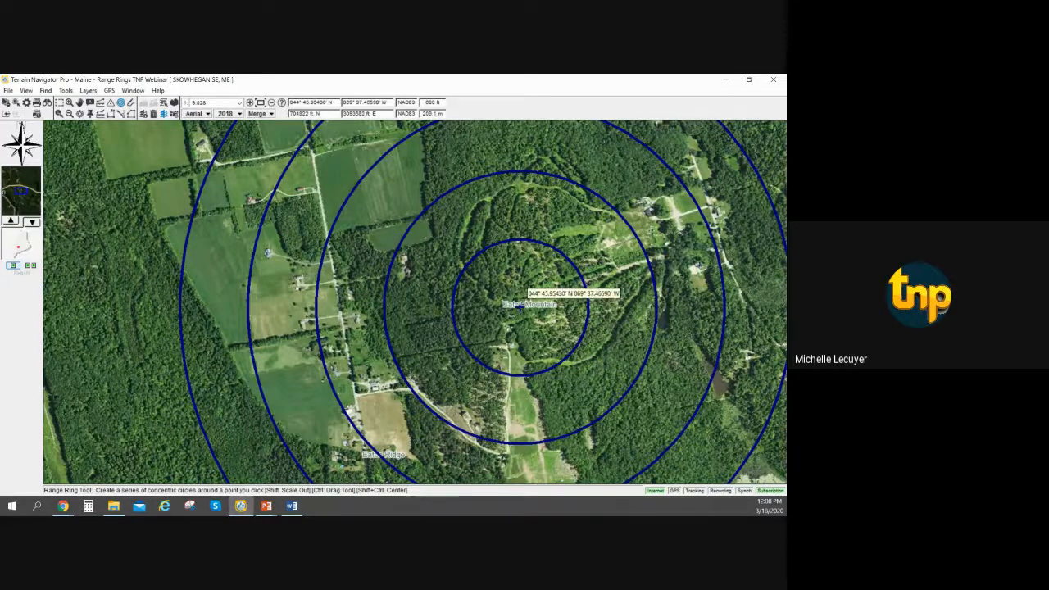
Lock the range rings in position and open their properties for editing, with the dialog moved toward the middle of the map.
{"action": "right_click", "coordinate": [564, 255]}
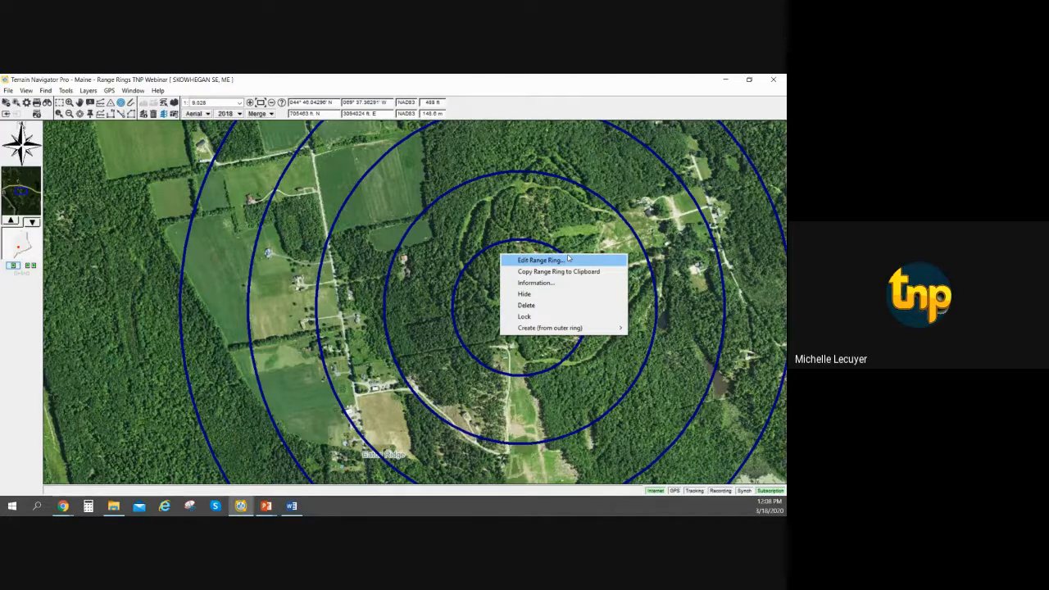
{"action": "left_click", "coordinate": [563, 319]}
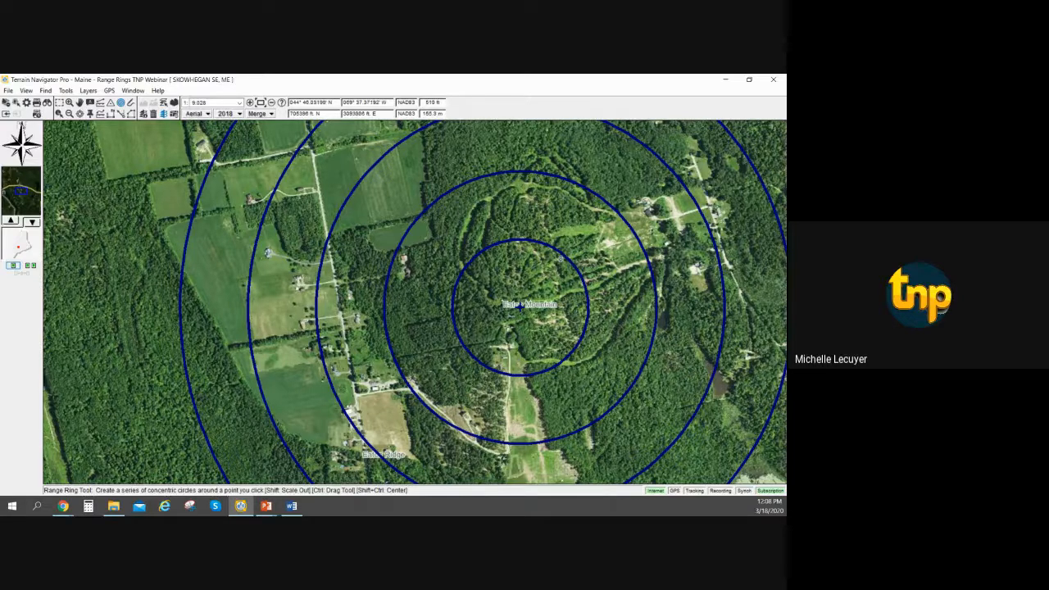
{"action": "right_click", "coordinate": [586, 193]}
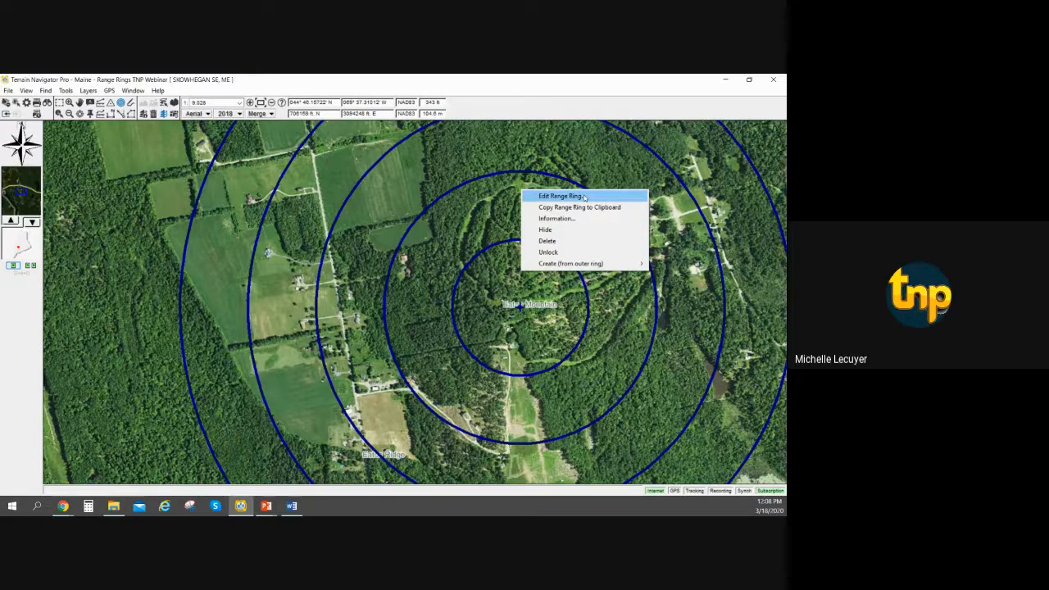
{"action": "left_click", "coordinate": [586, 197]}
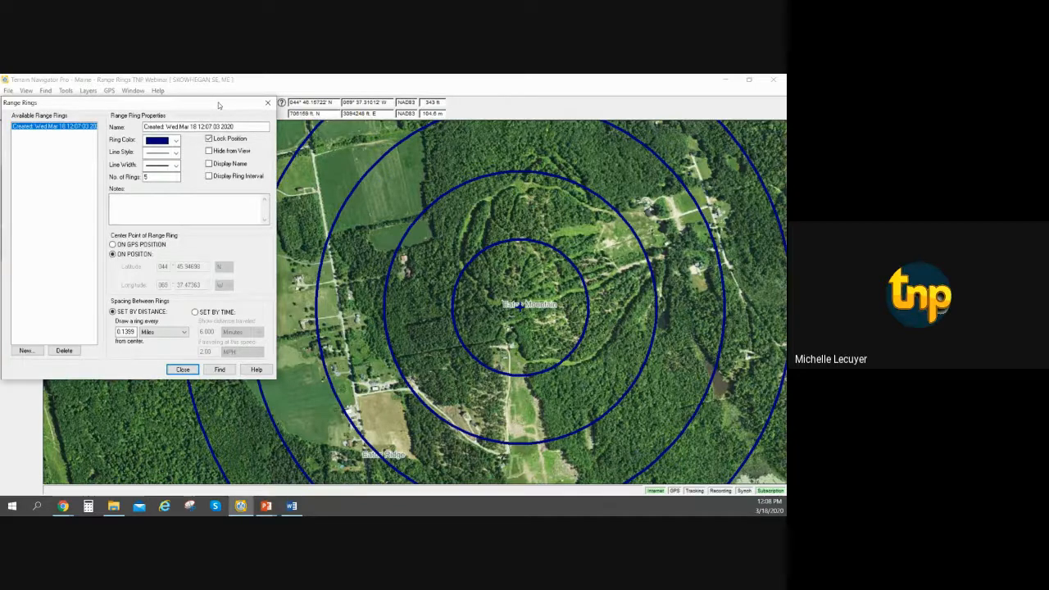
{"action": "left_click_drag", "start_coordinate": [219, 111], "coordinate": [362, 166]}
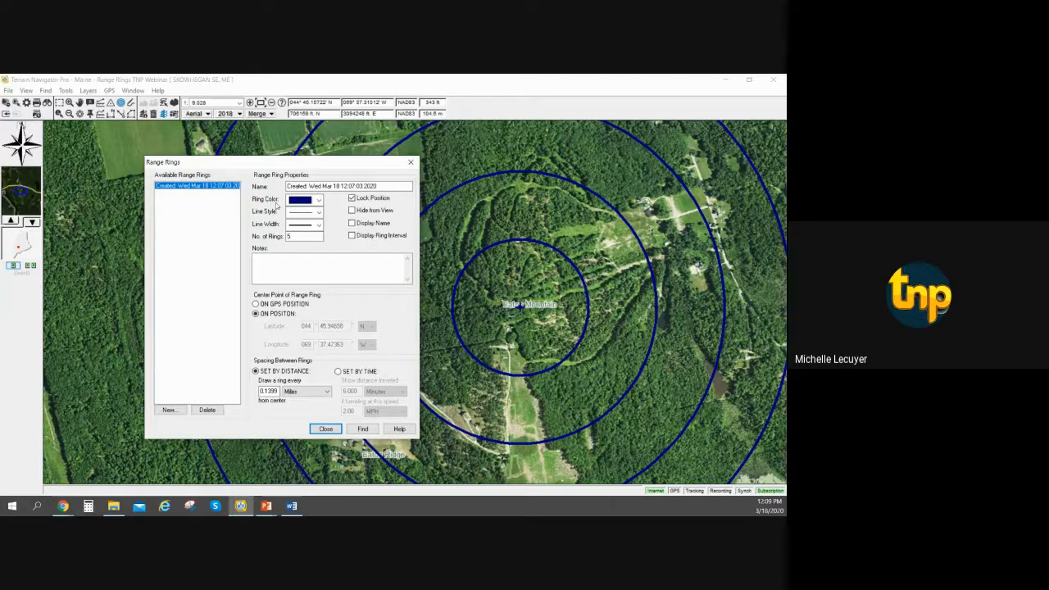
Try red as the ring color, and settle on yellow for the range rings.
{"action": "left_click", "coordinate": [319, 201]}
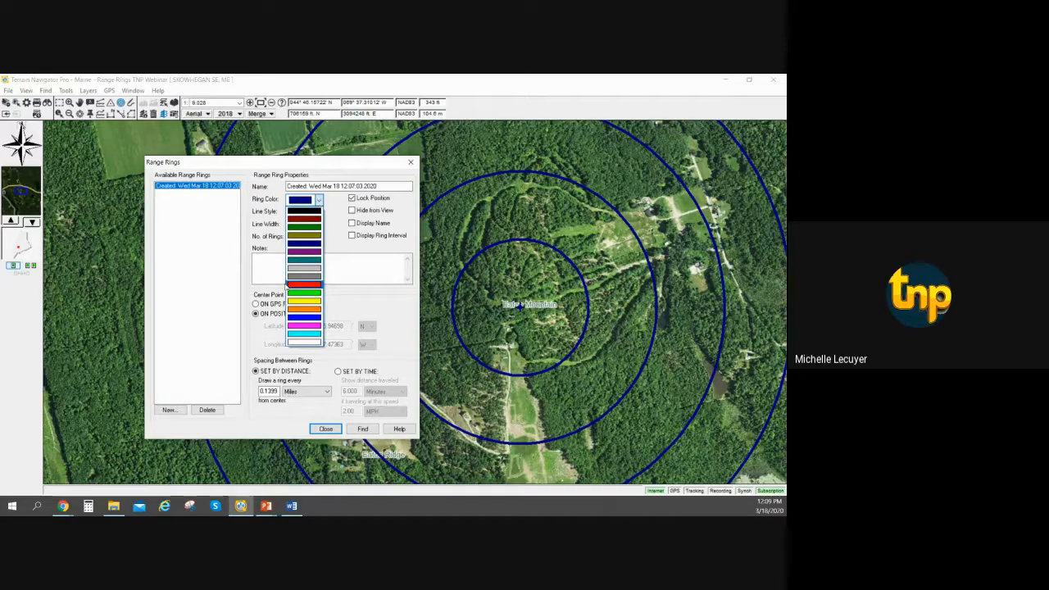
{"action": "left_click", "coordinate": [291, 284]}
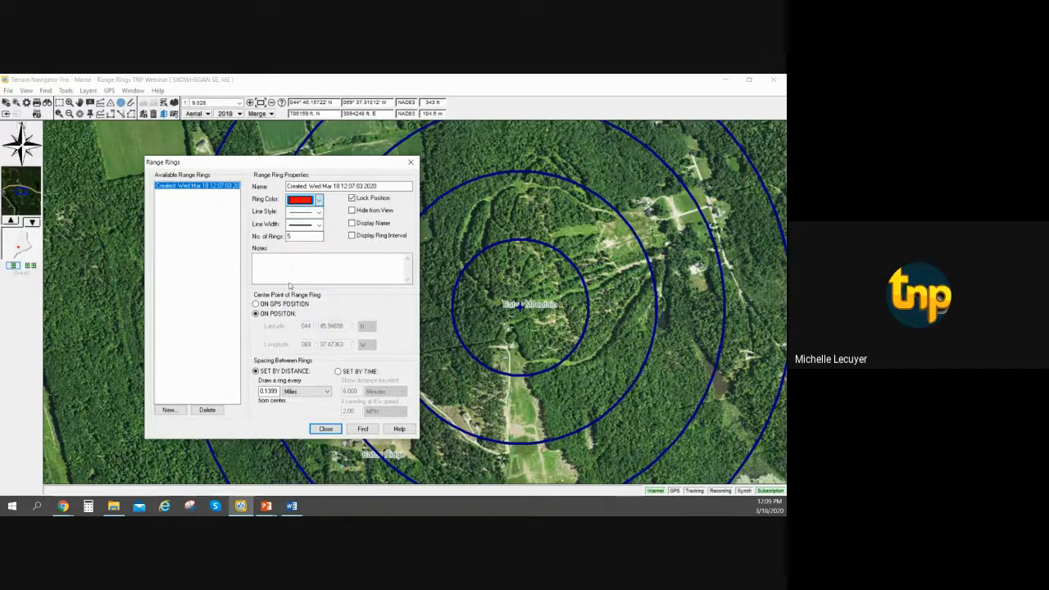
{"action": "left_click", "coordinate": [318, 200]}
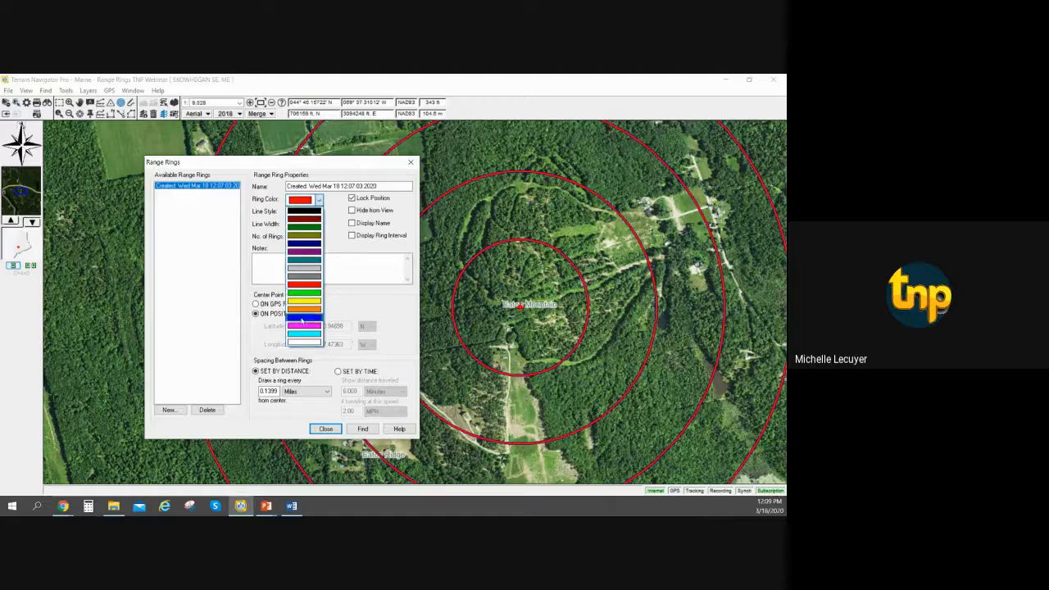
{"action": "left_click", "coordinate": [305, 303]}
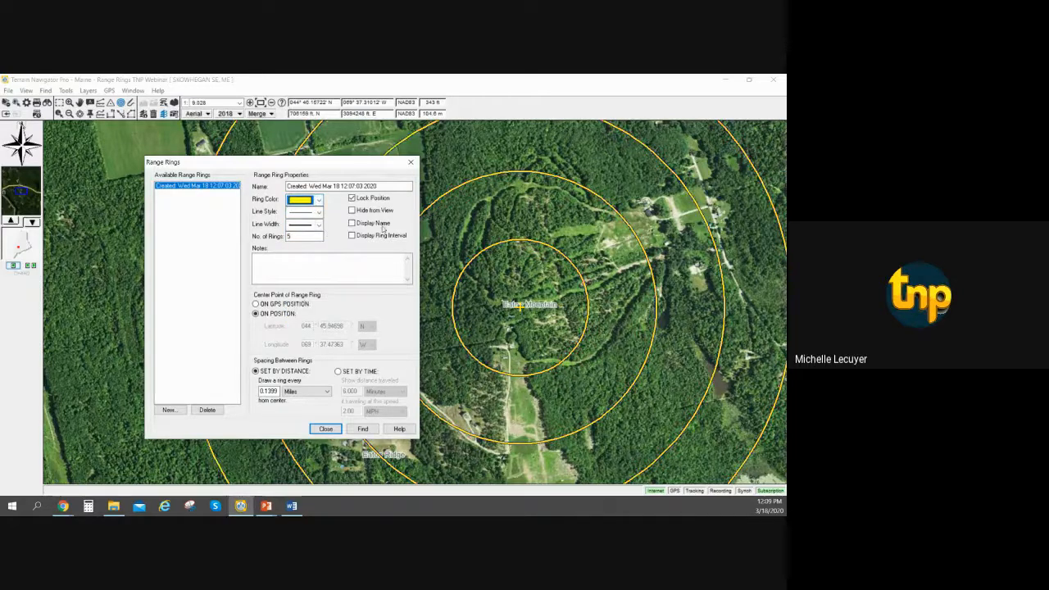
Try a dashed line style on the range rings and set it back to the solid line.
{"action": "left_click", "coordinate": [318, 213]}
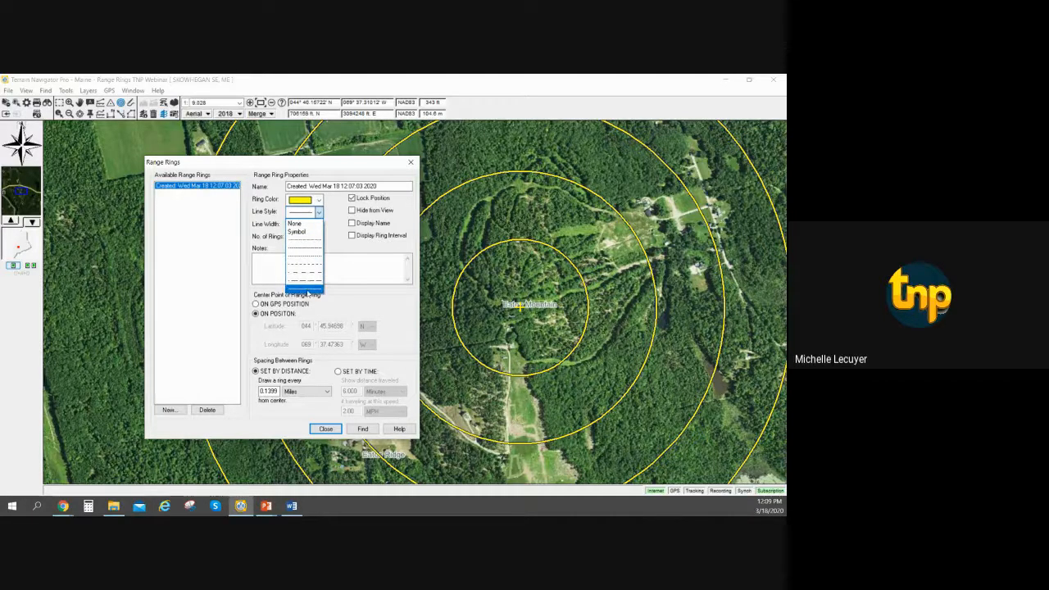
{"action": "left_click", "coordinate": [311, 258]}
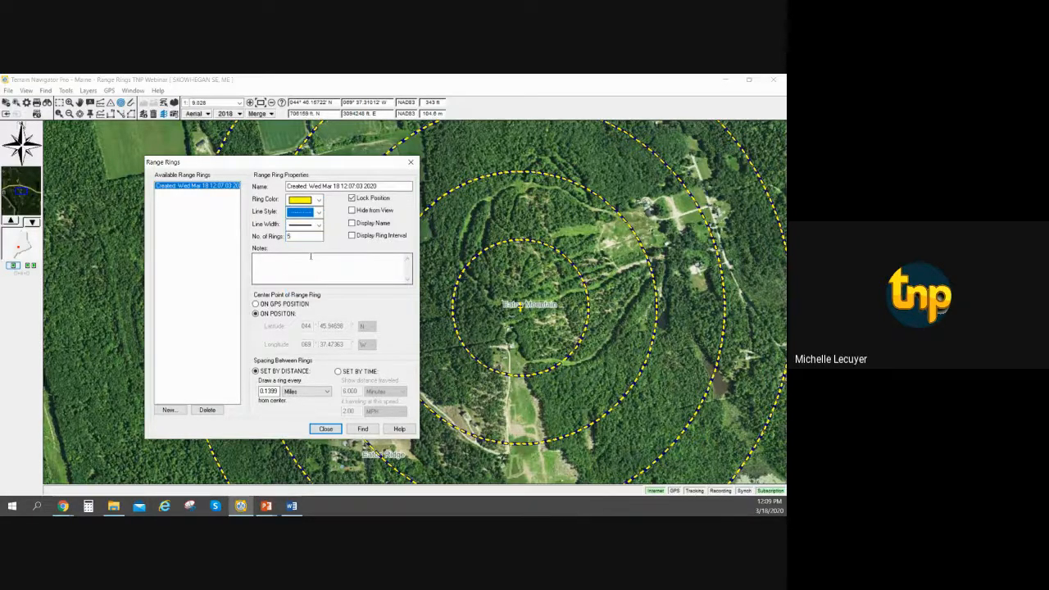
{"action": "left_click", "coordinate": [319, 213]}
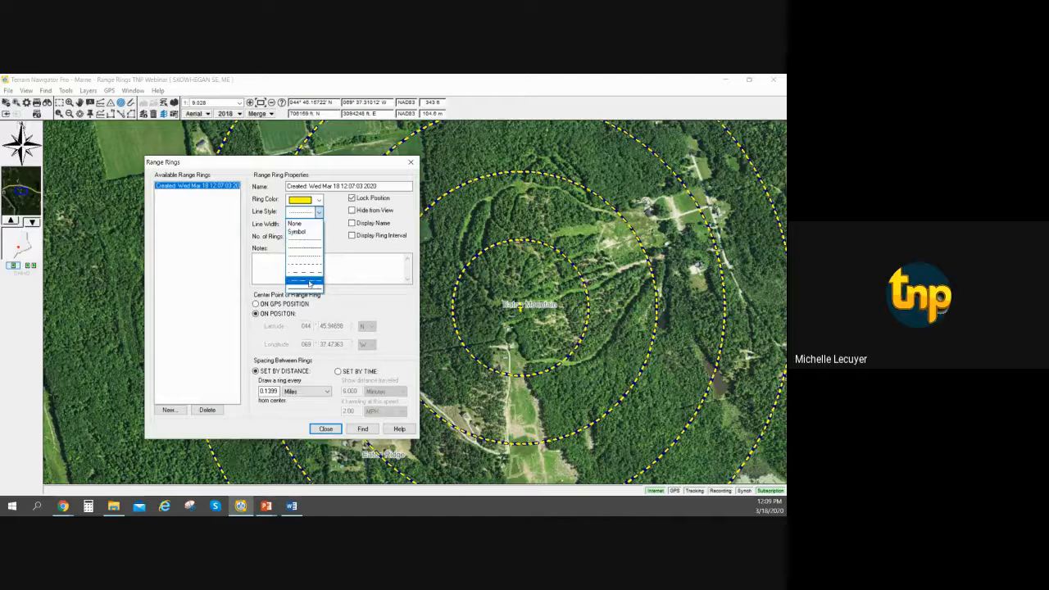
{"action": "left_click", "coordinate": [308, 287]}
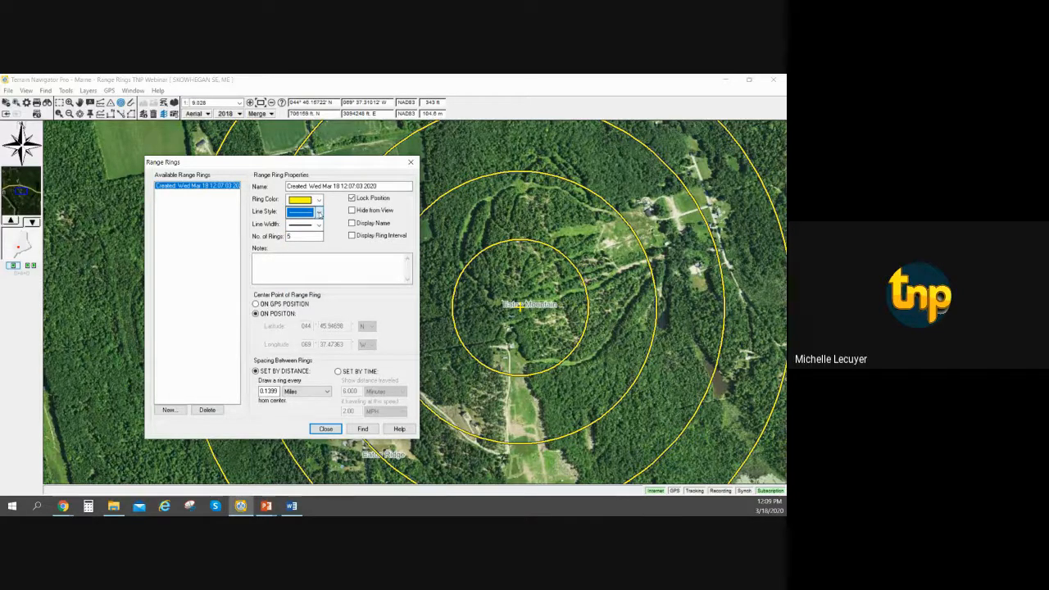
Try a thick and a very thin line width on the rings, and settle on the third-thinnest width.
{"action": "left_click", "coordinate": [319, 223]}
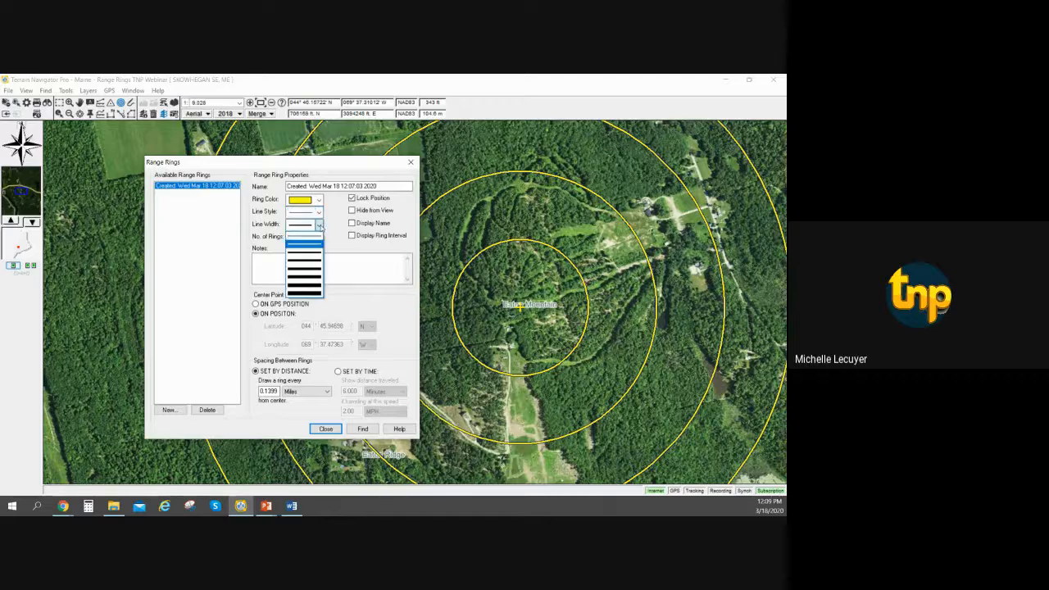
{"action": "left_click", "coordinate": [313, 270]}
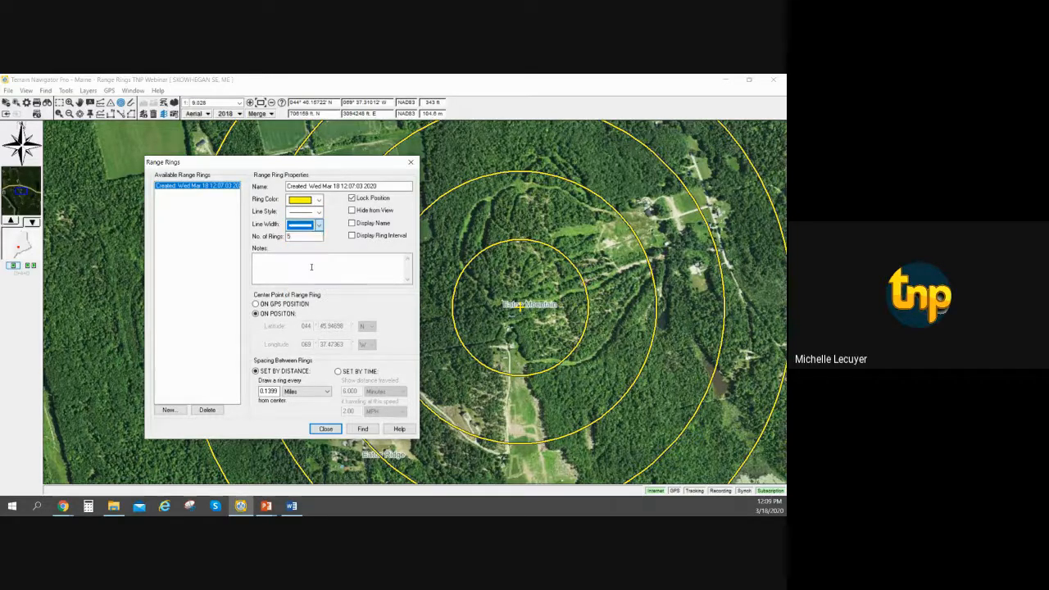
{"action": "left_click", "coordinate": [319, 225]}
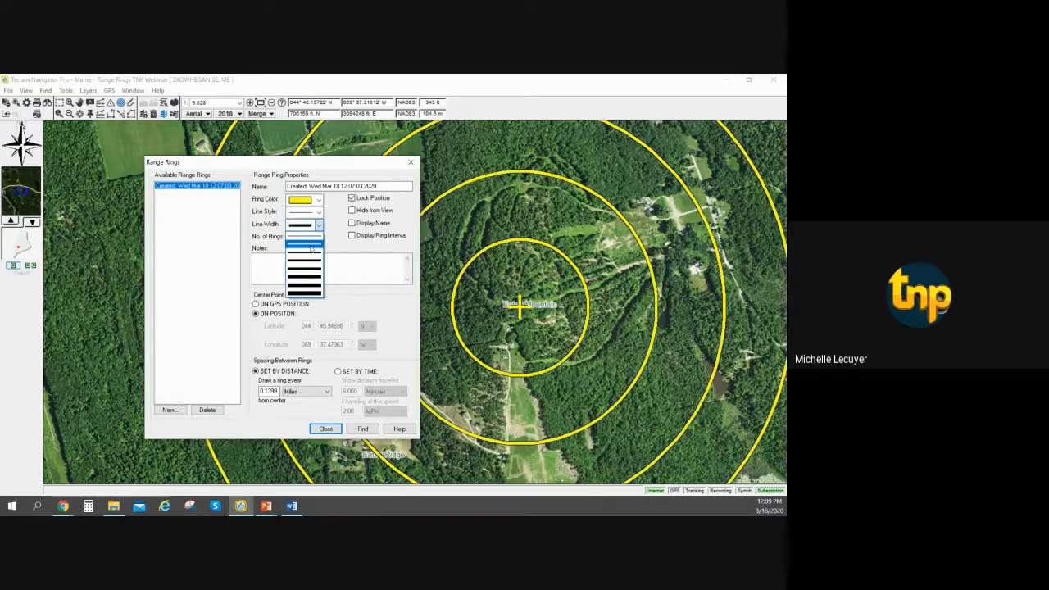
{"action": "left_click", "coordinate": [322, 236]}
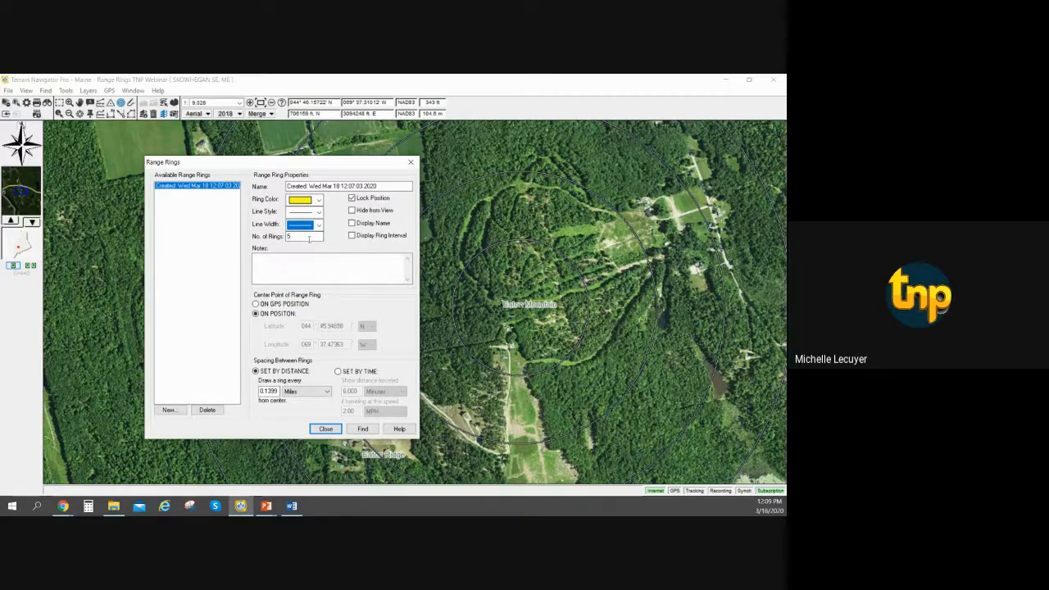
{"action": "left_click", "coordinate": [319, 225]}
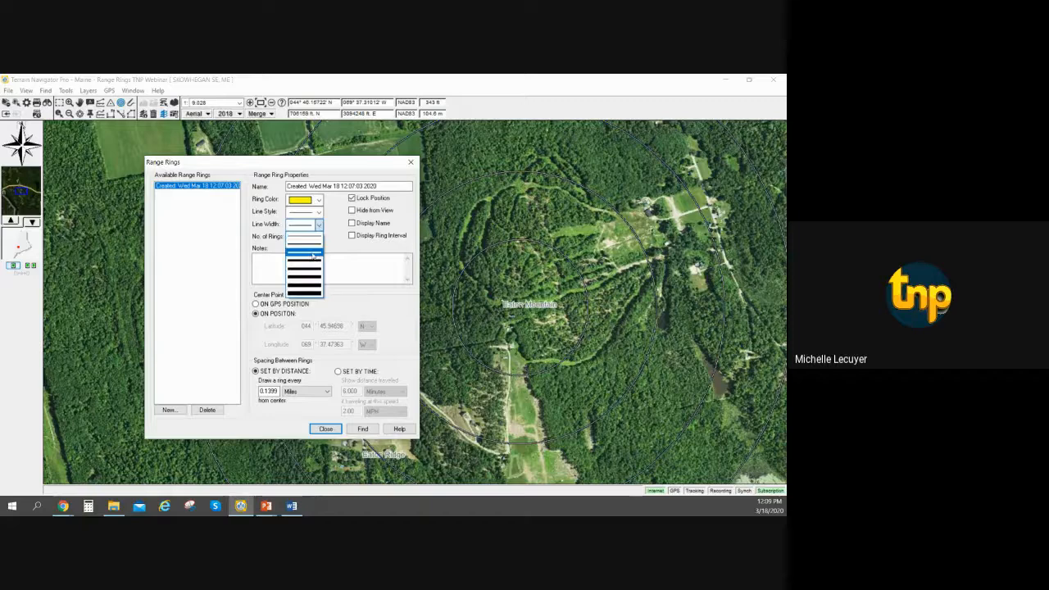
{"action": "left_click", "coordinate": [313, 256]}
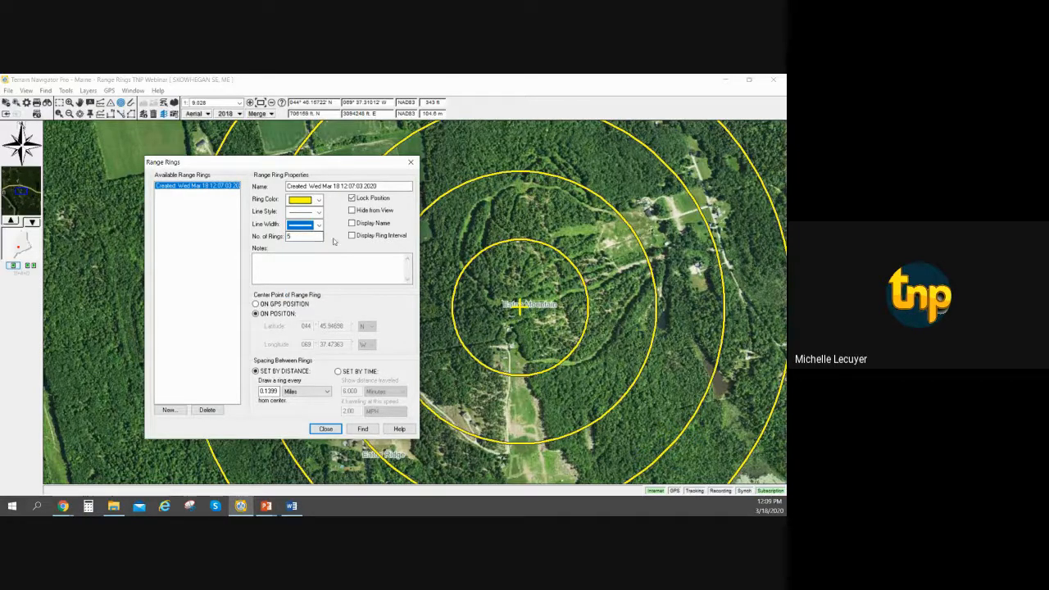
Set the number of range rings to 4.
{"action": "double_click", "coordinate": [289, 236]}
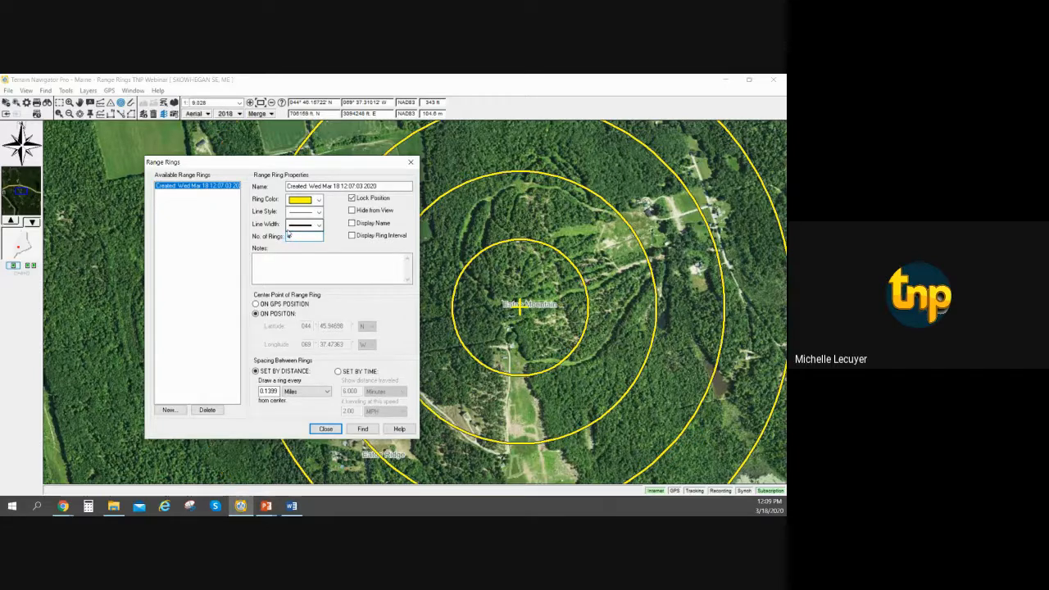
{"action": "type", "text": "4"}
Rename the range rings with the missing person's full name followed by "Search".
{"action": "left_click", "coordinate": [378, 185]}
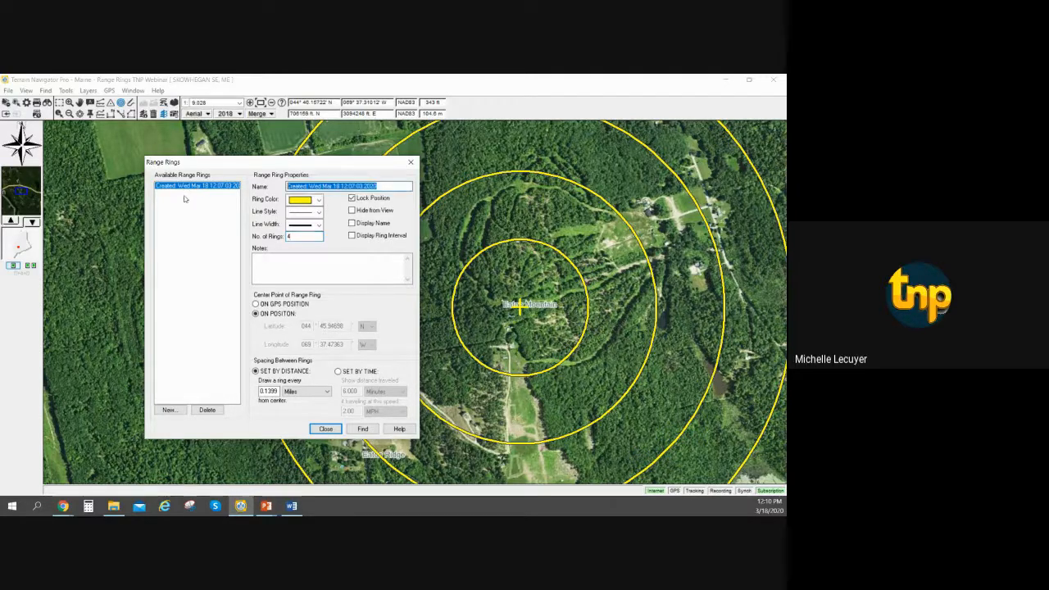
{"action": "type", "text": "J"}
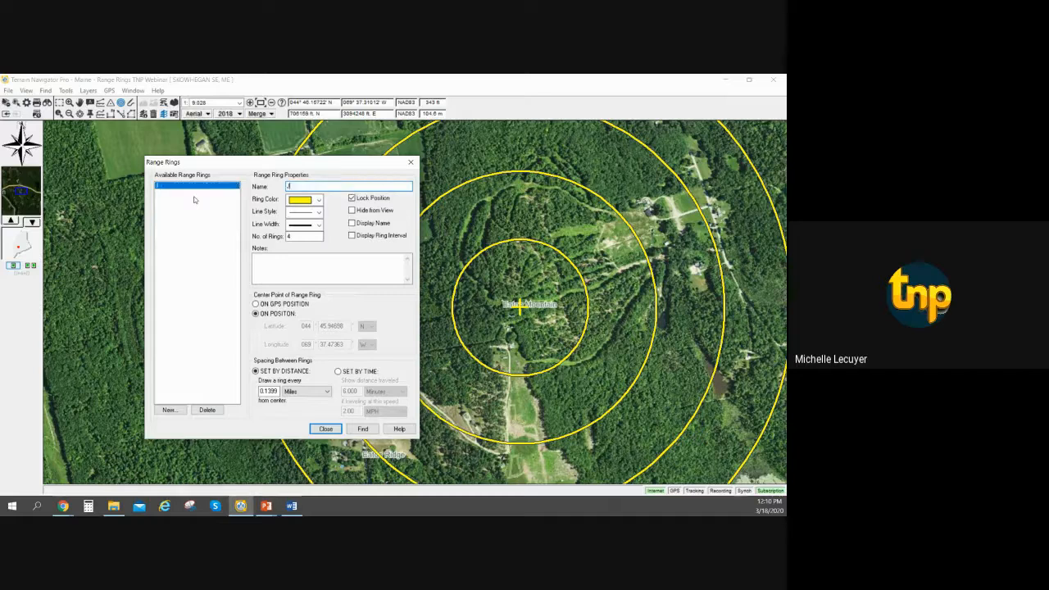
{"action": "type", "text": "ohn Doe Search"}
Try displaying the ring interval labels and centering the rings on the GPS position, and revert both settings.
{"action": "left_click", "coordinate": [351, 235]}
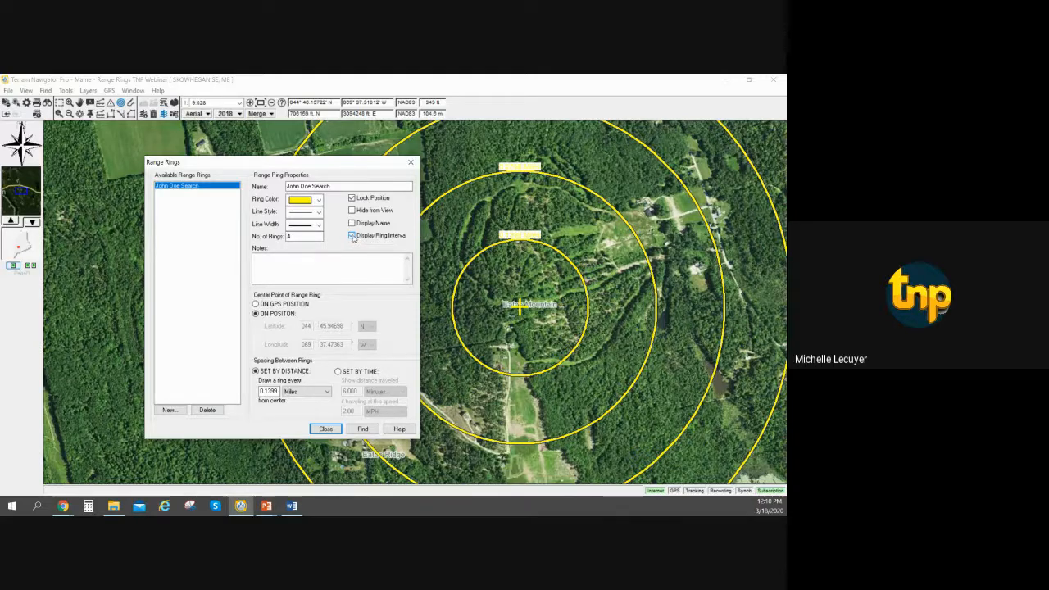
{"action": "left_click", "coordinate": [353, 235]}
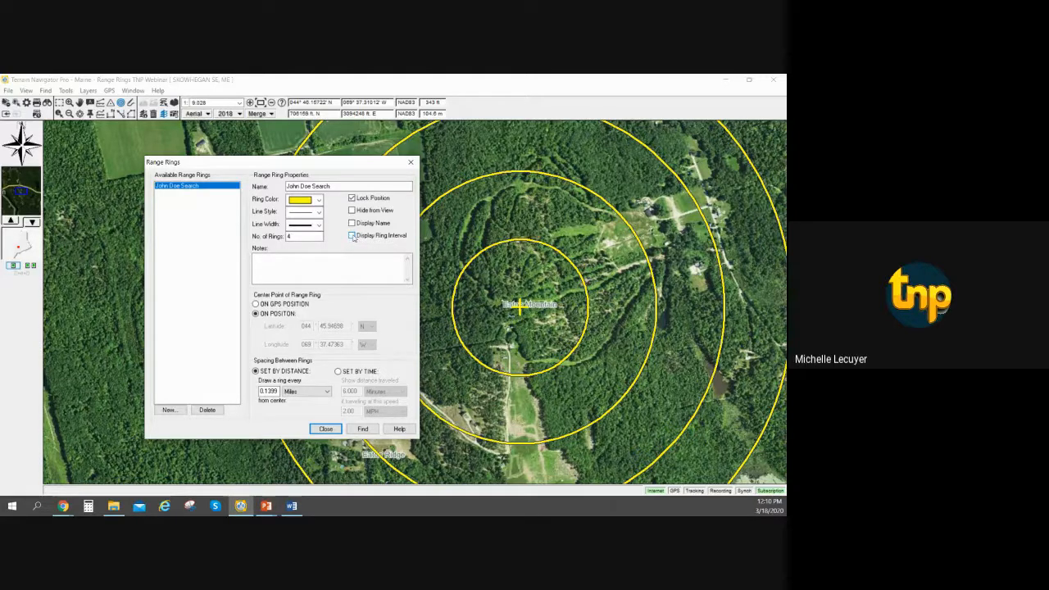
{"action": "left_click", "coordinate": [286, 267]}
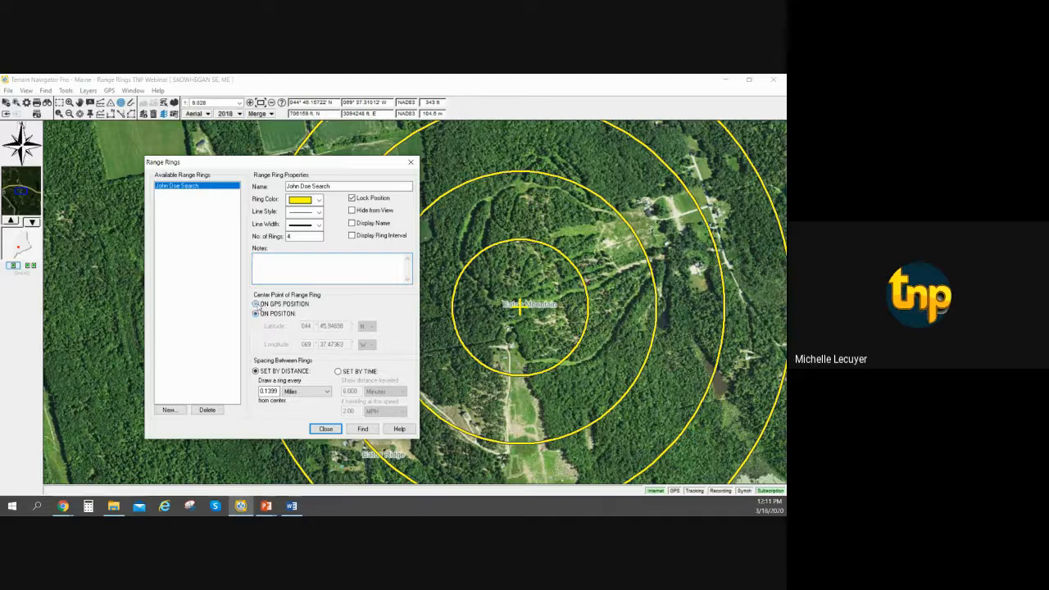
{"action": "left_click", "coordinate": [257, 304]}
{"action": "left_click", "coordinate": [256, 314]}
Try spacing the rings by travel time and speed, and return to spacing them by distance.
{"action": "left_click", "coordinate": [339, 372]}
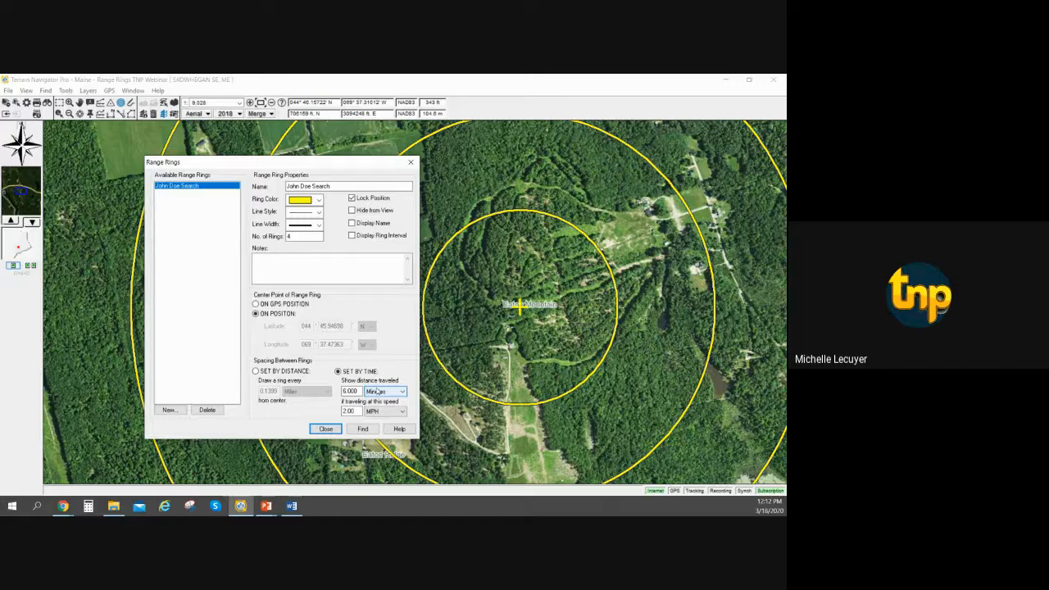
{"action": "left_click", "coordinate": [355, 392]}
{"action": "left_click", "coordinate": [358, 411]}
{"action": "left_click", "coordinate": [278, 370]}
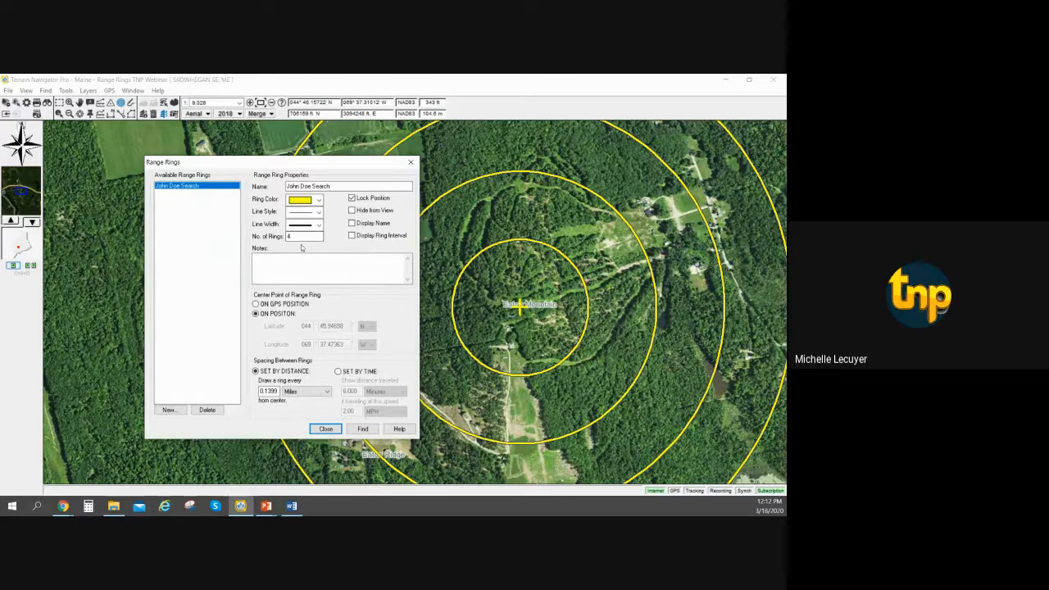
Close the ring properties, reopen the list of range rings and find the search rings on the map.
{"action": "left_click", "coordinate": [316, 430]}
{"action": "left_click", "coordinate": [326, 429]}
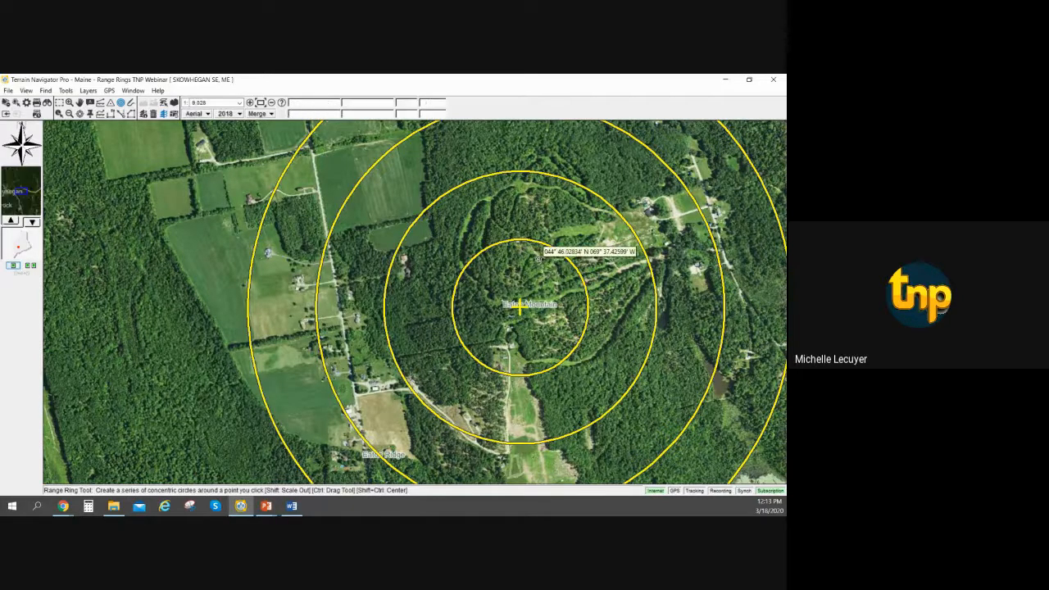
{"action": "scroll", "coordinate": [538, 259], "scroll_direction": "down", "scroll_amount": 1}
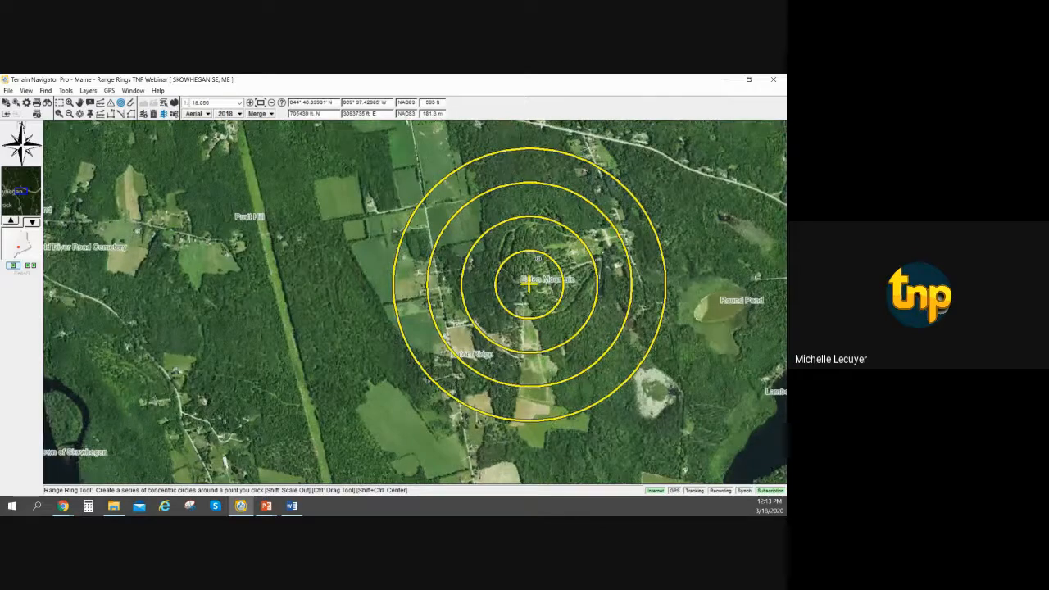
{"action": "left_click", "coordinate": [90, 93]}
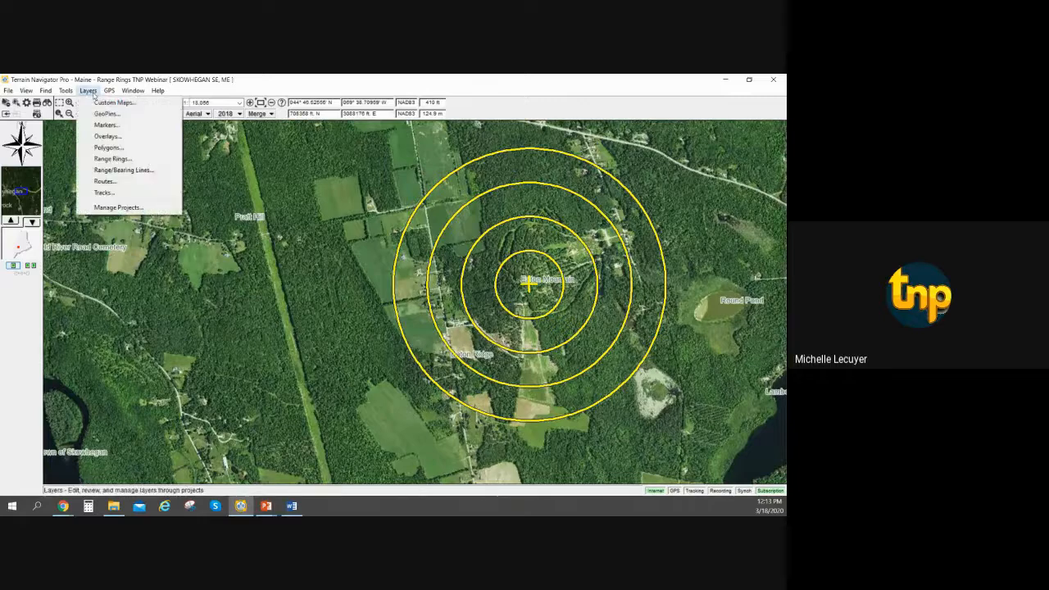
{"action": "left_click", "coordinate": [122, 161]}
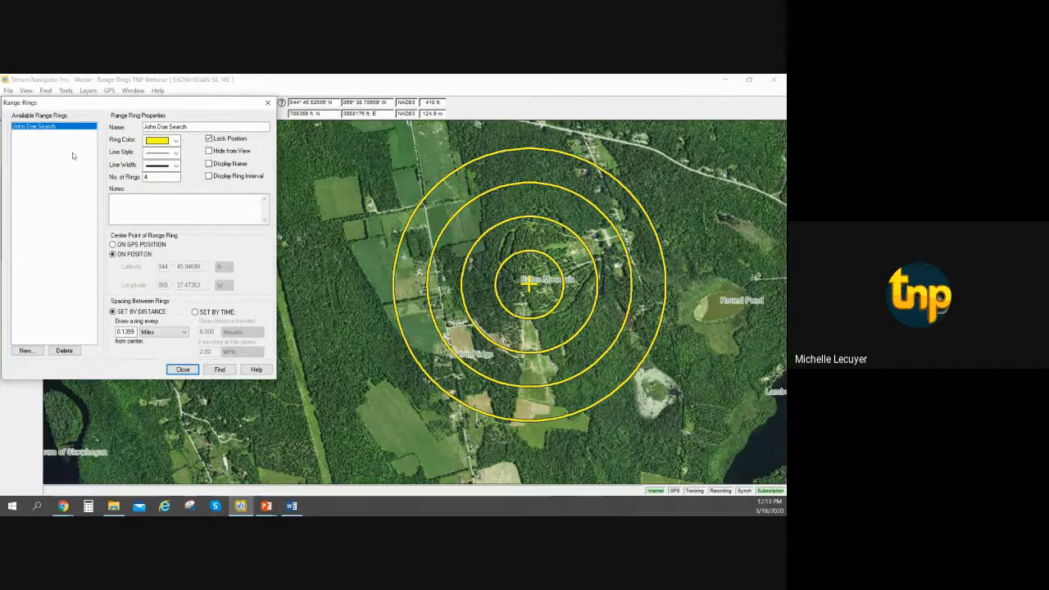
{"action": "left_click", "coordinate": [223, 370]}
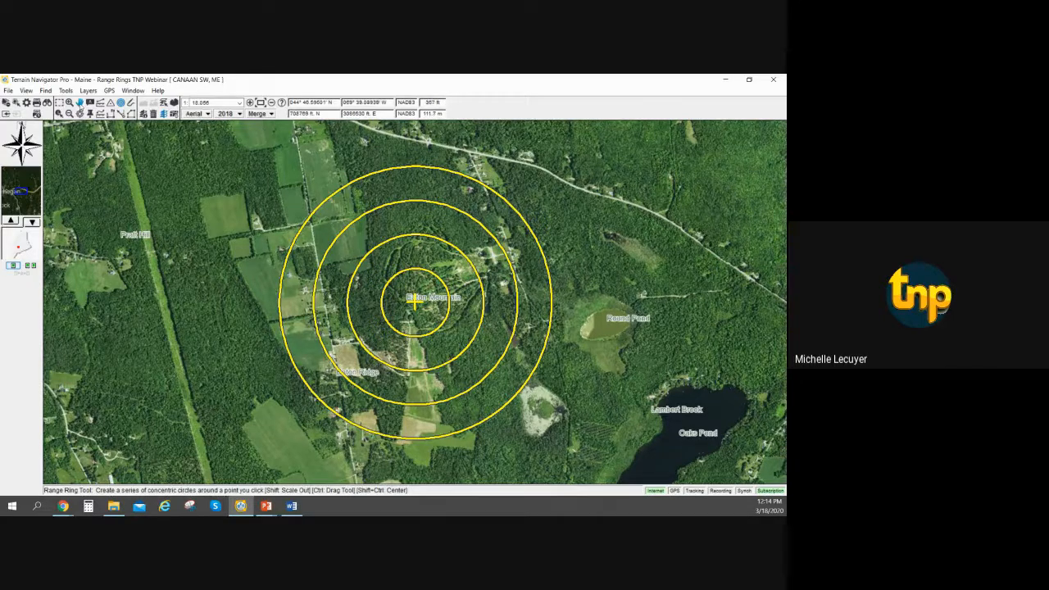
Pan the map east past Round Pond and recenter it on the range rings' center at Eaton Mountain.
{"action": "left_click", "coordinate": [80, 104]}
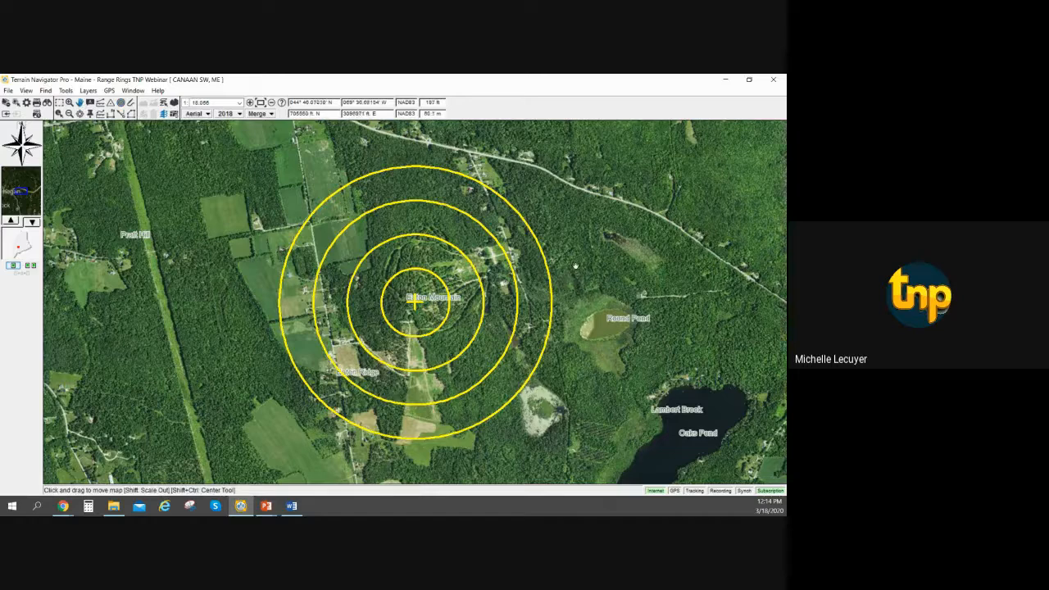
{"action": "left_click_drag", "start_coordinate": [602, 256], "coordinate": [273, 240]}
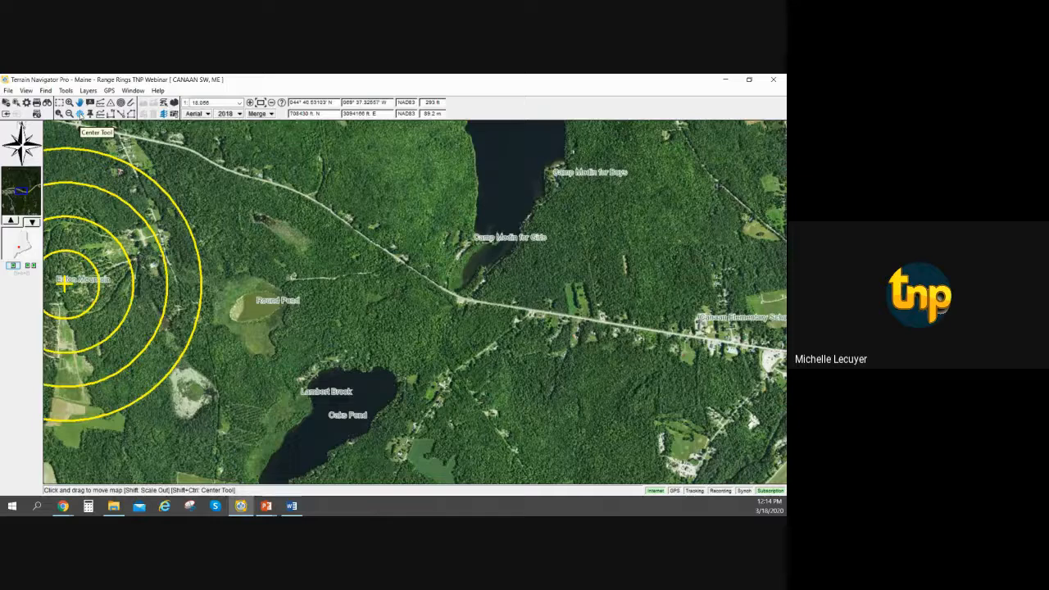
{"action": "left_click", "coordinate": [79, 113]}
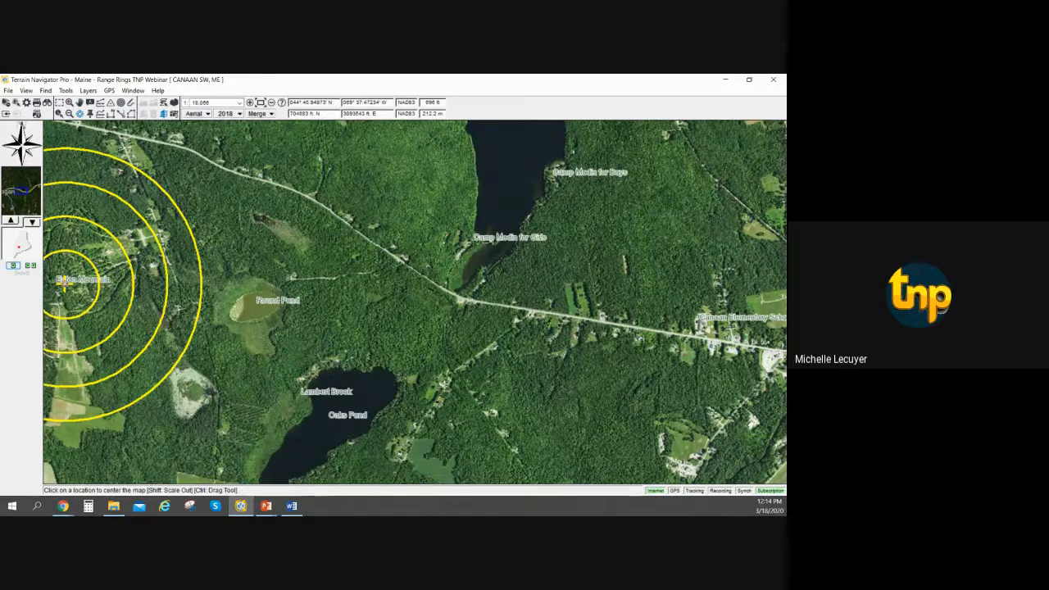
{"action": "left_click", "coordinate": [64, 282]}
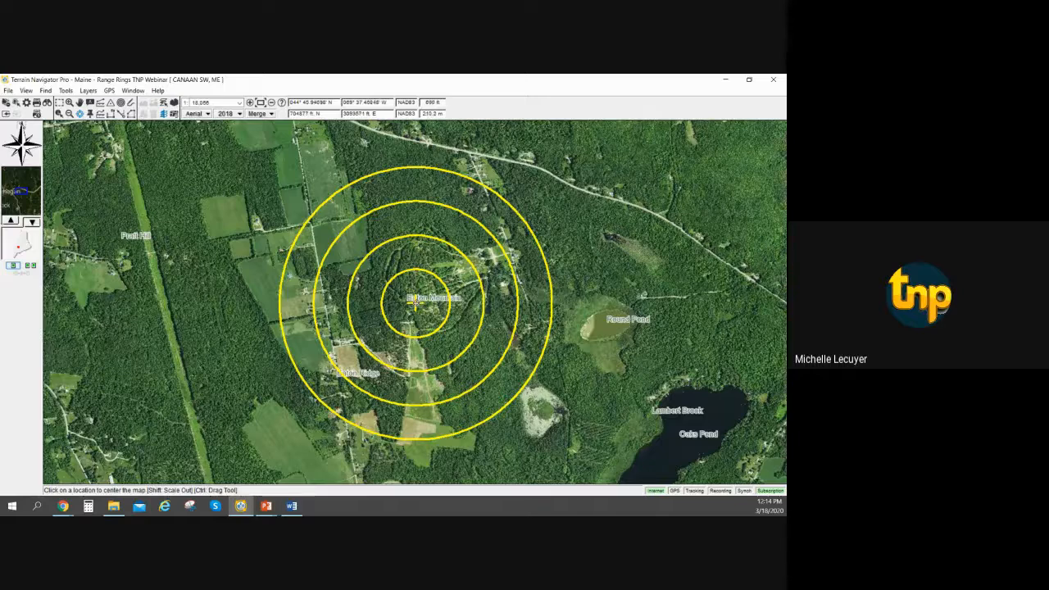
Copy the range ring to the clipboard, and open its properties from the map for review.
{"action": "right_click", "coordinate": [418, 304]}
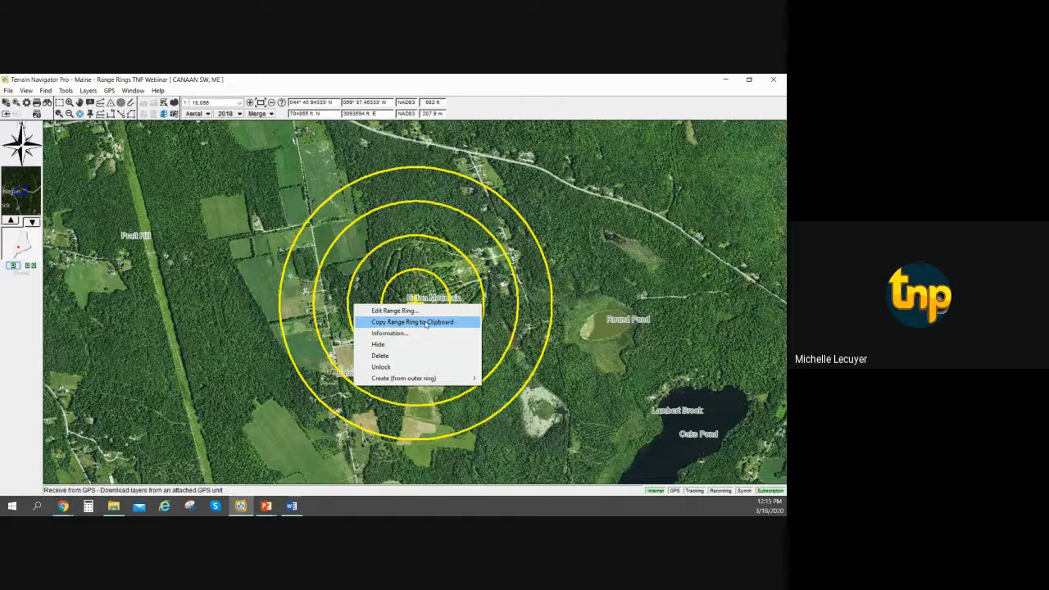
{"action": "left_click", "coordinate": [425, 322]}
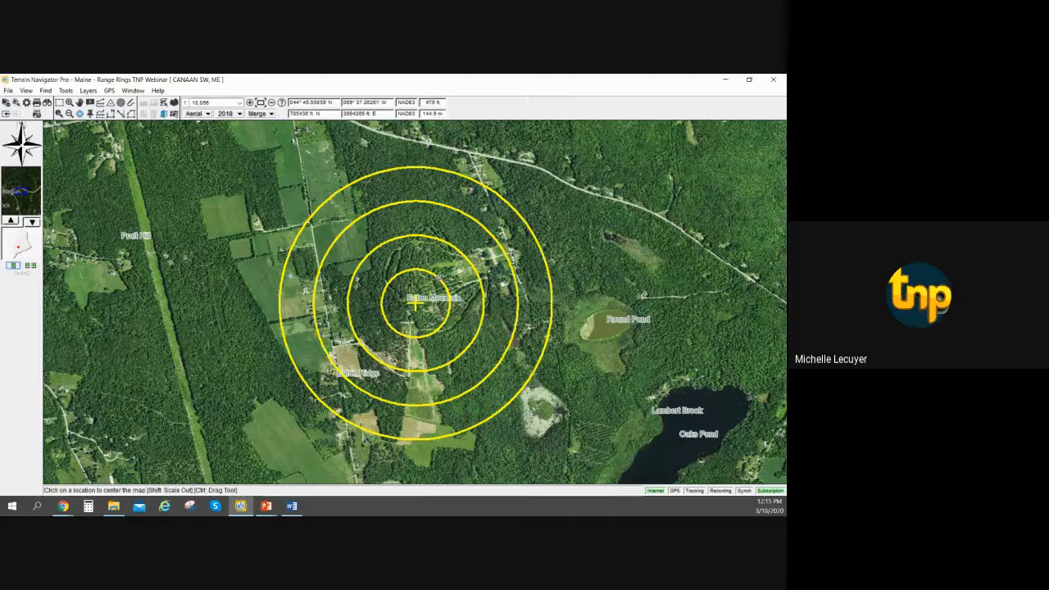
{"action": "mouse_move", "coordinate": [439, 278]}
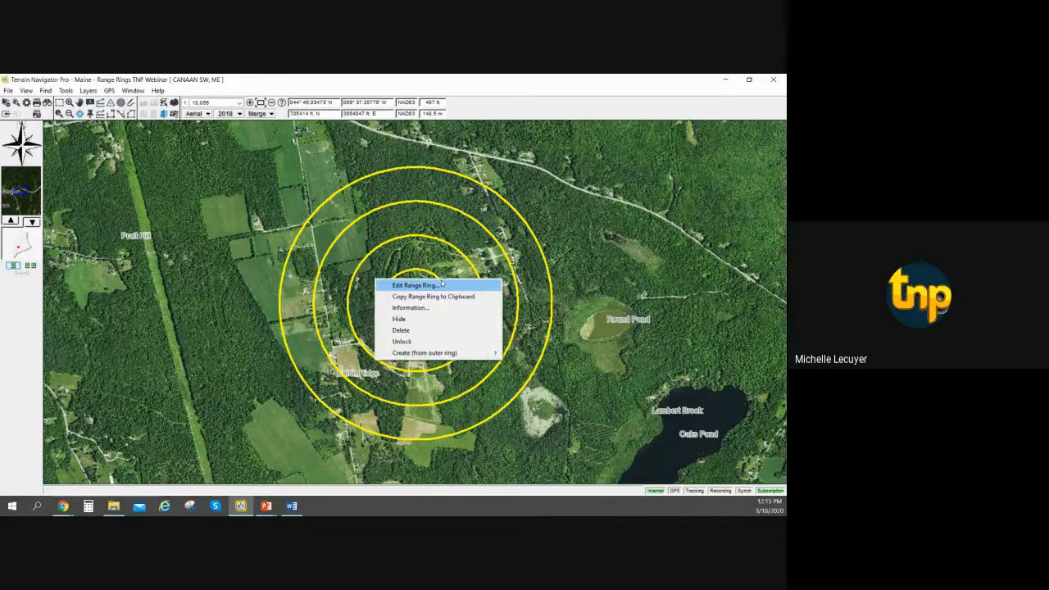
{"action": "left_click", "coordinate": [442, 284]}
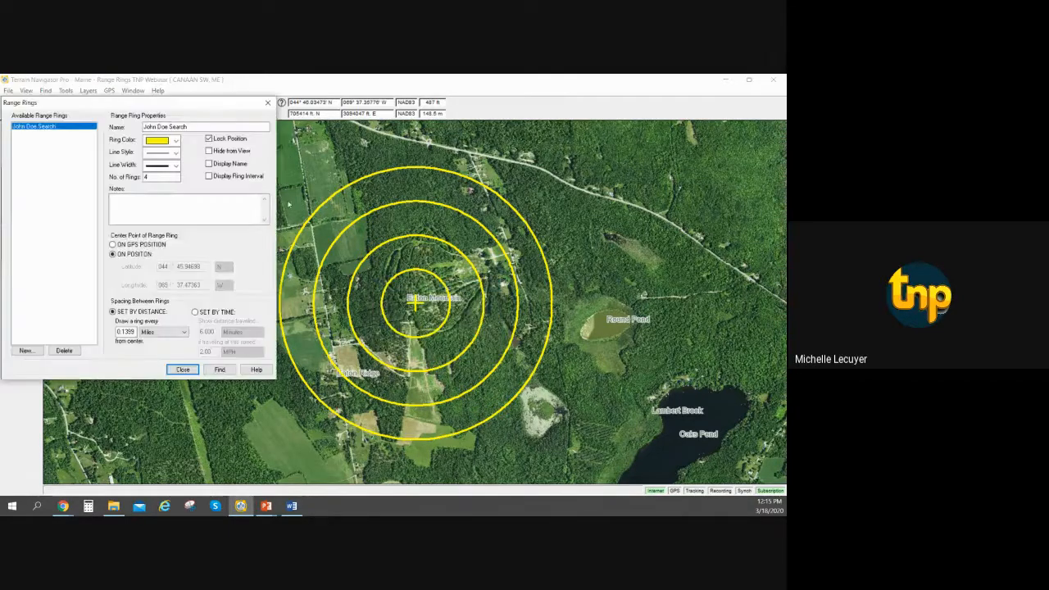
{"action": "left_click", "coordinate": [181, 370]}
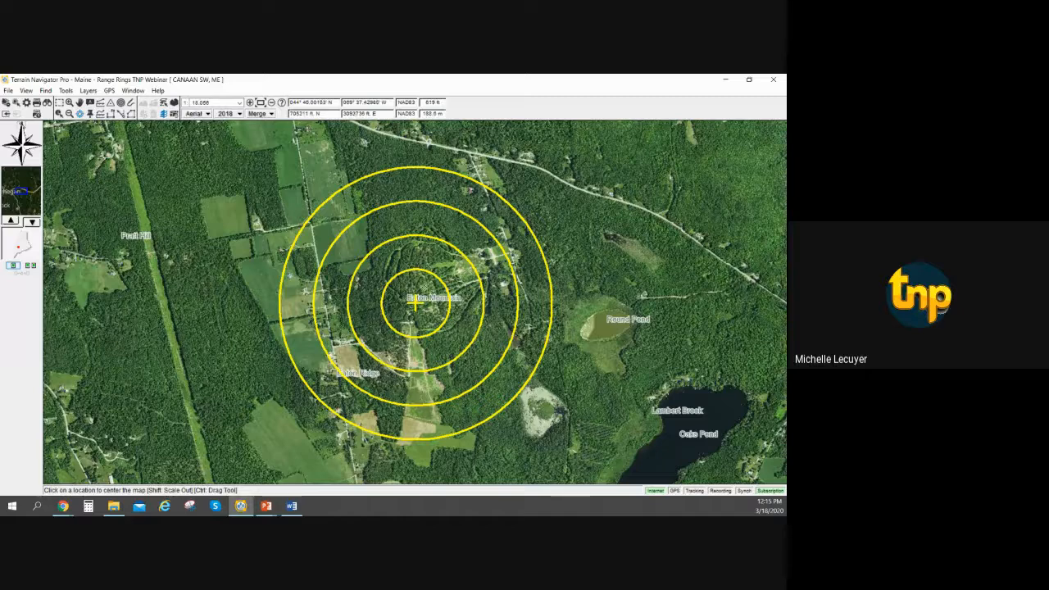
Start a new range ring at the center of the screen with 3 rings in red.
{"action": "left_click", "coordinate": [89, 91]}
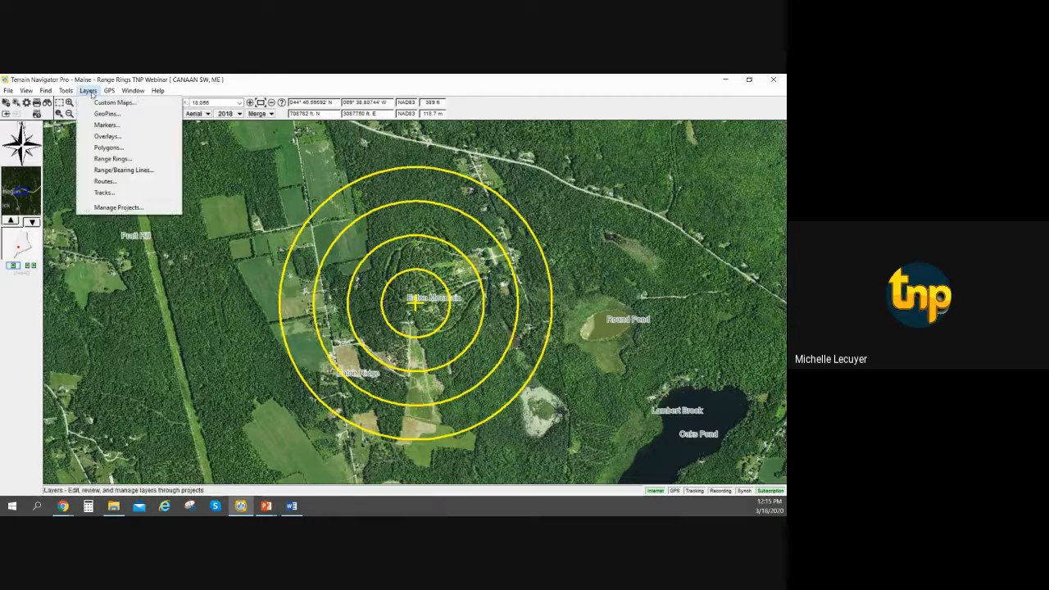
{"action": "left_click", "coordinate": [106, 159]}
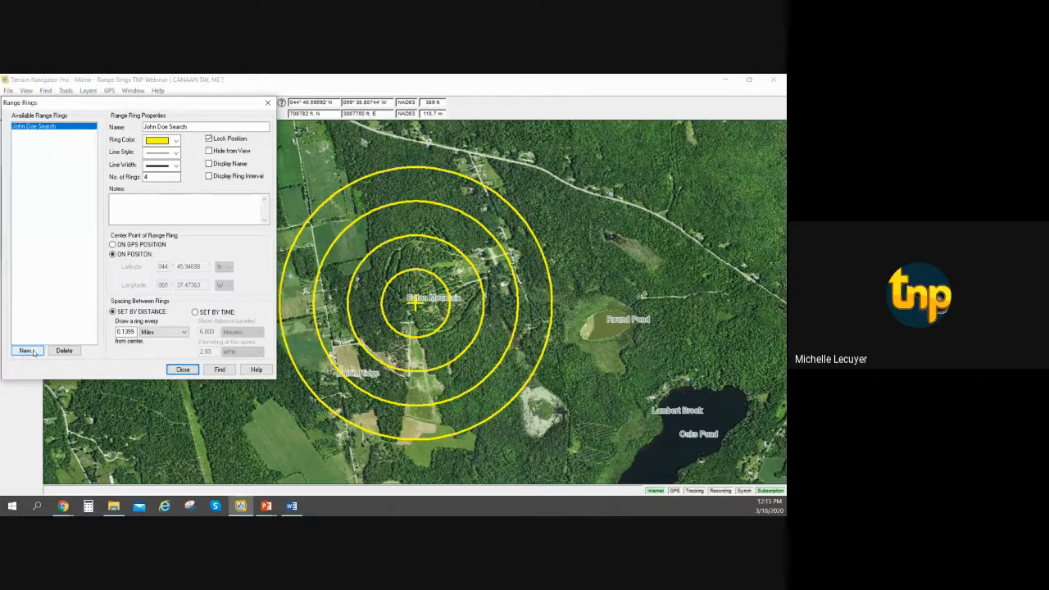
{"action": "left_click", "coordinate": [25, 350]}
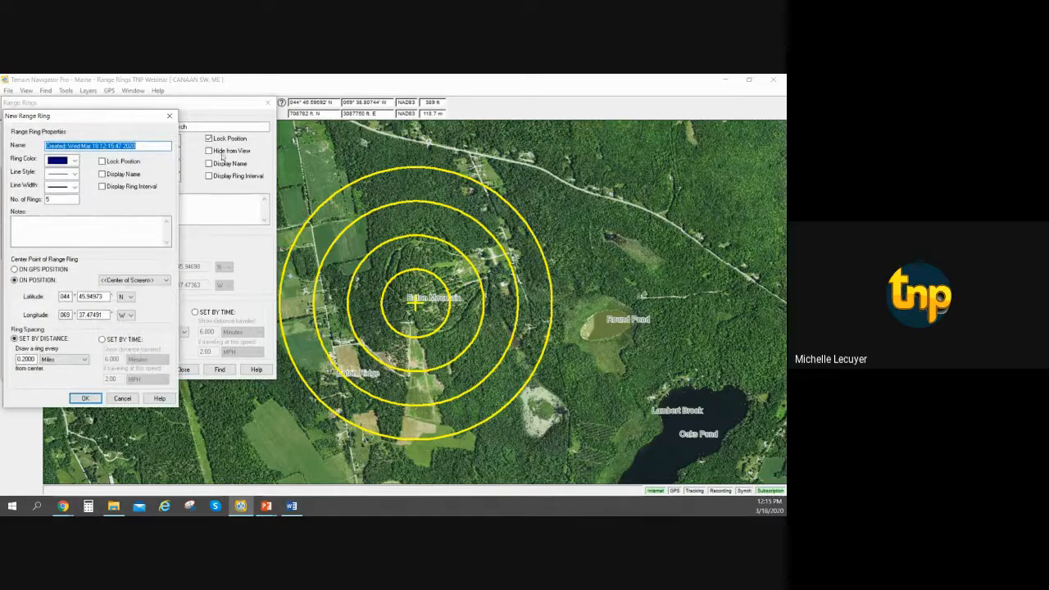
{"action": "left_click_drag", "start_coordinate": [133, 120], "coordinate": [240, 150]}
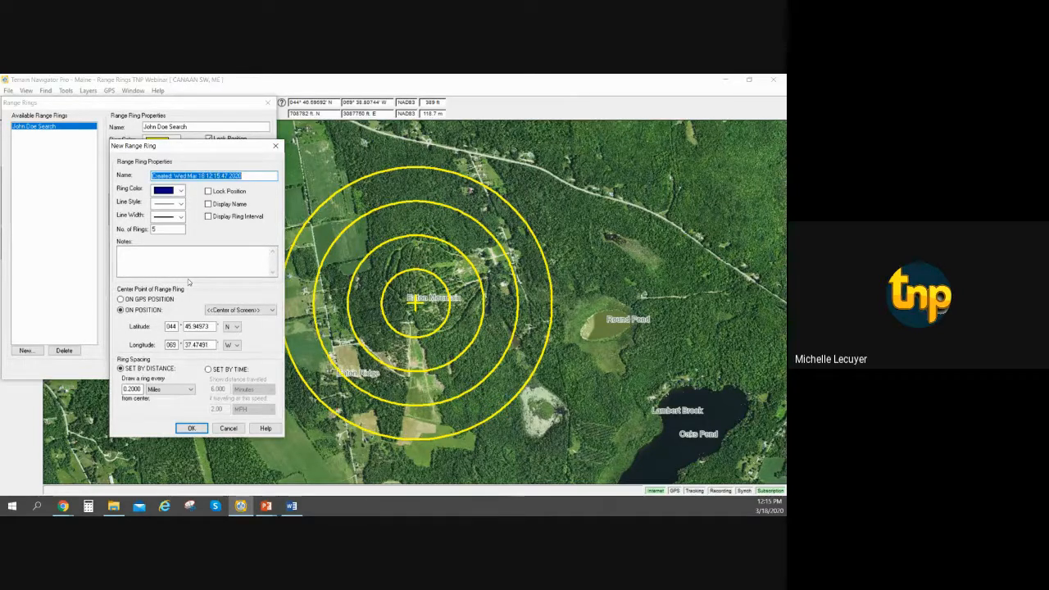
{"action": "double_click", "coordinate": [169, 230]}
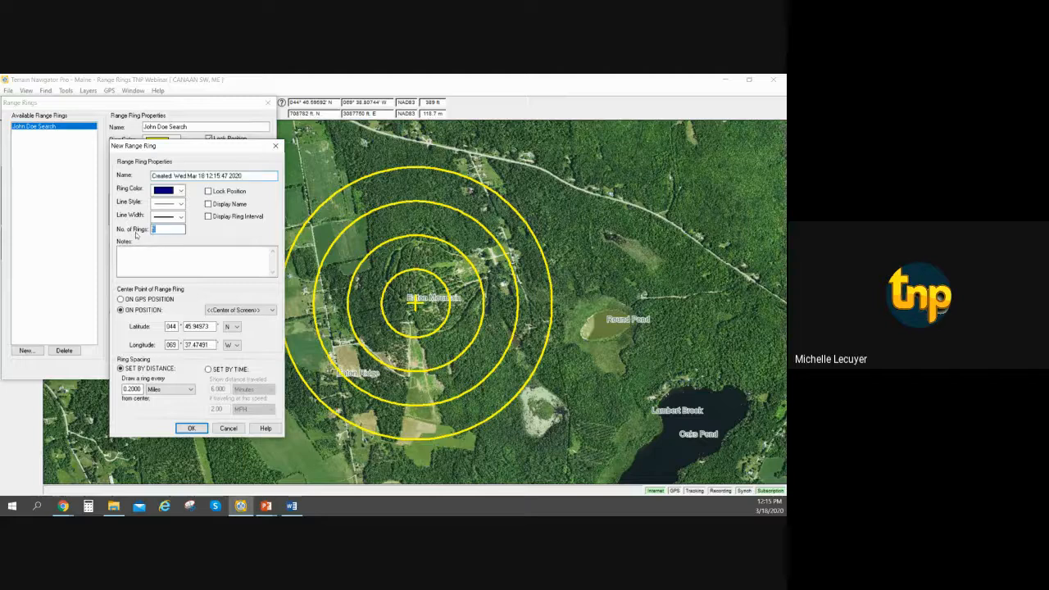
{"action": "type", "text": "3"}
{"action": "left_click", "coordinate": [180, 191]}
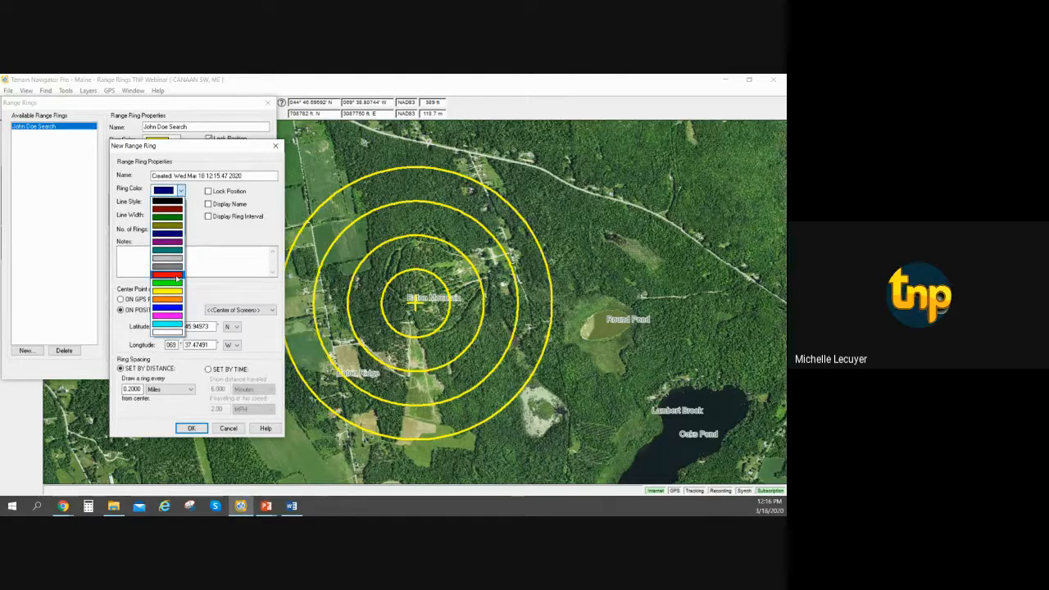
{"action": "left_click", "coordinate": [177, 276]}
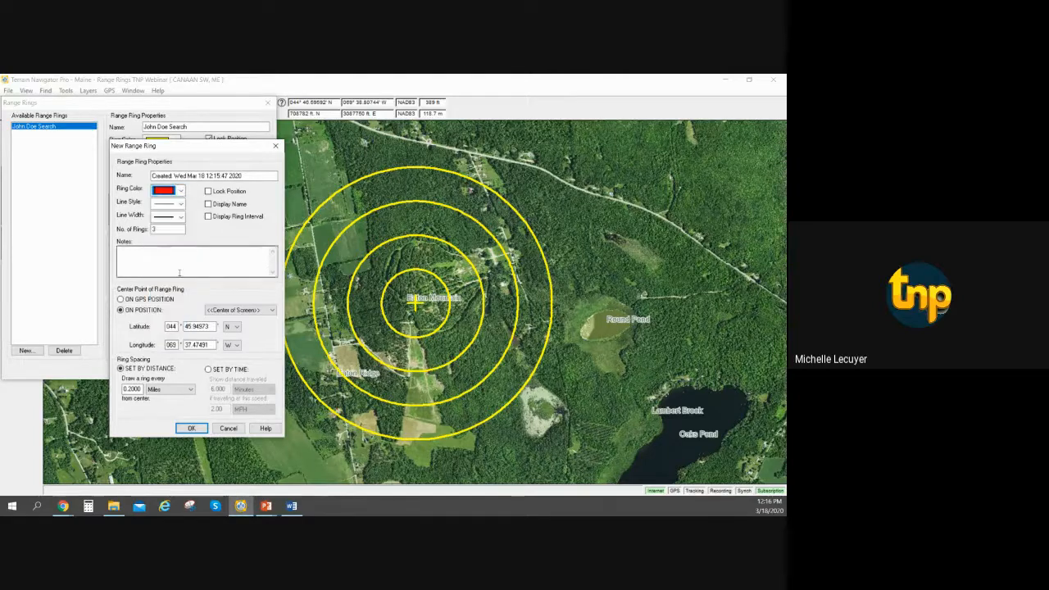
Set the new ring spacing to .25 miles and create the range rings.
{"action": "left_click", "coordinate": [139, 389]}
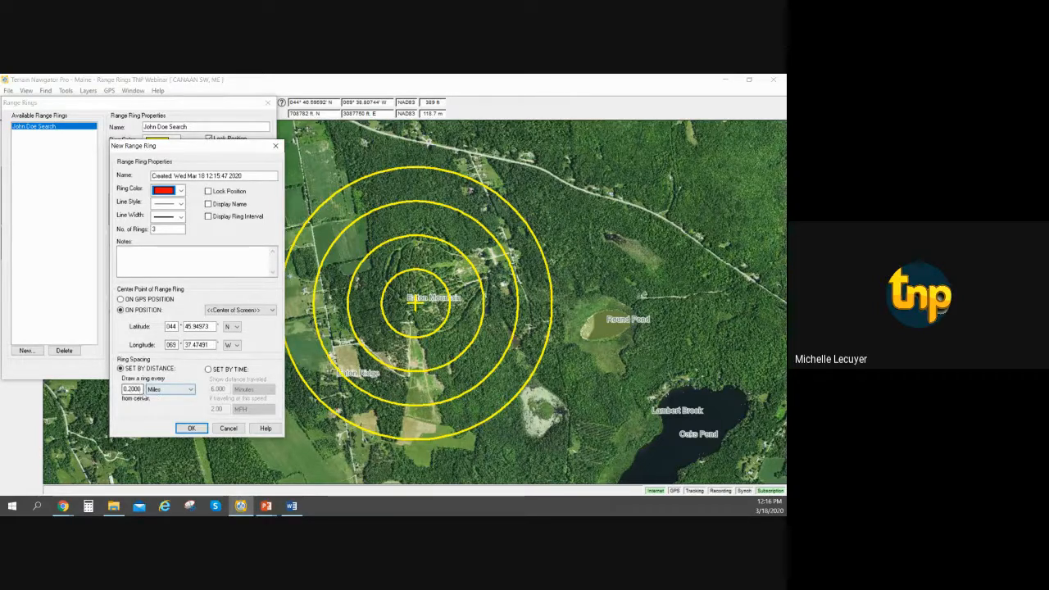
{"action": "left_click", "coordinate": [191, 389]}
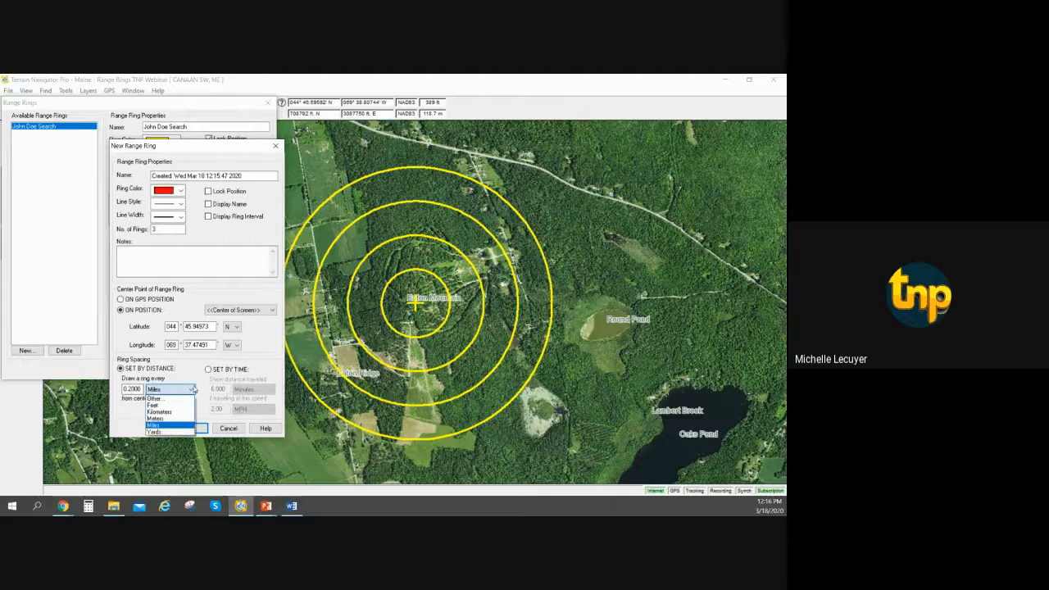
{"action": "left_click", "coordinate": [193, 389]}
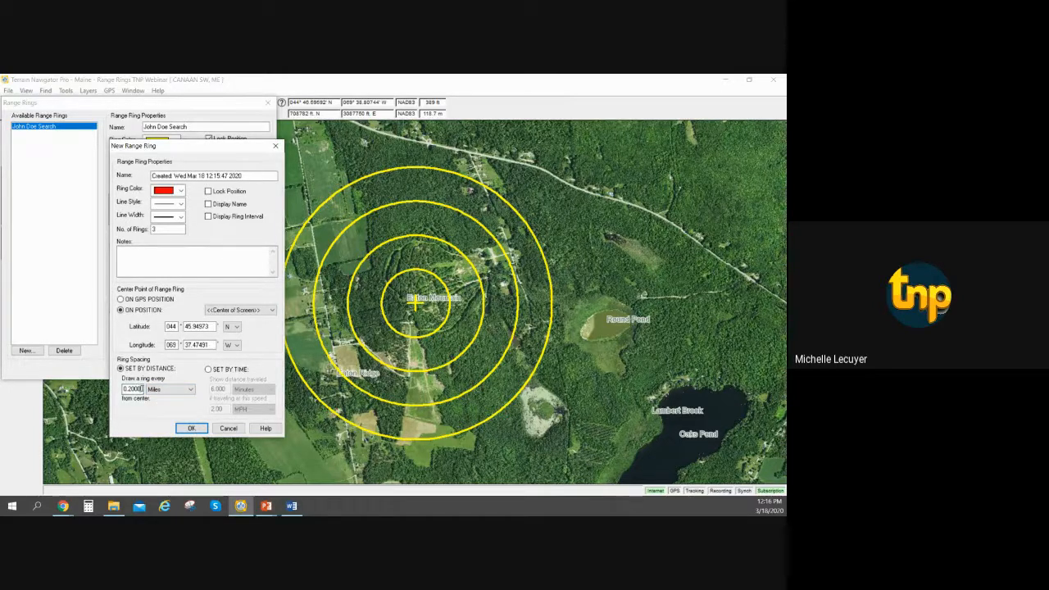
{"action": "left_click_drag", "start_coordinate": [143, 389], "coordinate": [116, 398]}
{"action": "key", "text": "BackSpace"}
{"action": "key", "text": "BackSpace"}
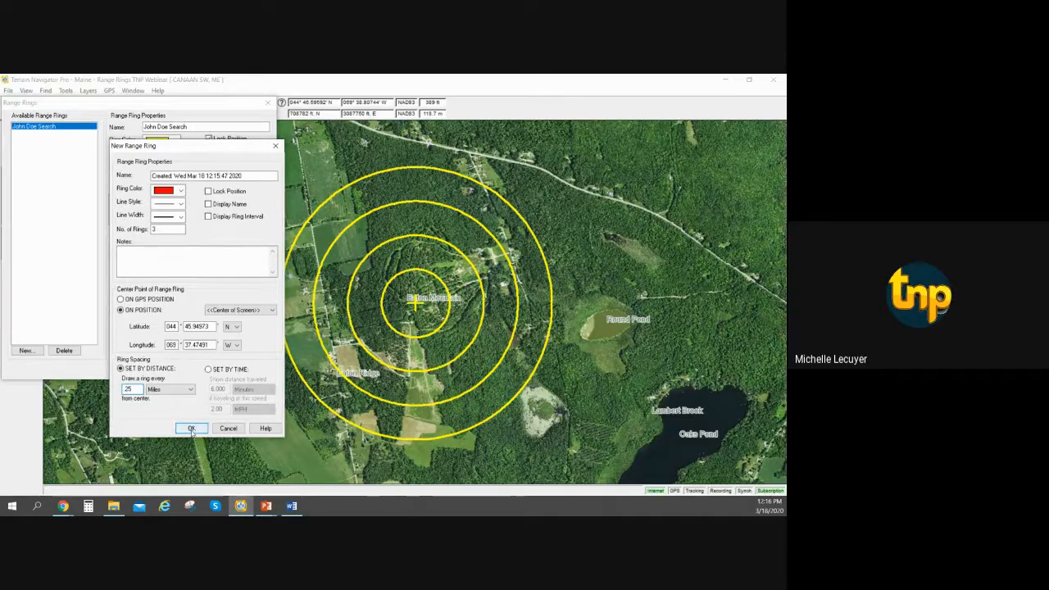
{"action": "left_click", "coordinate": [191, 428]}
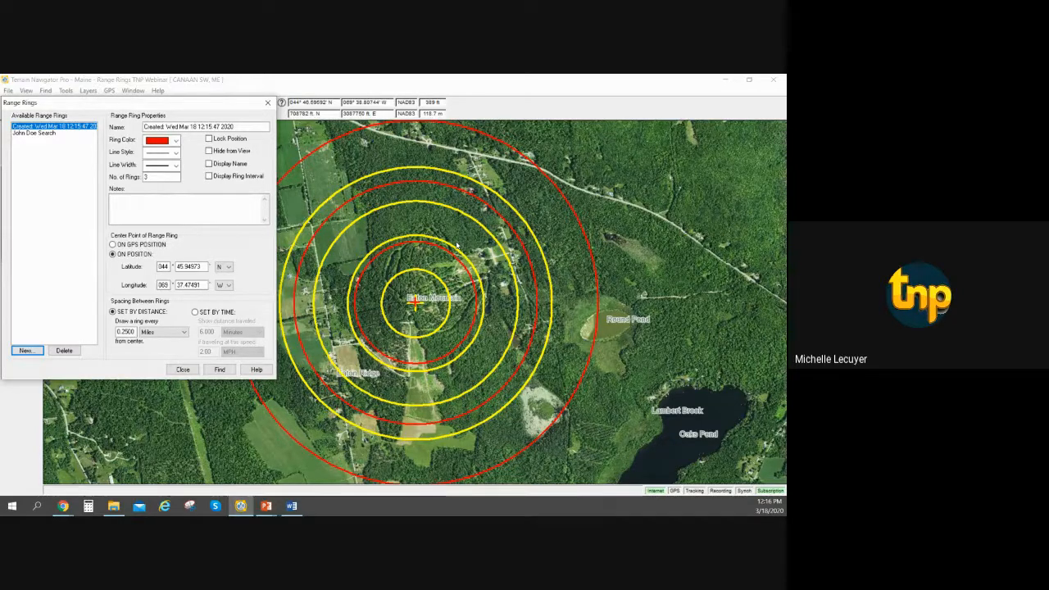
{"action": "left_click", "coordinate": [184, 369]}
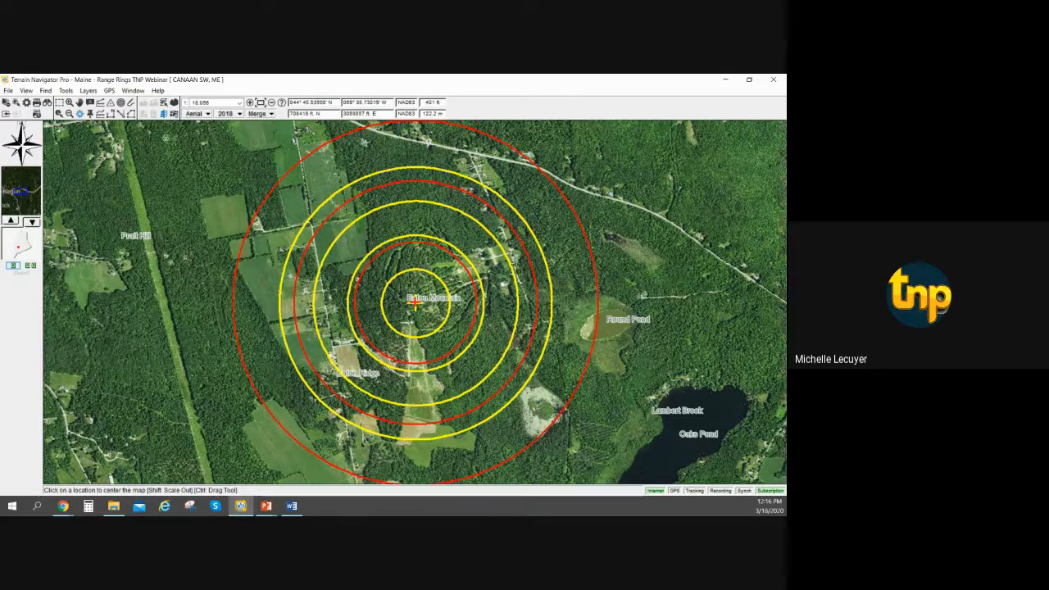
{"action": "left_click", "coordinate": [87, 90]}
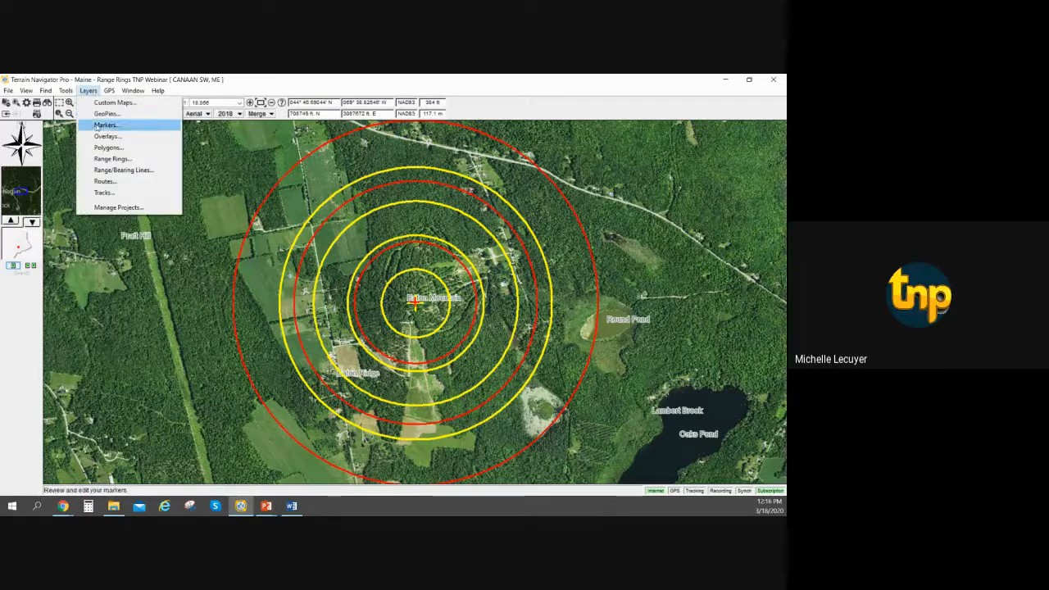
{"action": "left_click", "coordinate": [107, 147]}
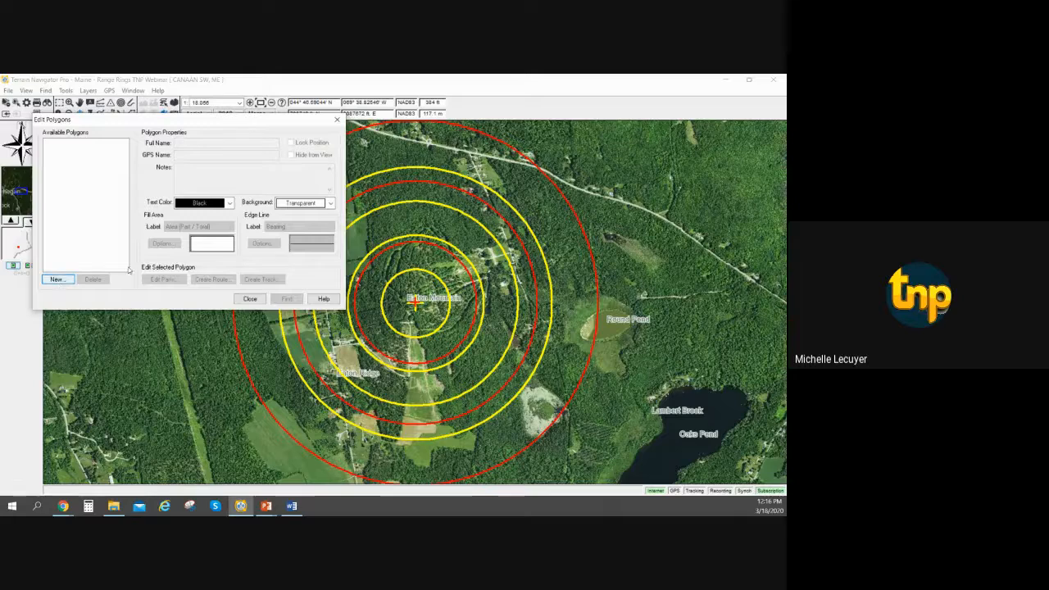
{"action": "left_click", "coordinate": [250, 298]}
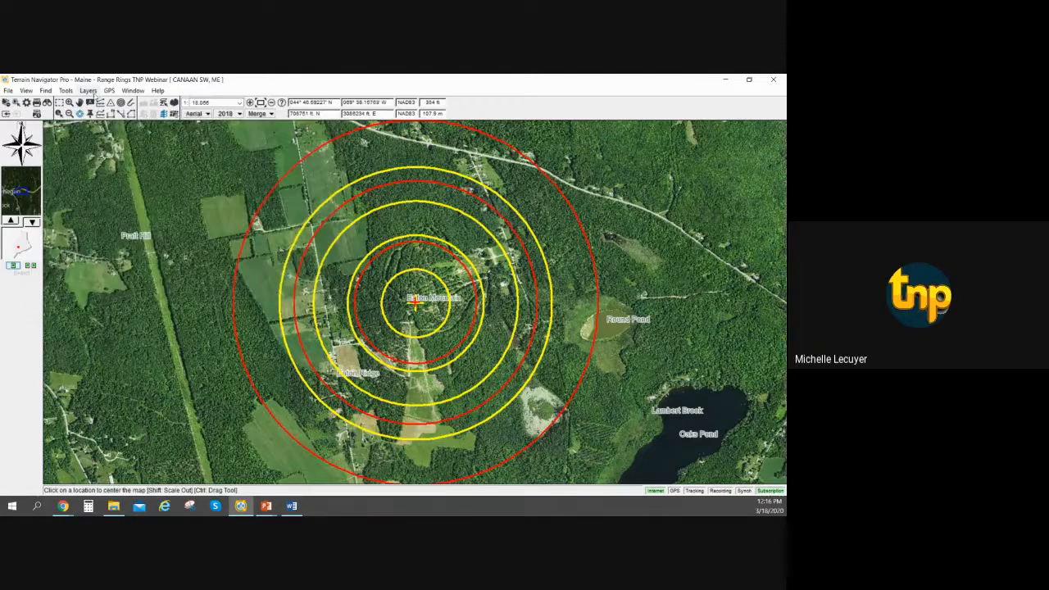
Review the properties of the available range rings, and hide the red range rings from the map.
{"action": "left_click", "coordinate": [88, 91]}
{"action": "left_click", "coordinate": [112, 159]}
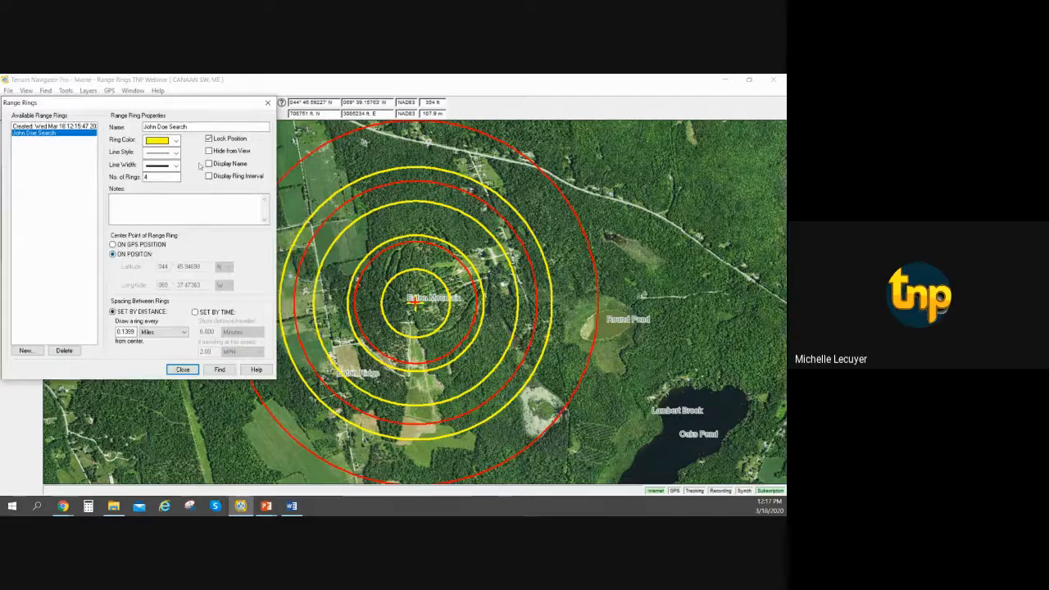
{"action": "left_click", "coordinate": [183, 369]}
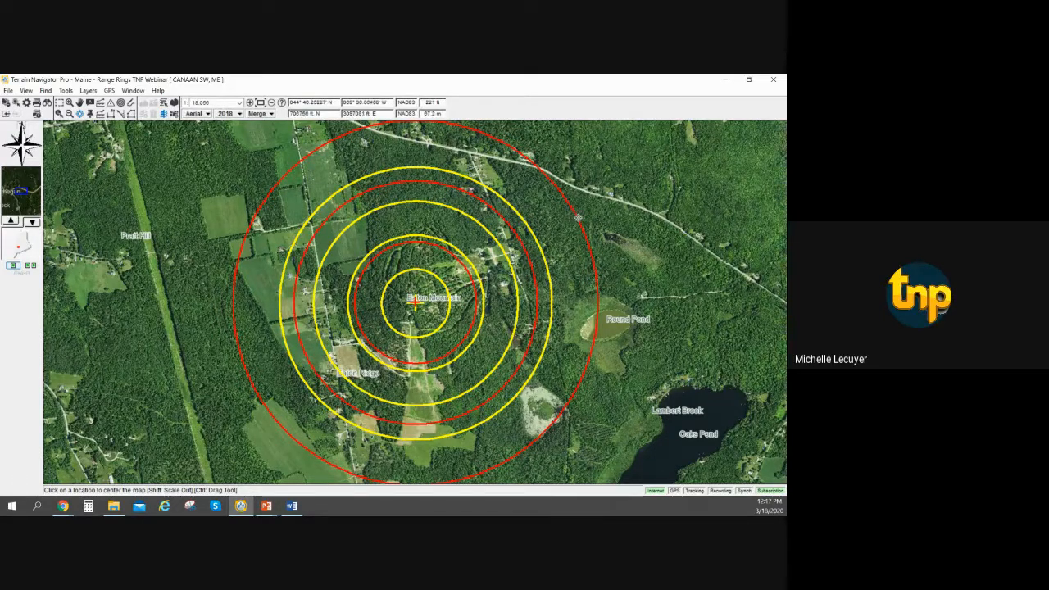
{"action": "right_click", "coordinate": [575, 218]}
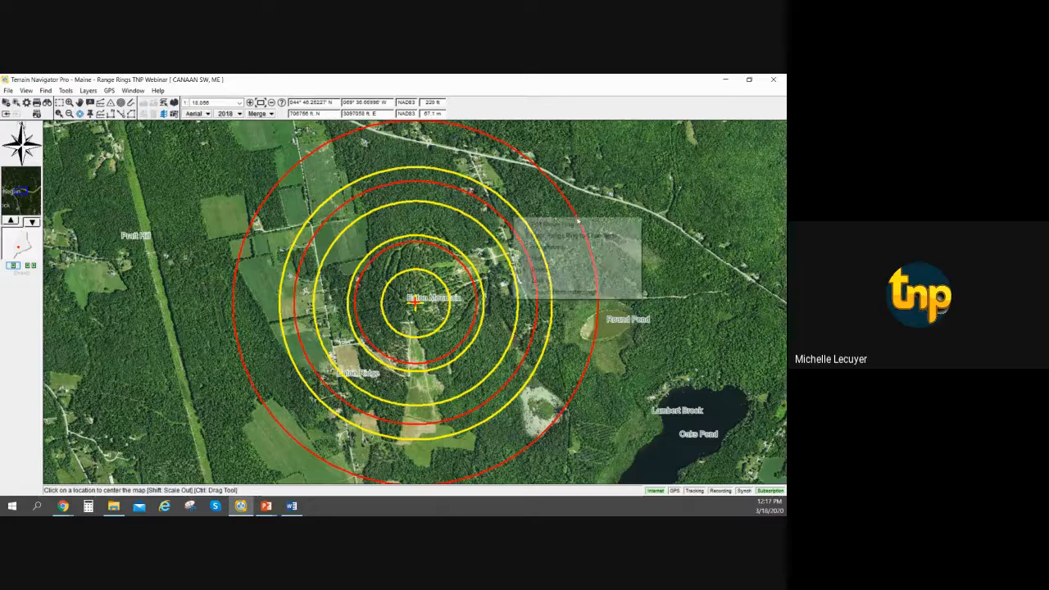
{"action": "left_click", "coordinate": [583, 260]}
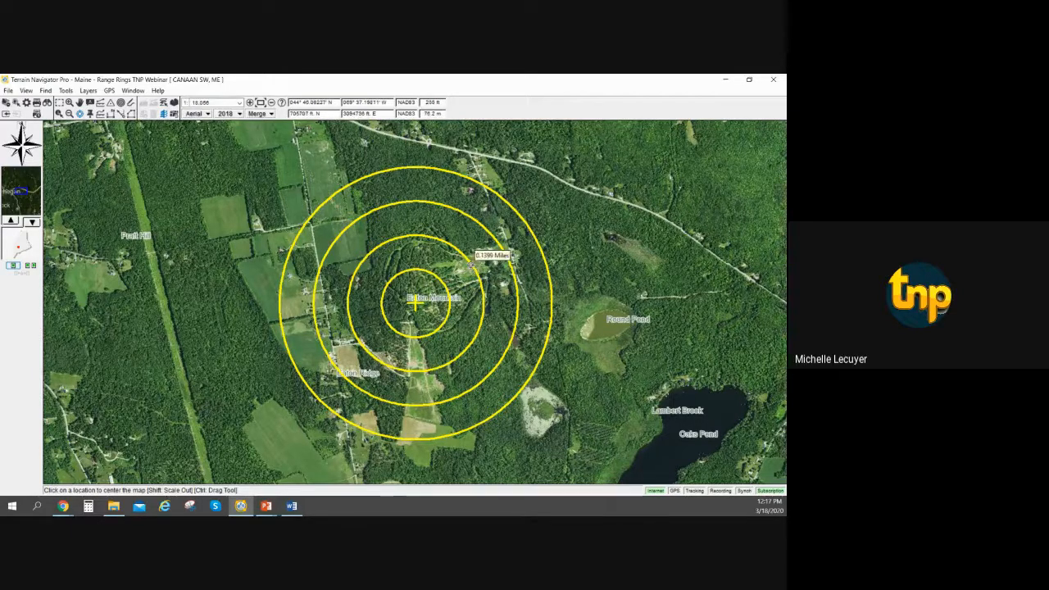
Copy the yellow range rings around Eaton Mountain to the clipboard and paste them onto the map.
{"action": "right_click", "coordinate": [471, 267]}
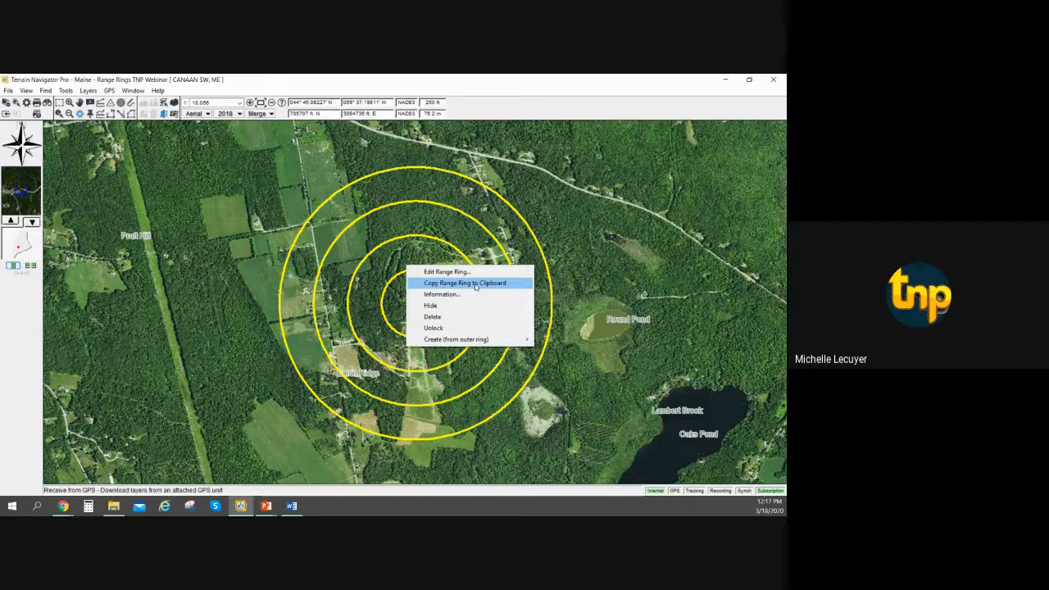
{"action": "left_click", "coordinate": [475, 285]}
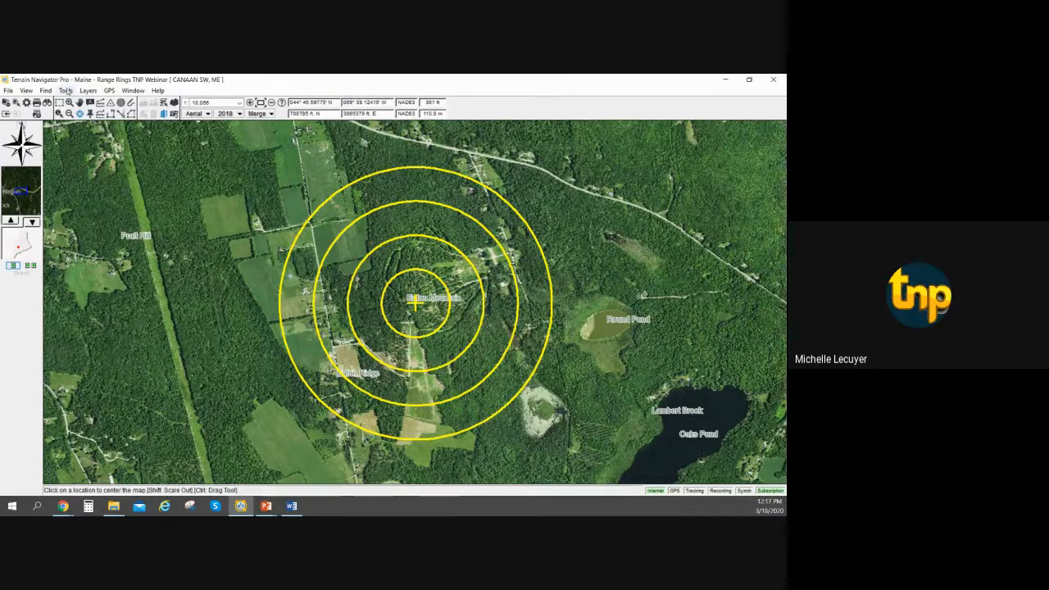
{"action": "left_click", "coordinate": [67, 91]}
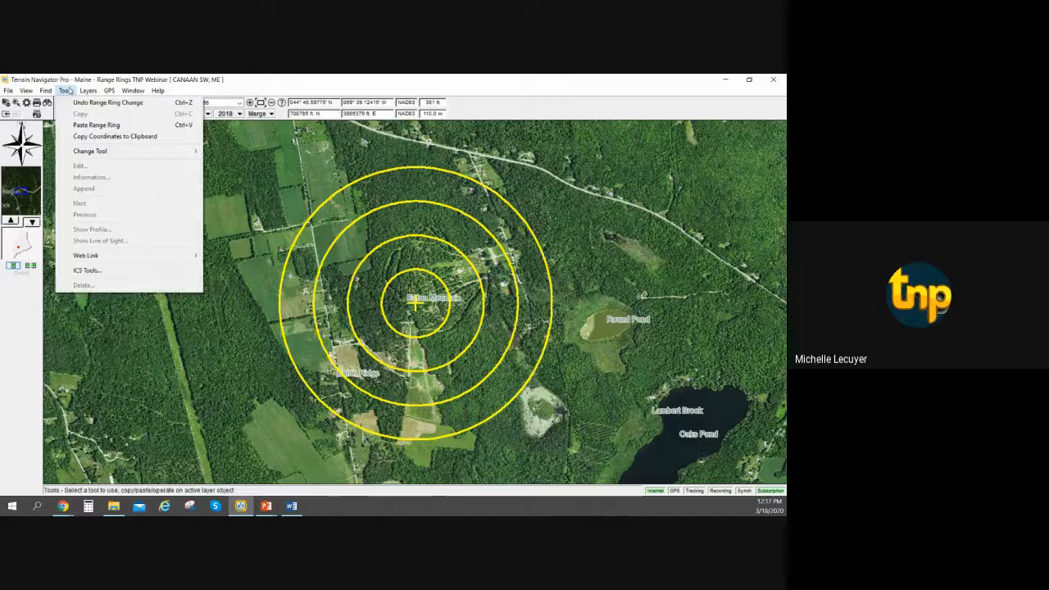
{"action": "left_click", "coordinate": [108, 127]}
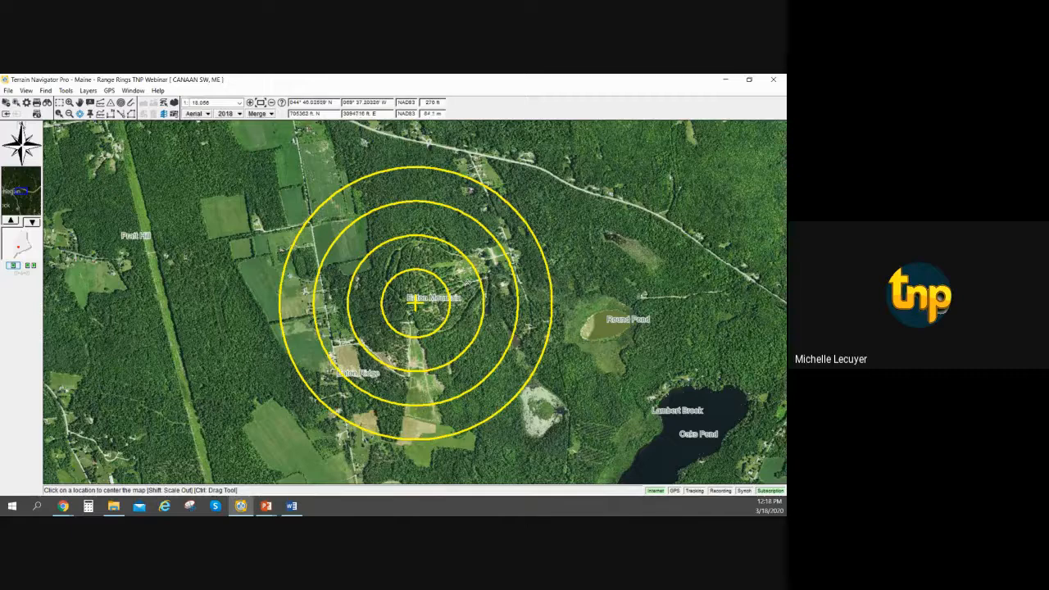
Edit the pasted range rings by adding "Copy" to the end of their name and changing the ring color to purple.
{"action": "right_click", "coordinate": [476, 276]}
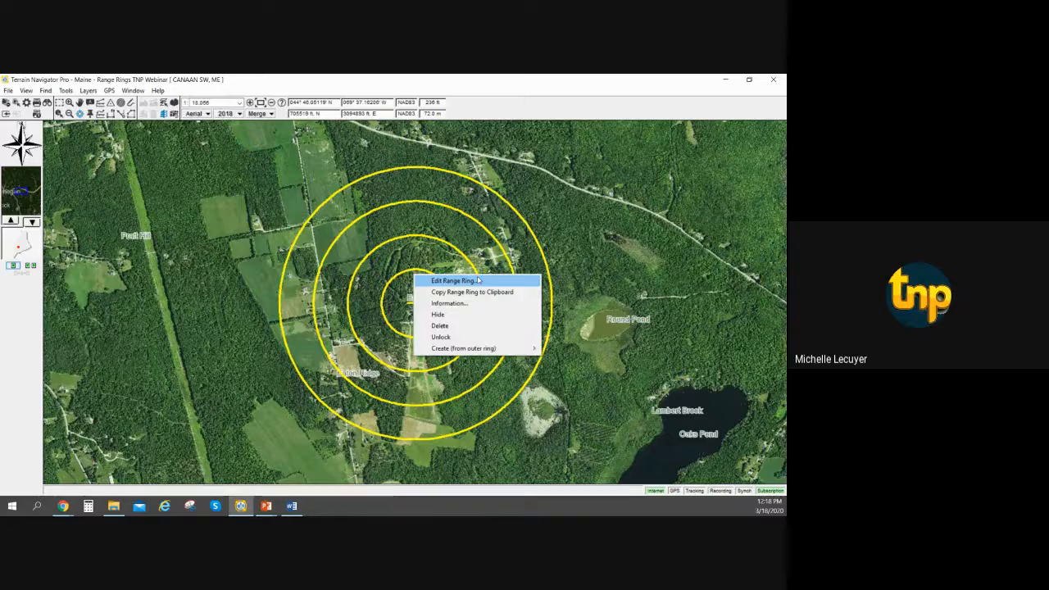
{"action": "left_click", "coordinate": [479, 280]}
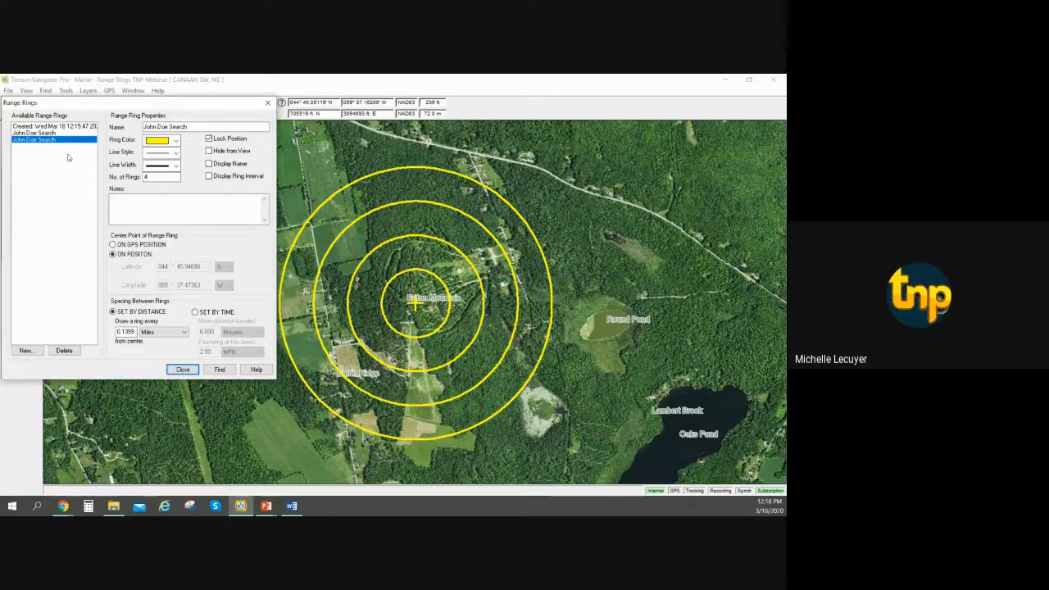
{"action": "left_click", "coordinate": [220, 129]}
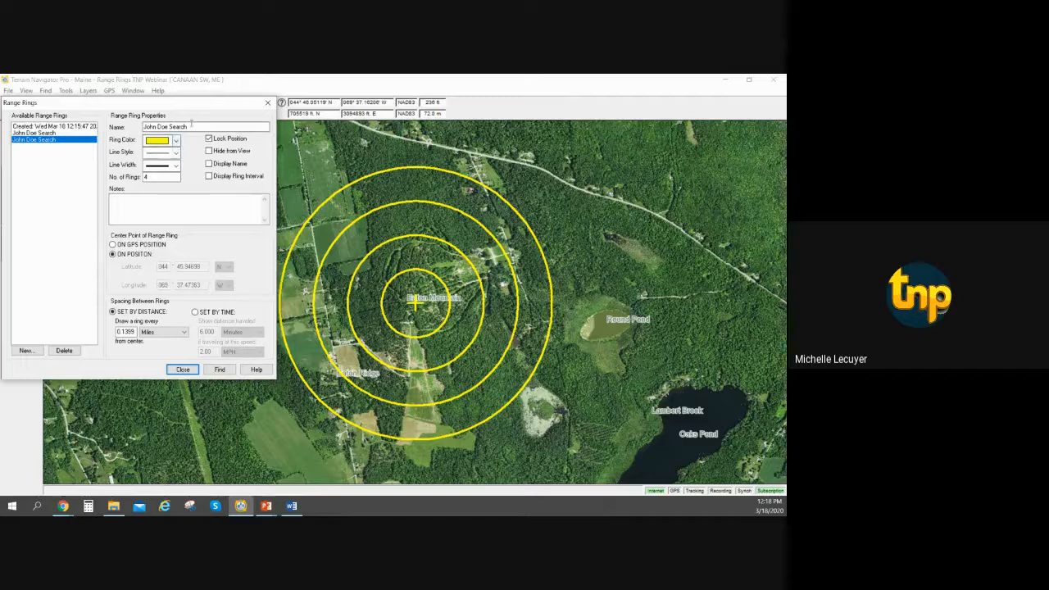
{"action": "type", "text": "Copy"}
{"action": "left_click", "coordinate": [174, 140]}
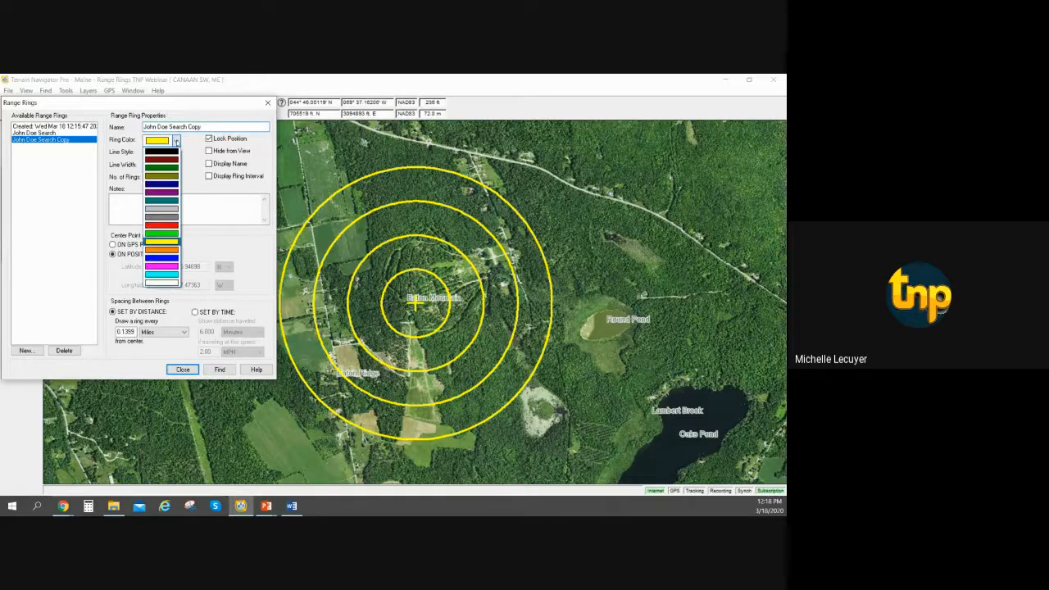
{"action": "left_click", "coordinate": [169, 191]}
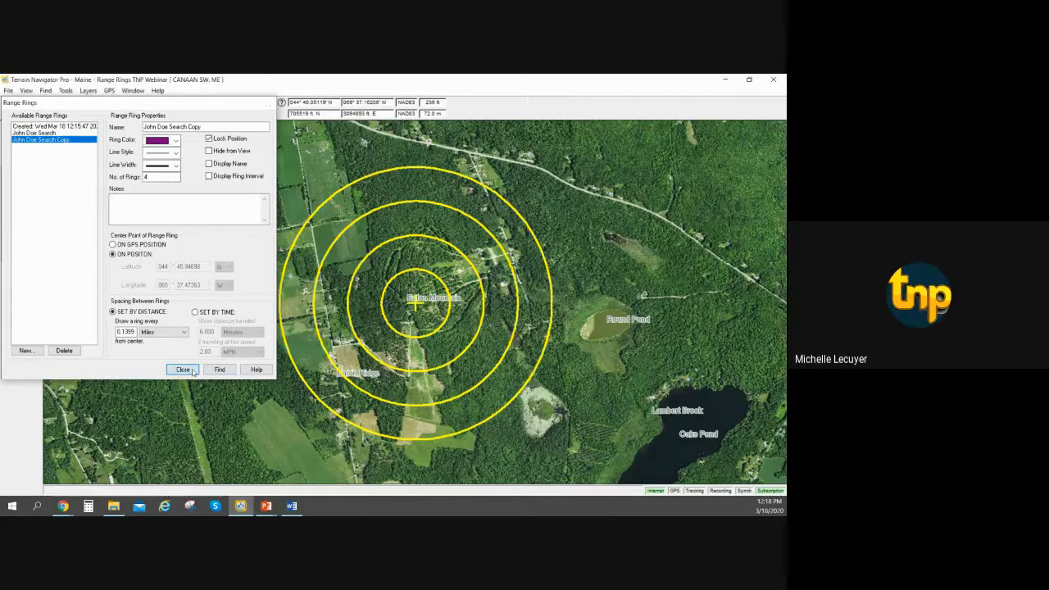
{"action": "left_click", "coordinate": [183, 370]}
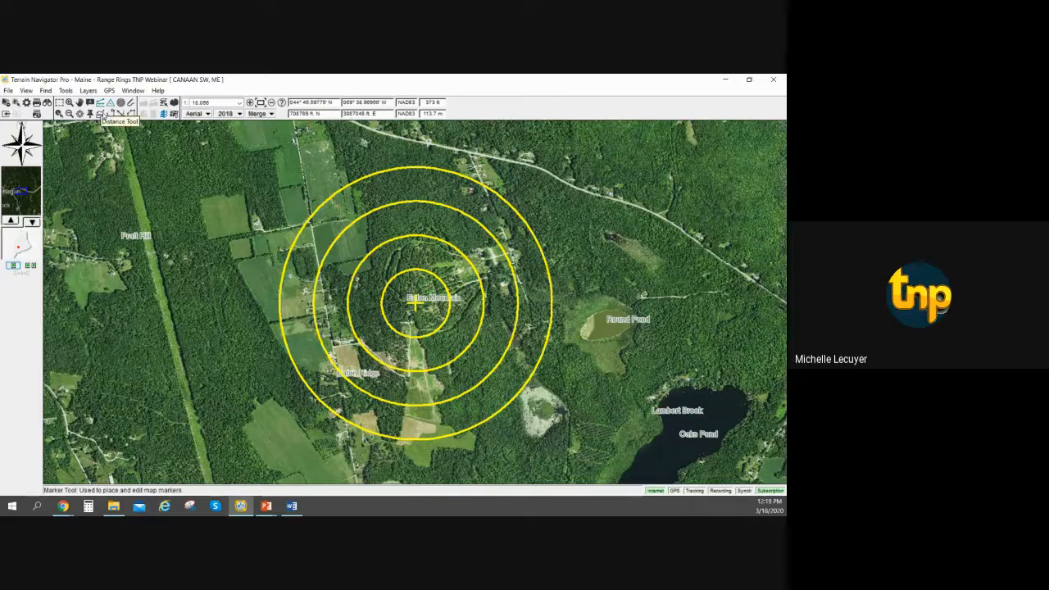
Place a marker at Pratt Hill and create range rings centered on it.
{"action": "left_click", "coordinate": [110, 103]}
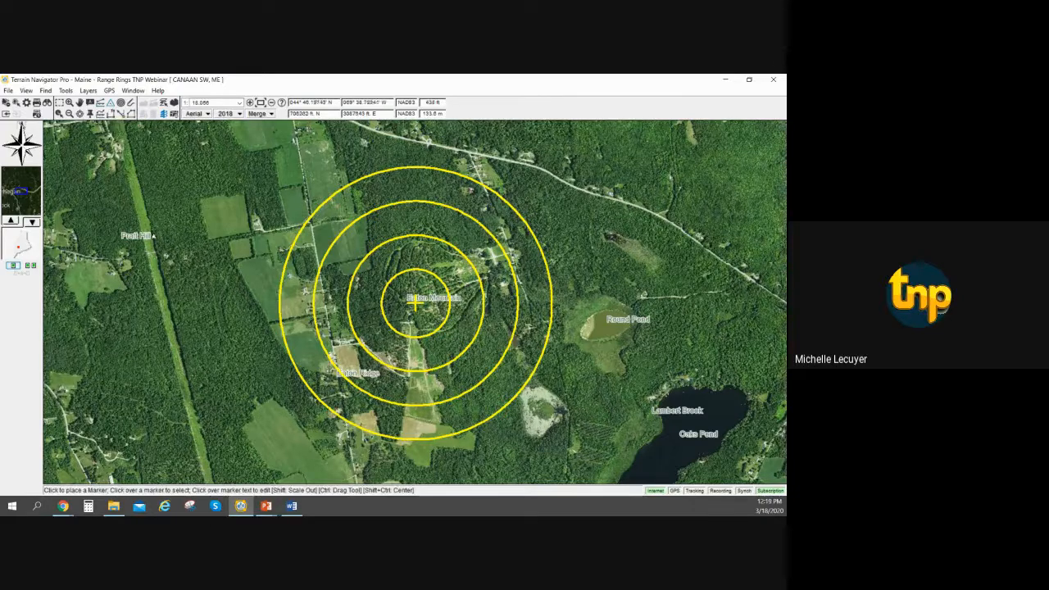
{"action": "left_click", "coordinate": [137, 242]}
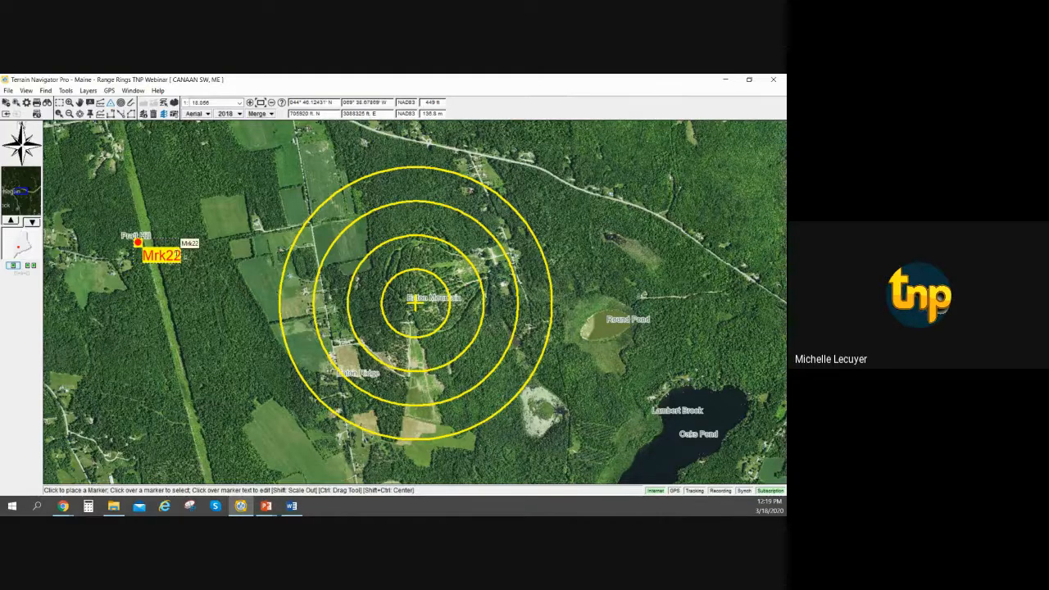
{"action": "right_click", "coordinate": [179, 255]}
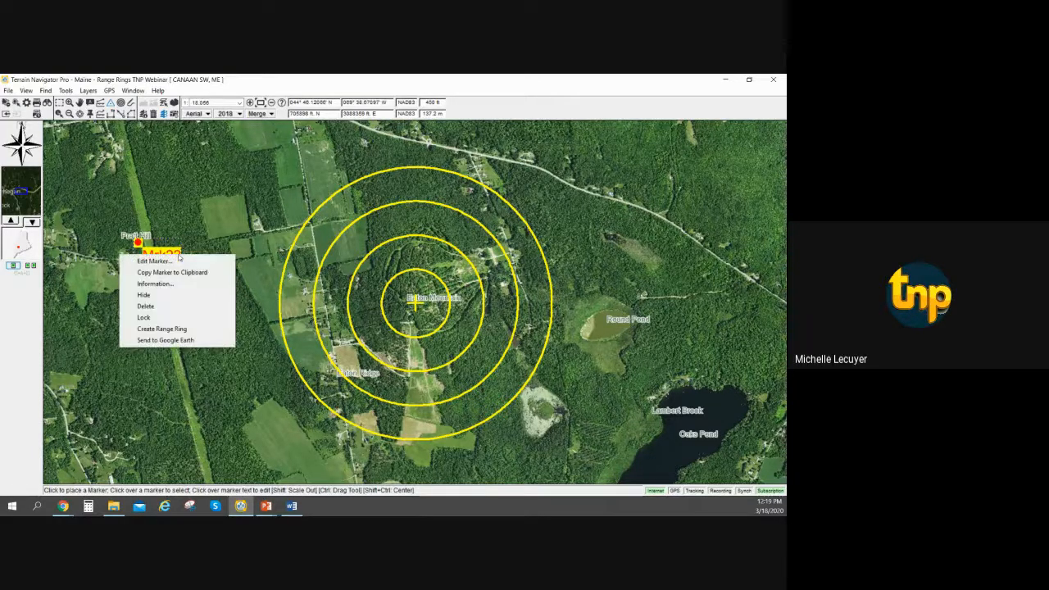
{"action": "left_click", "coordinate": [200, 331]}
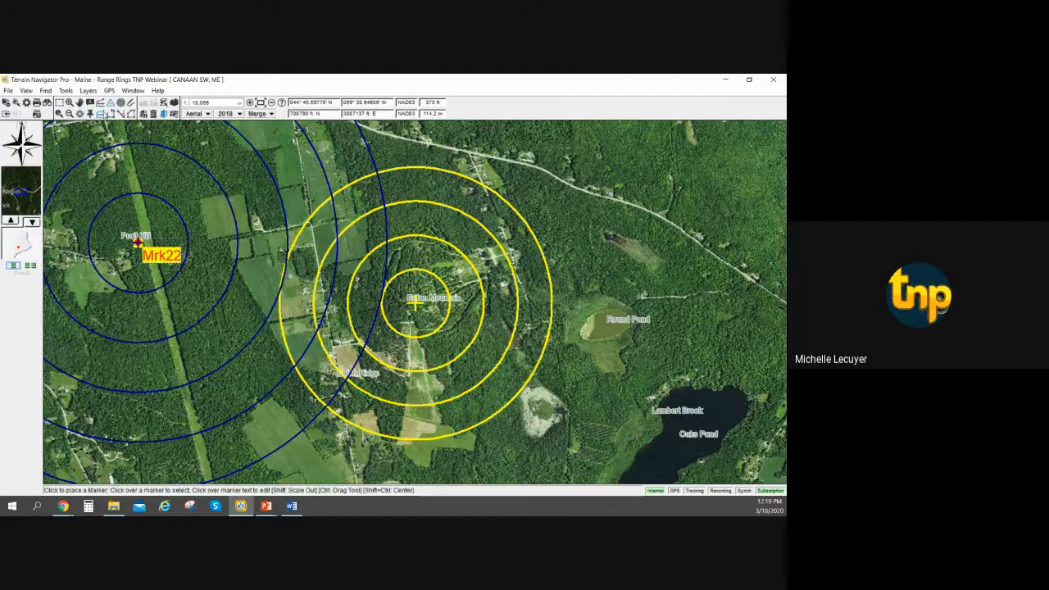
Try 3 and 34 as the number of rings for the navy range rings around the Pratt Hill marker, and set it to 5.
{"action": "left_click", "coordinate": [121, 102]}
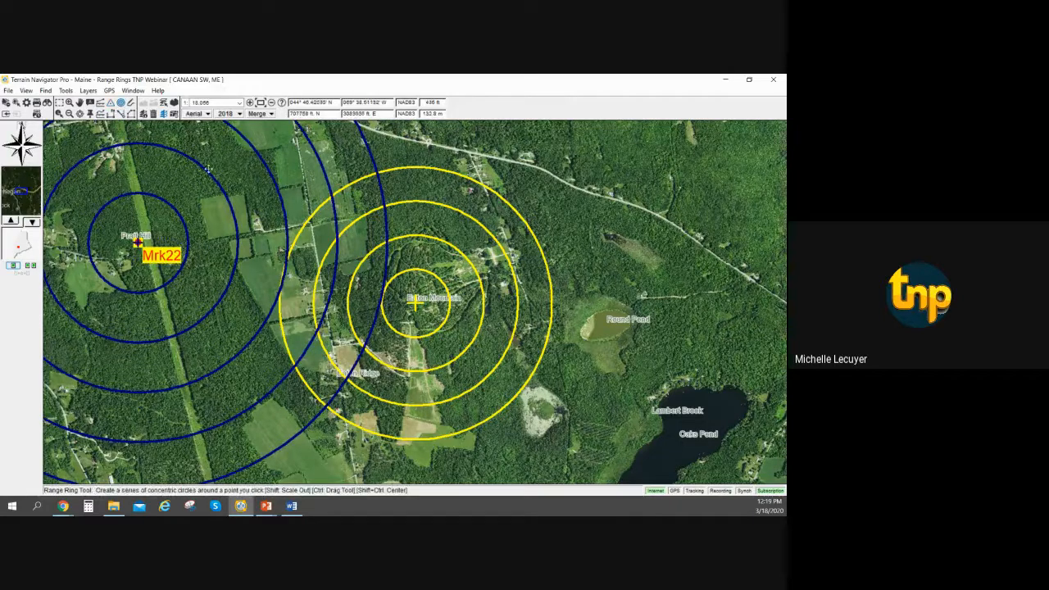
{"action": "right_click", "coordinate": [208, 168]}
{"action": "left_click", "coordinate": [202, 178]}
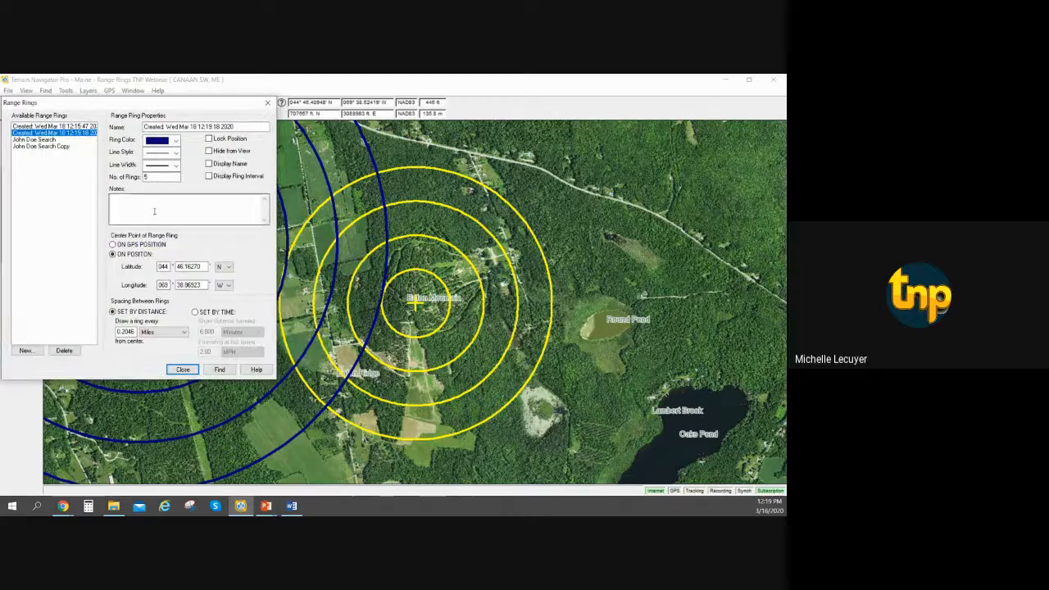
{"action": "double_click", "coordinate": [160, 177]}
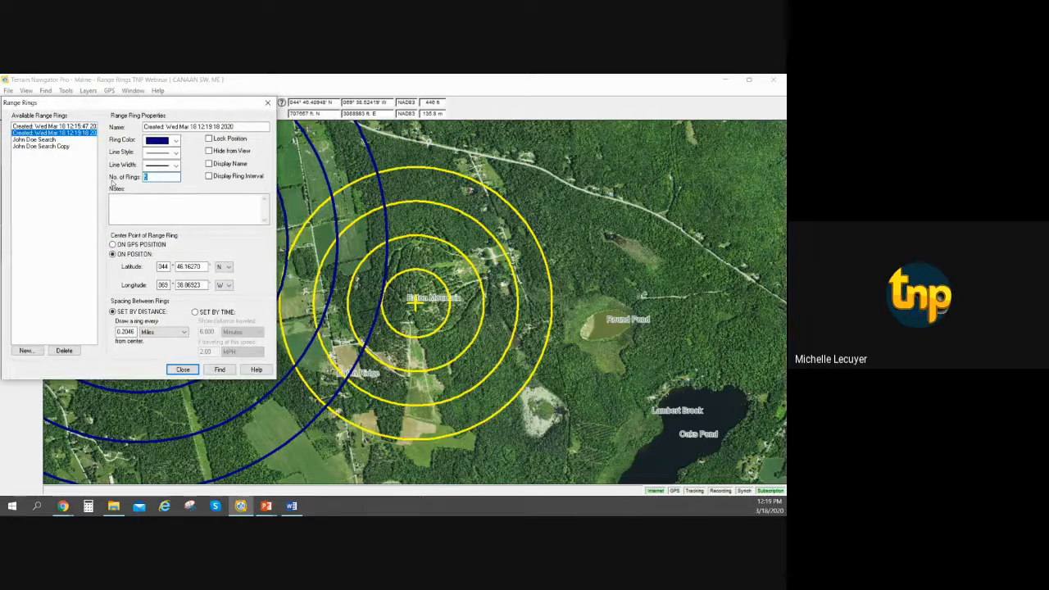
{"action": "key", "text": "BackSpace"}
{"action": "type", "text": "3"}
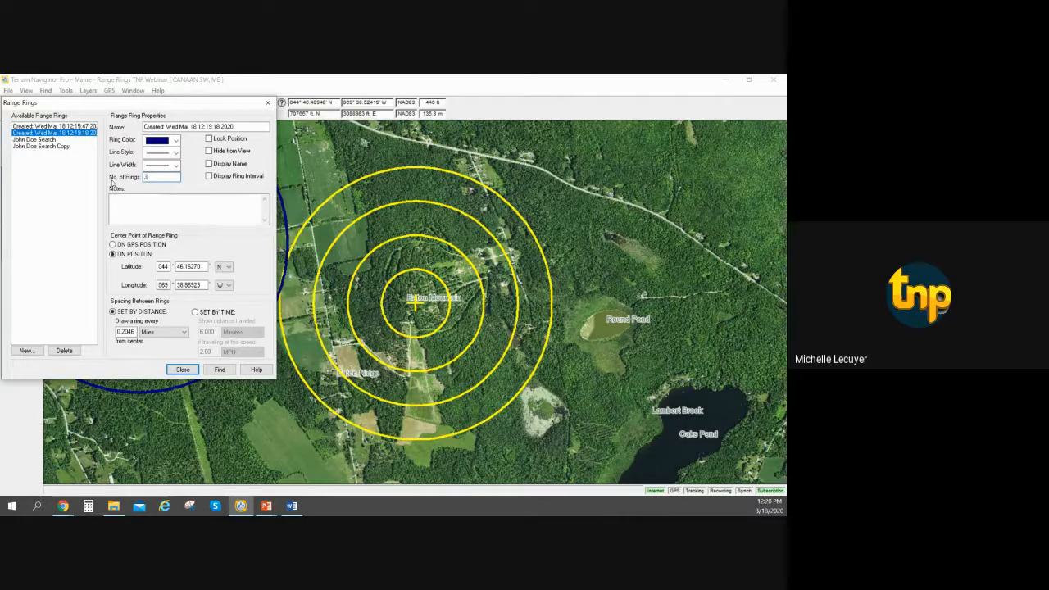
{"action": "type", "text": "4"}
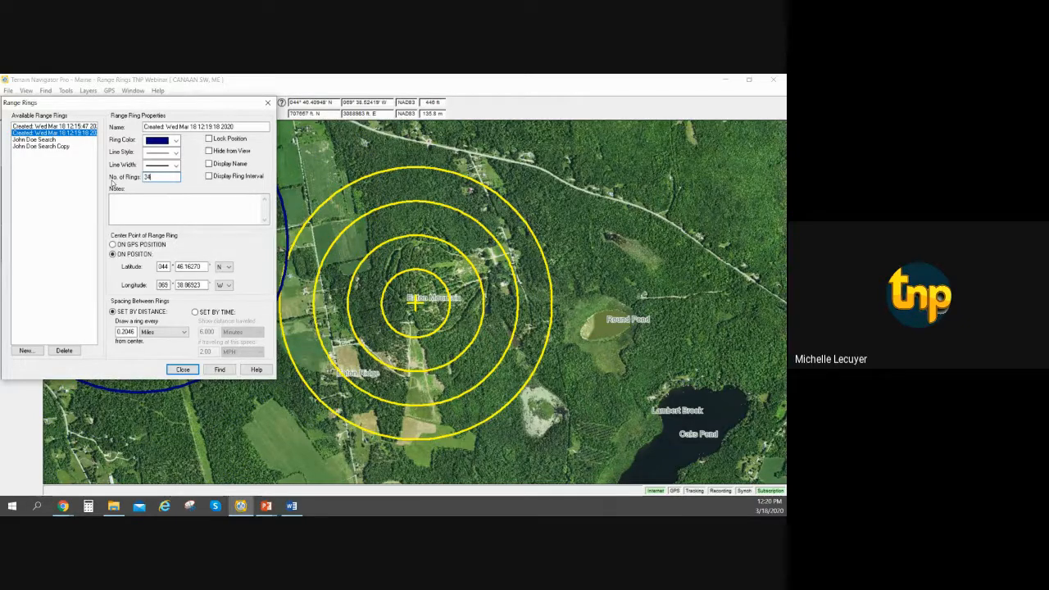
{"action": "left_click_drag", "start_coordinate": [159, 177], "coordinate": [115, 180]}
{"action": "type", "text": "5"}
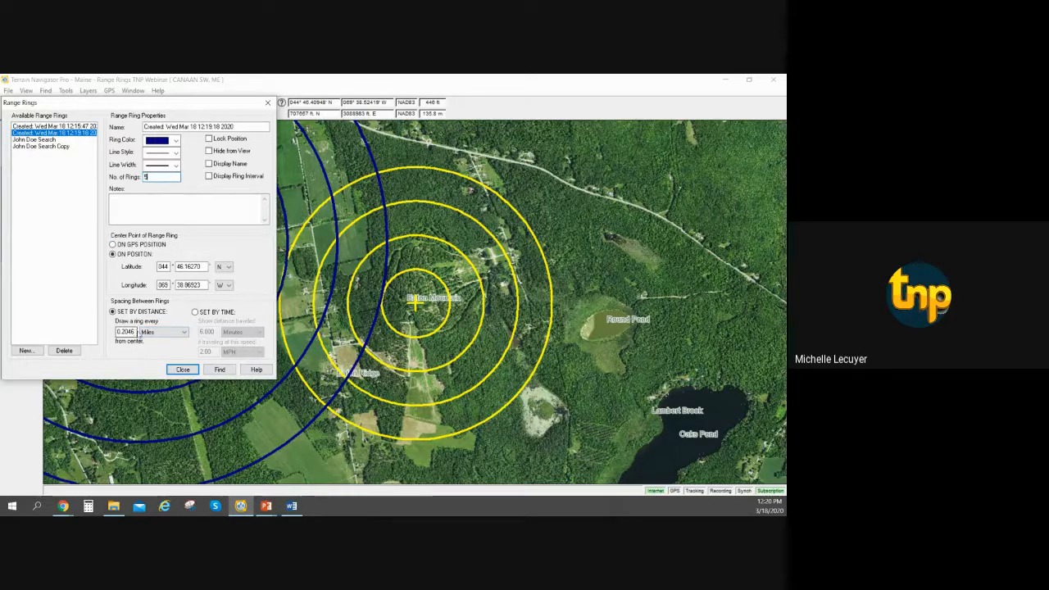
{"action": "left_click", "coordinate": [137, 332]}
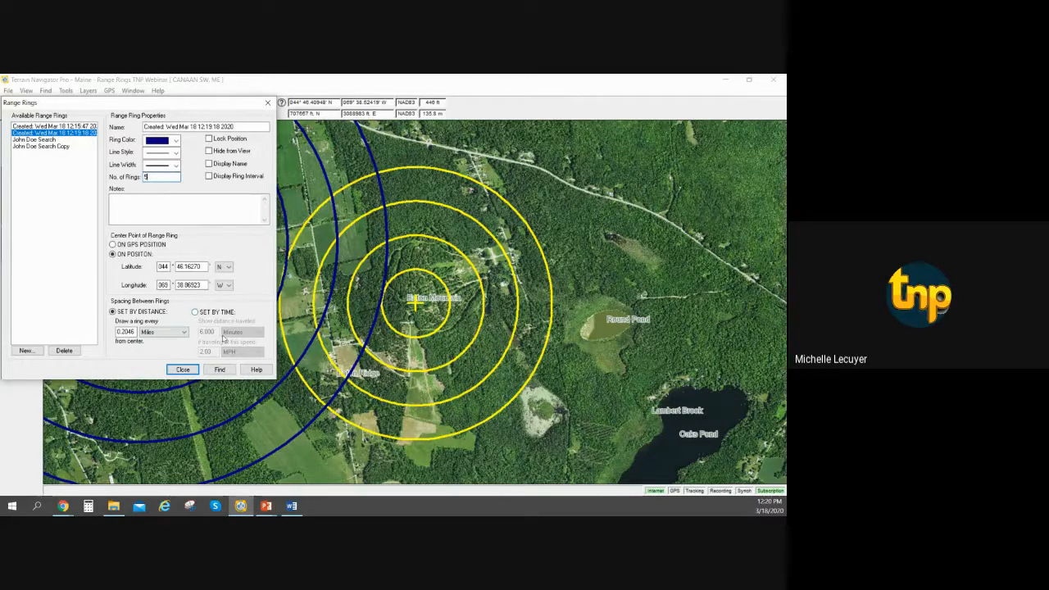
{"action": "left_click", "coordinate": [183, 369]}
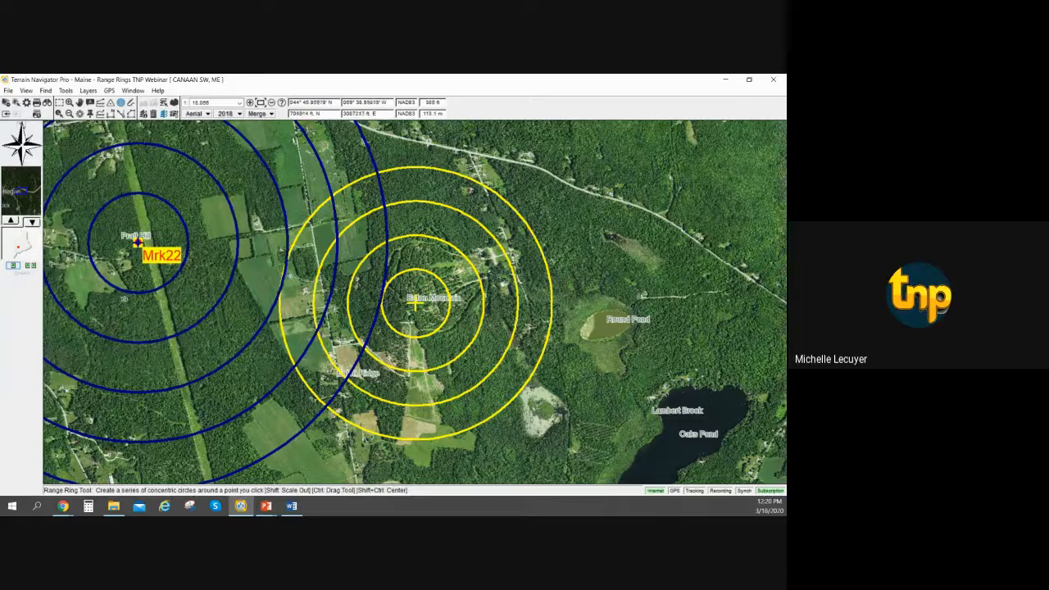
Place an extra set of navy range rings just north of the Pratt Hill marker and delete it.
{"action": "right_click", "coordinate": [157, 260]}
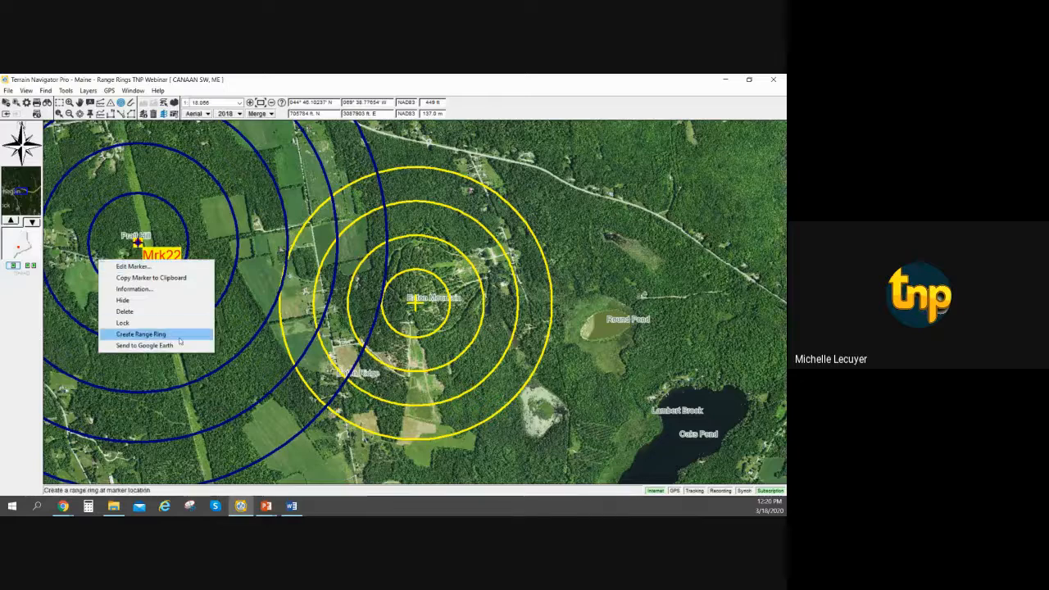
{"action": "left_click", "coordinate": [152, 210]}
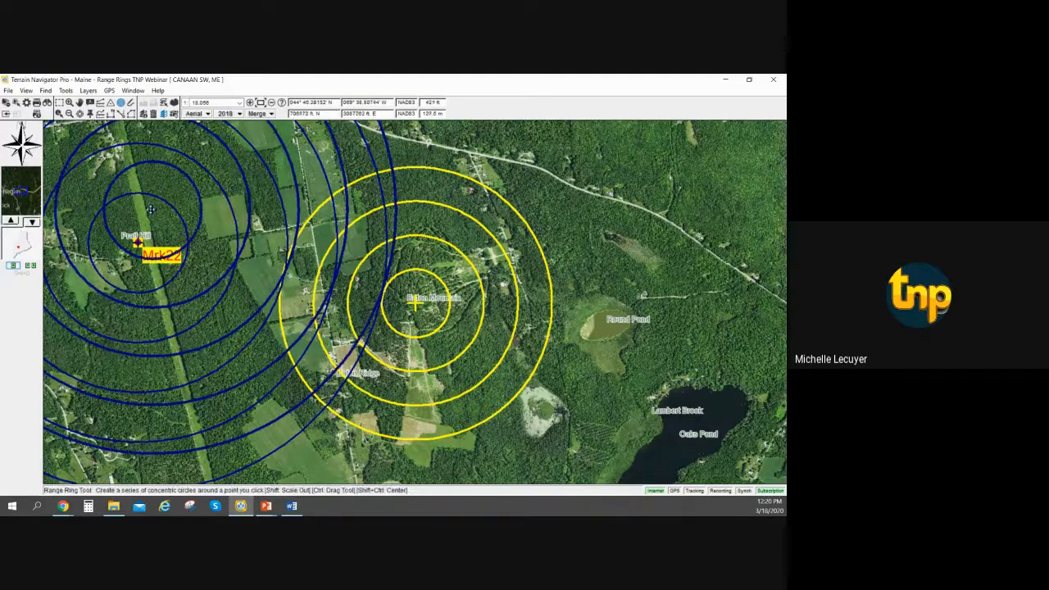
{"action": "right_click", "coordinate": [194, 183]}
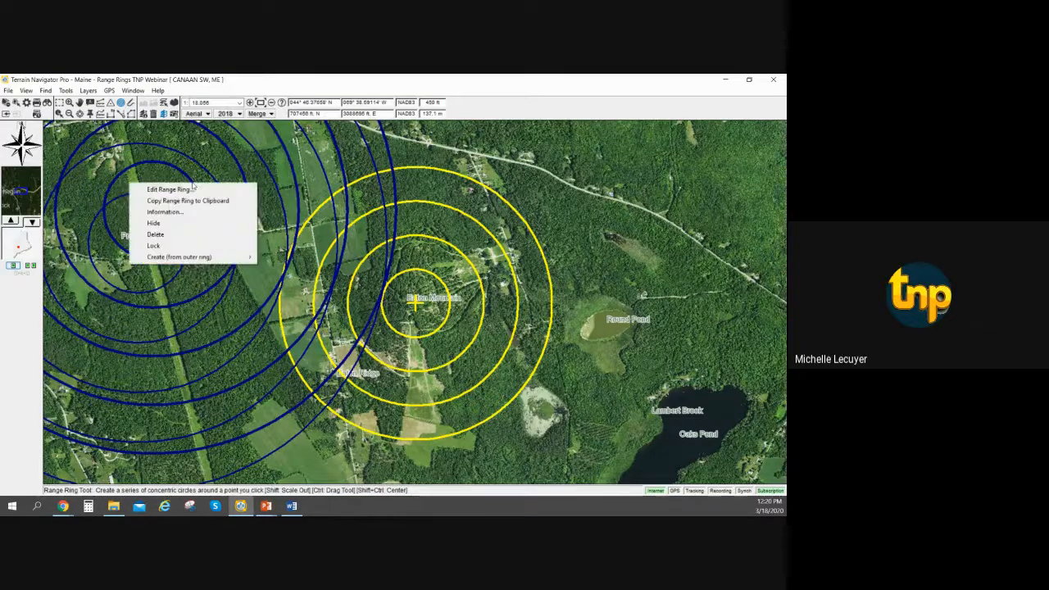
{"action": "left_click", "coordinate": [188, 235]}
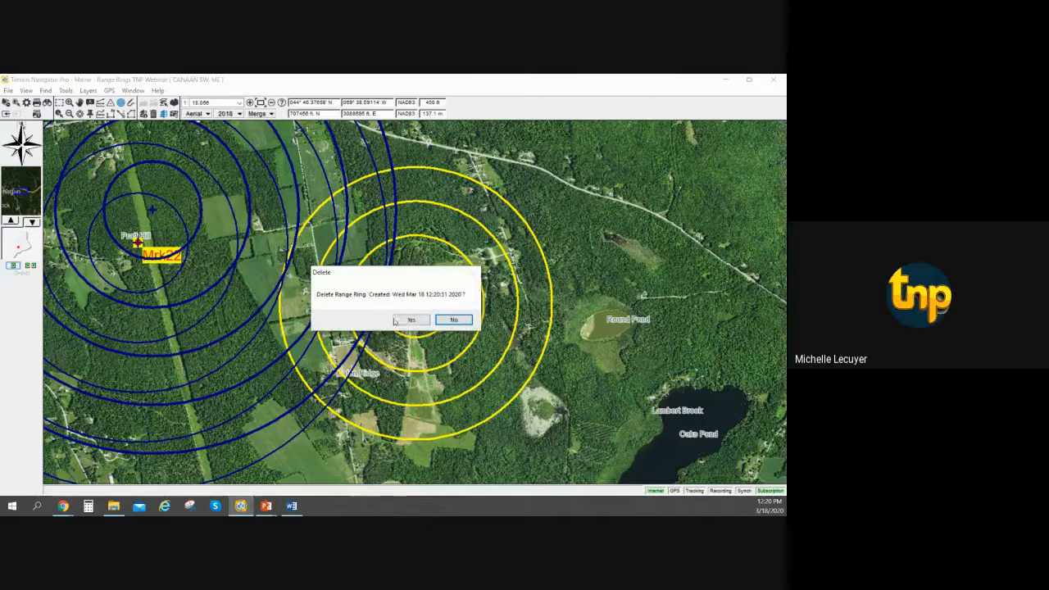
{"action": "key", "text": "Left"}
{"action": "key", "text": "Return"}
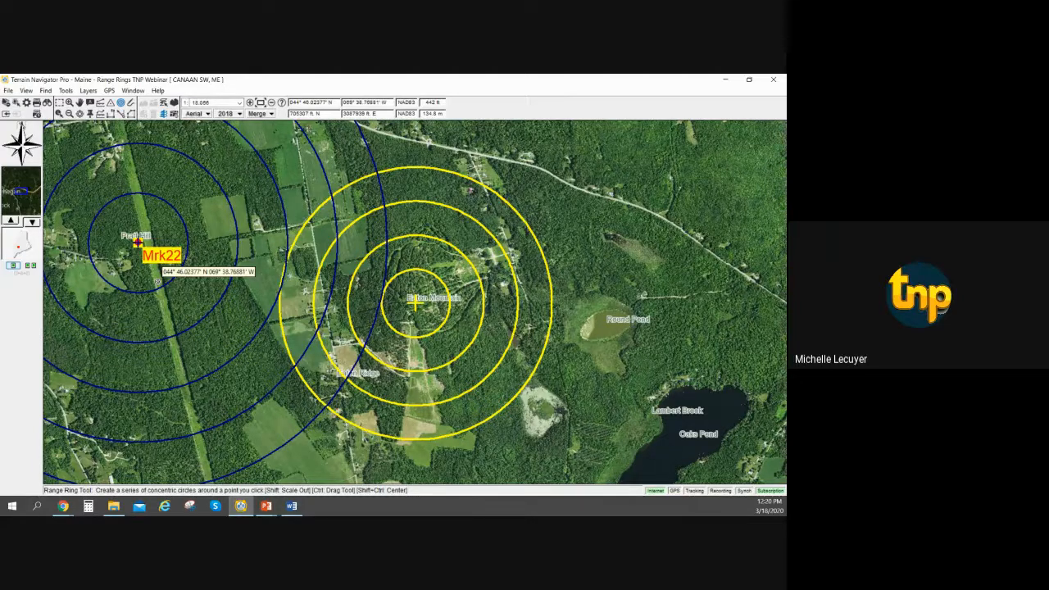
Delete the navy range rings around the Pratt Hill marker.
{"action": "right_click", "coordinate": [373, 165]}
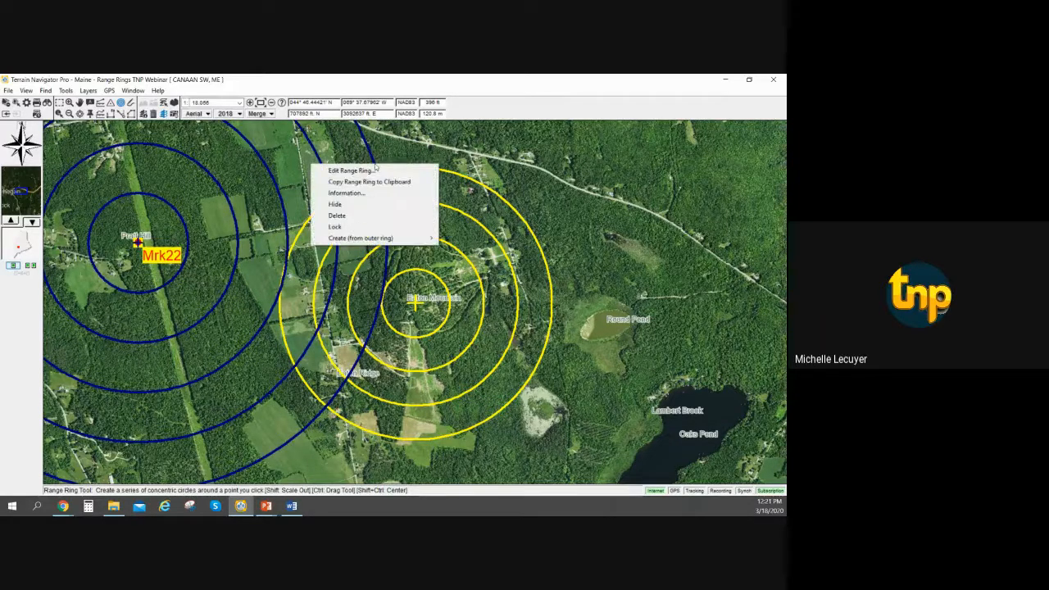
{"action": "left_click", "coordinate": [373, 215]}
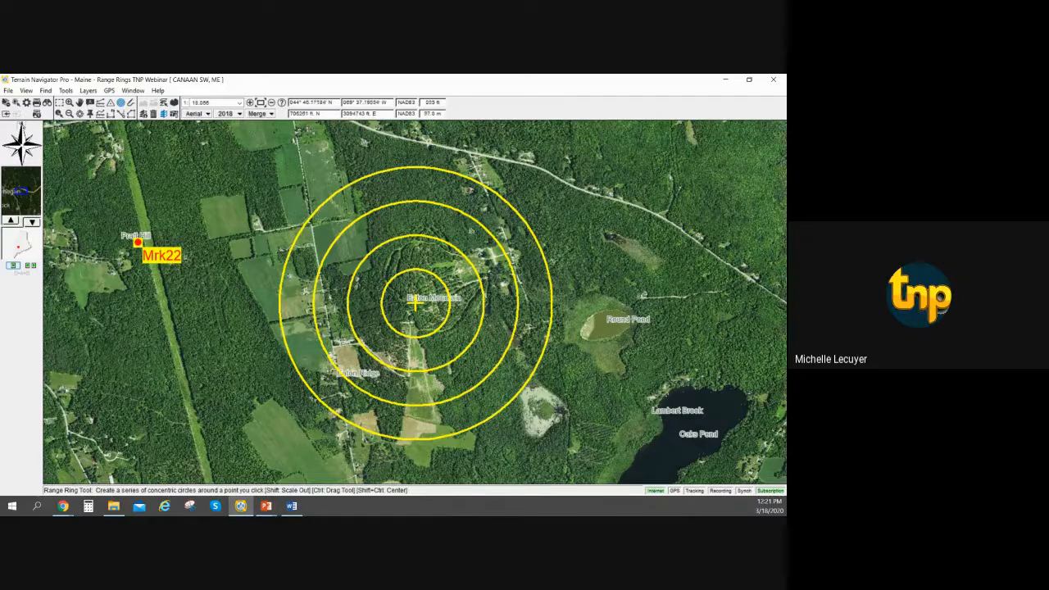
Try creating a route from the outer yellow range ring around Eaton Mountain, and delete that route with all its waypoints.
{"action": "mouse_move", "coordinate": [450, 211]}
{"action": "mouse_move", "coordinate": [482, 188]}
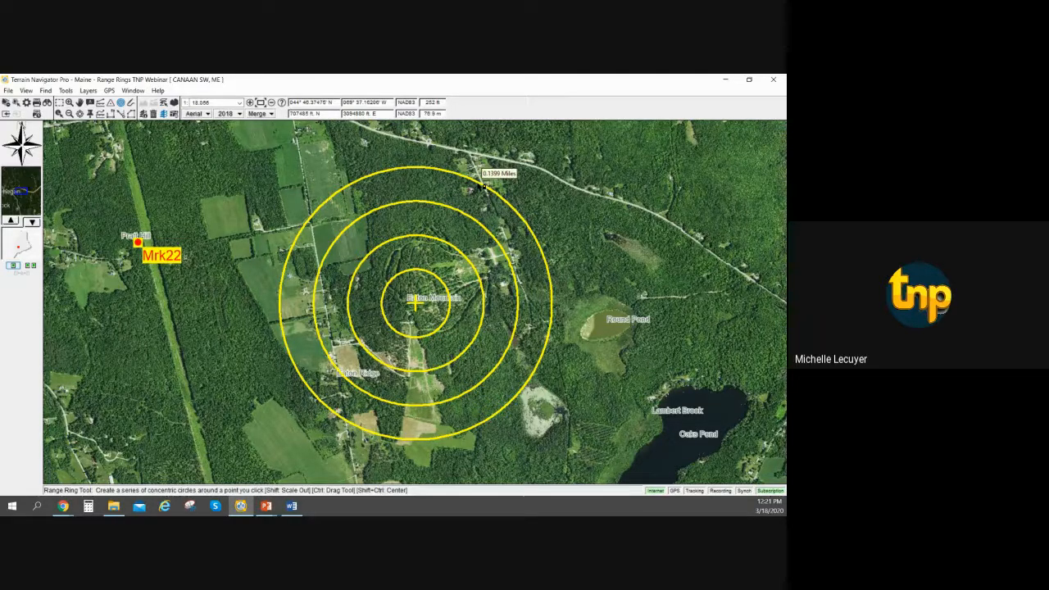
{"action": "right_click", "coordinate": [481, 187]}
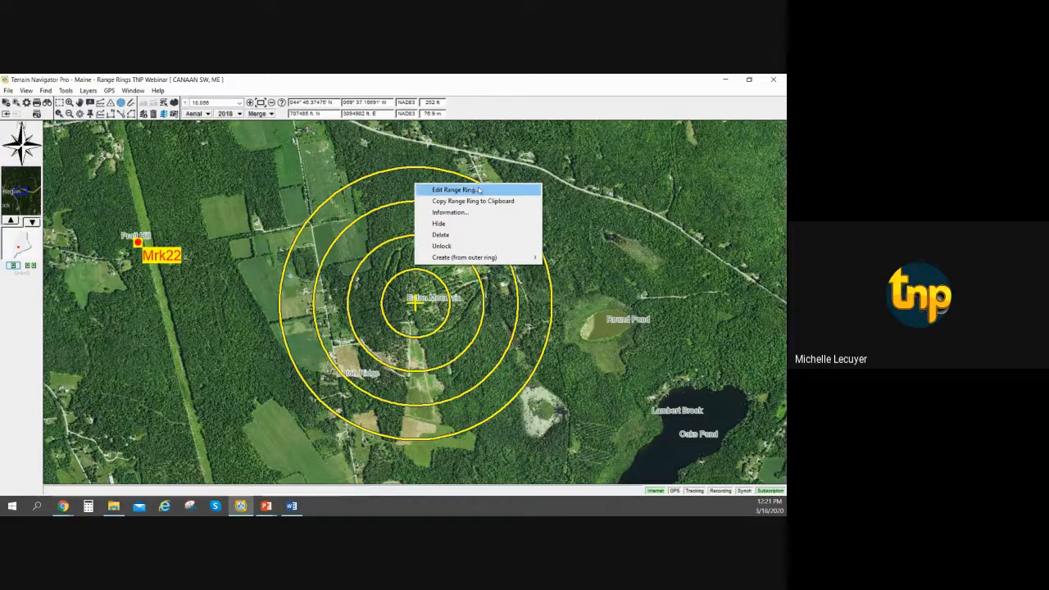
{"action": "mouse_move", "coordinate": [471, 260]}
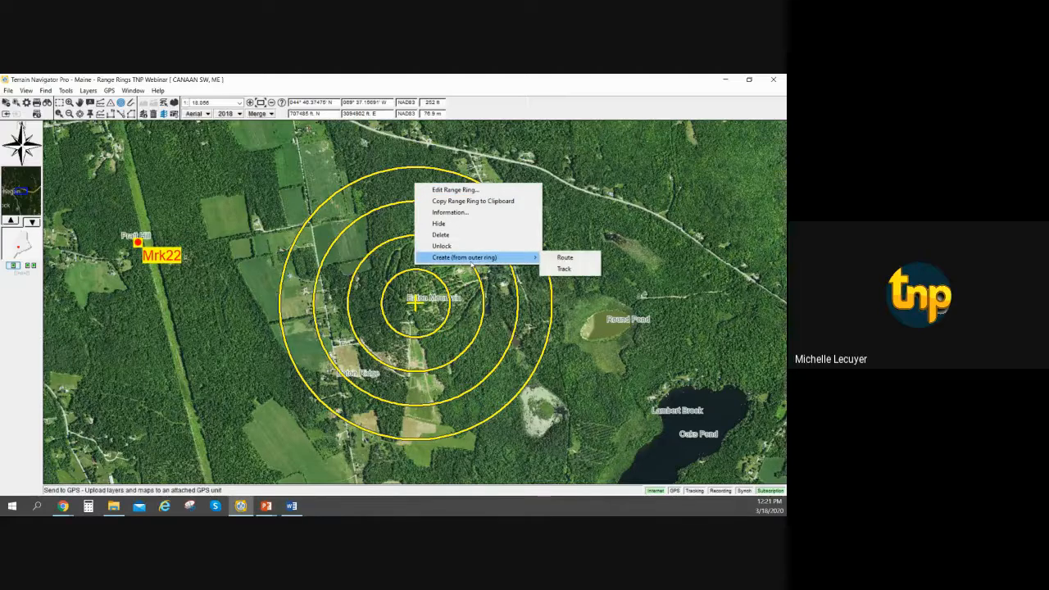
{"action": "left_click", "coordinate": [565, 258]}
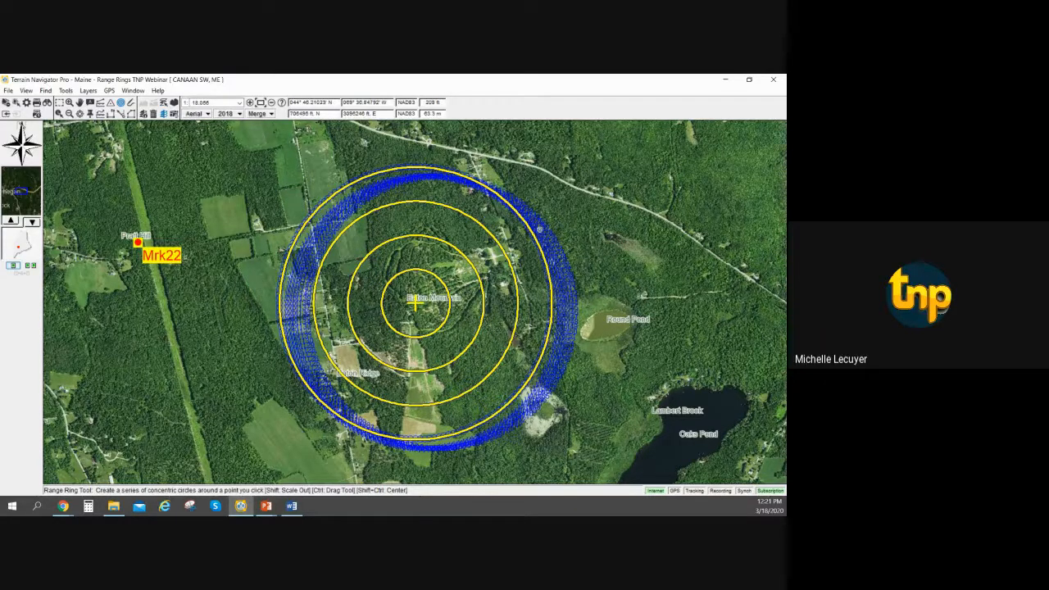
{"action": "right_click", "coordinate": [539, 230]}
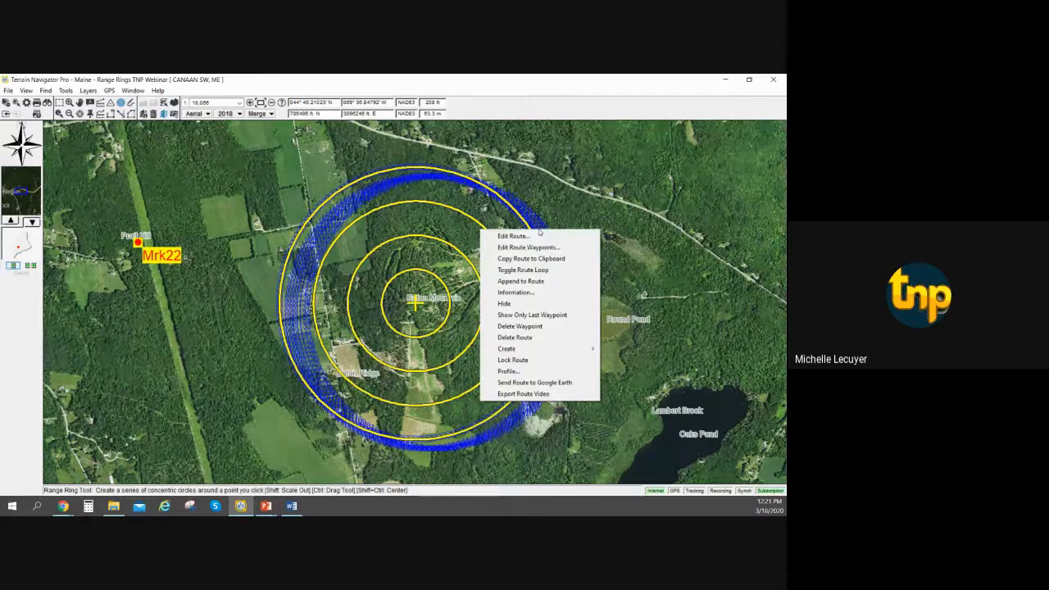
{"action": "left_click", "coordinate": [532, 345]}
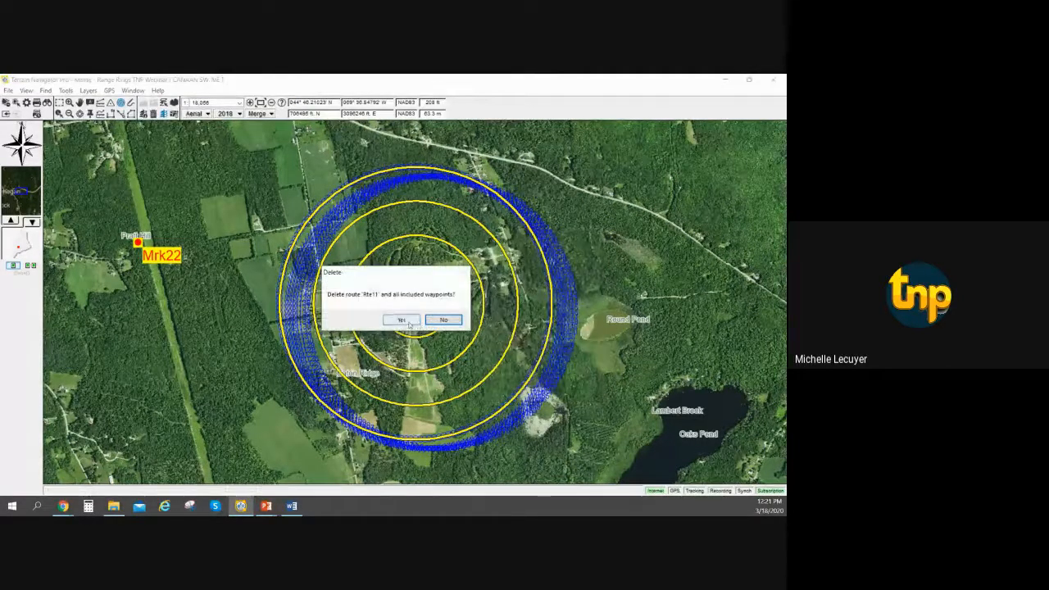
{"action": "left_click", "coordinate": [408, 320]}
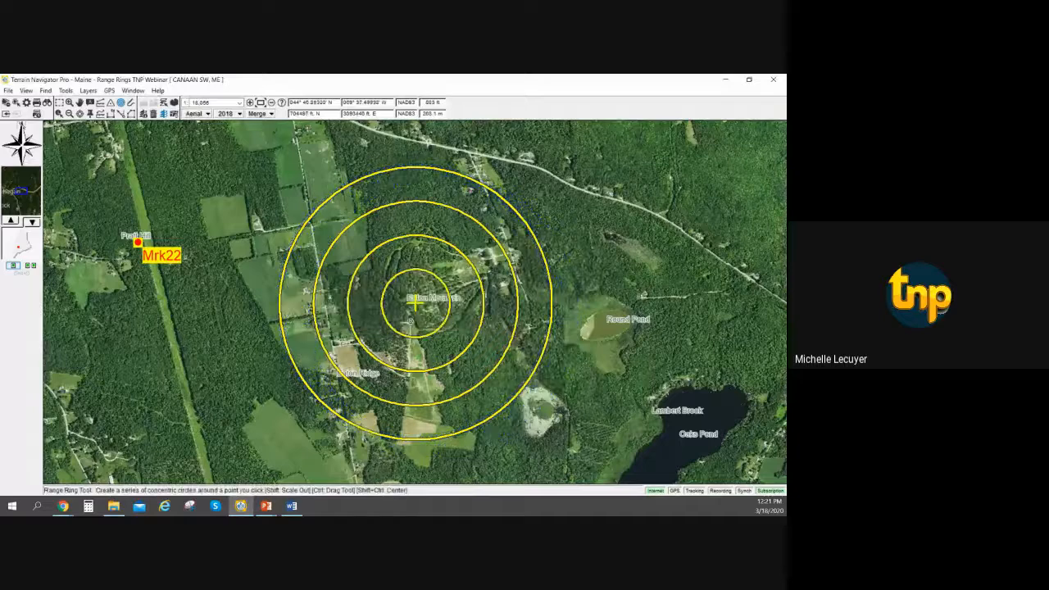
Create a track from the outer yellow range ring around Eaton Mountain and hide the yellow range rings.
{"action": "right_click", "coordinate": [507, 204]}
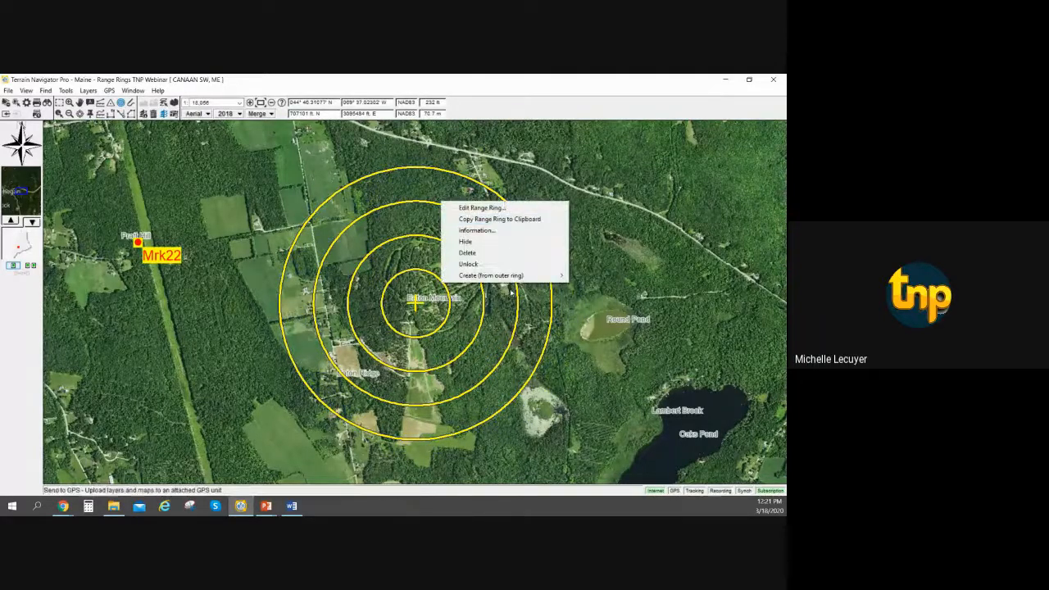
{"action": "mouse_move", "coordinate": [511, 278]}
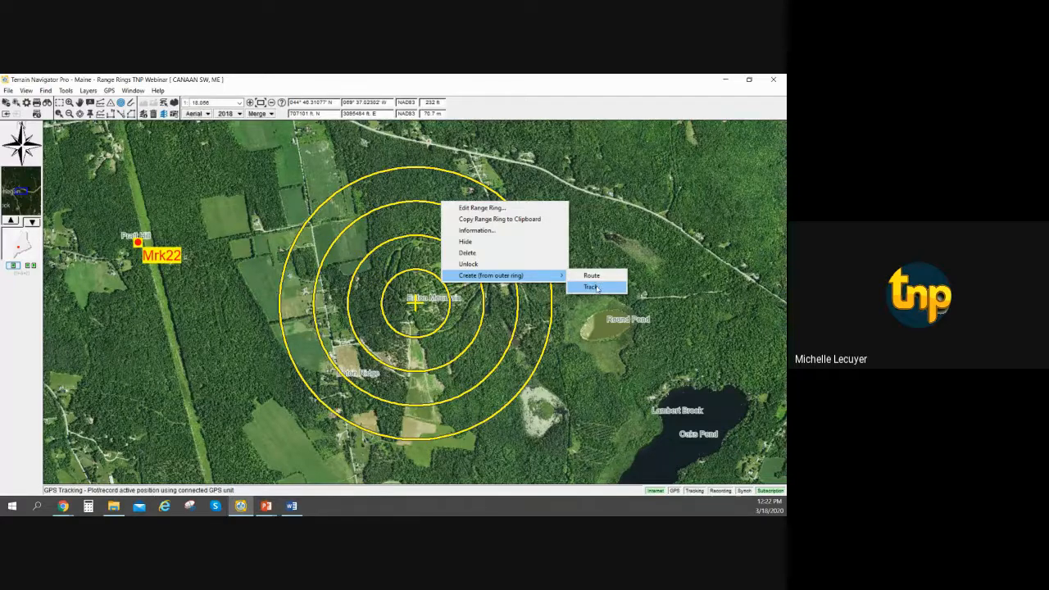
{"action": "left_click", "coordinate": [593, 286]}
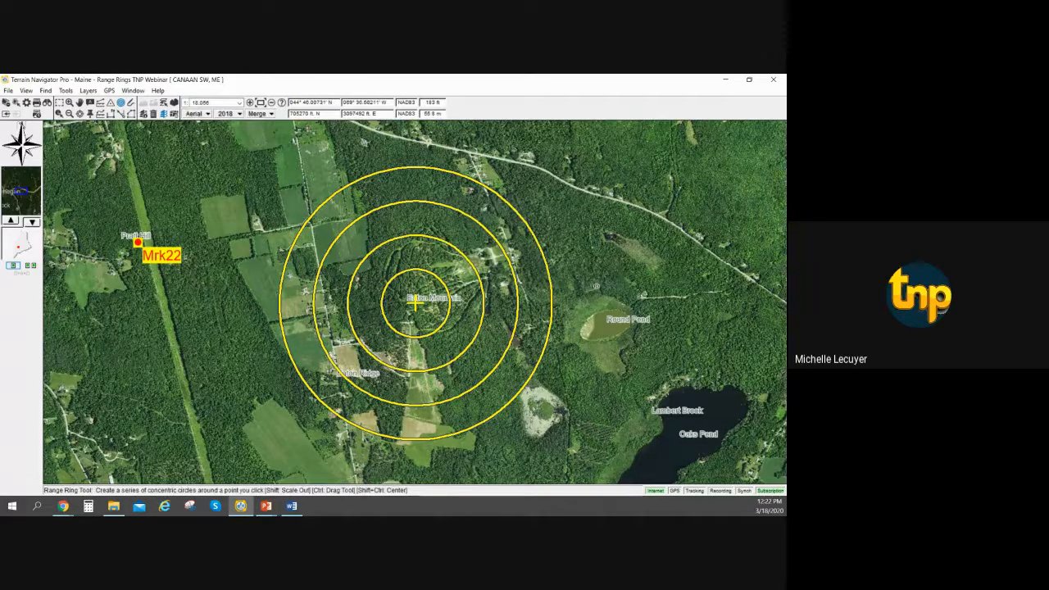
{"action": "right_click", "coordinate": [522, 216]}
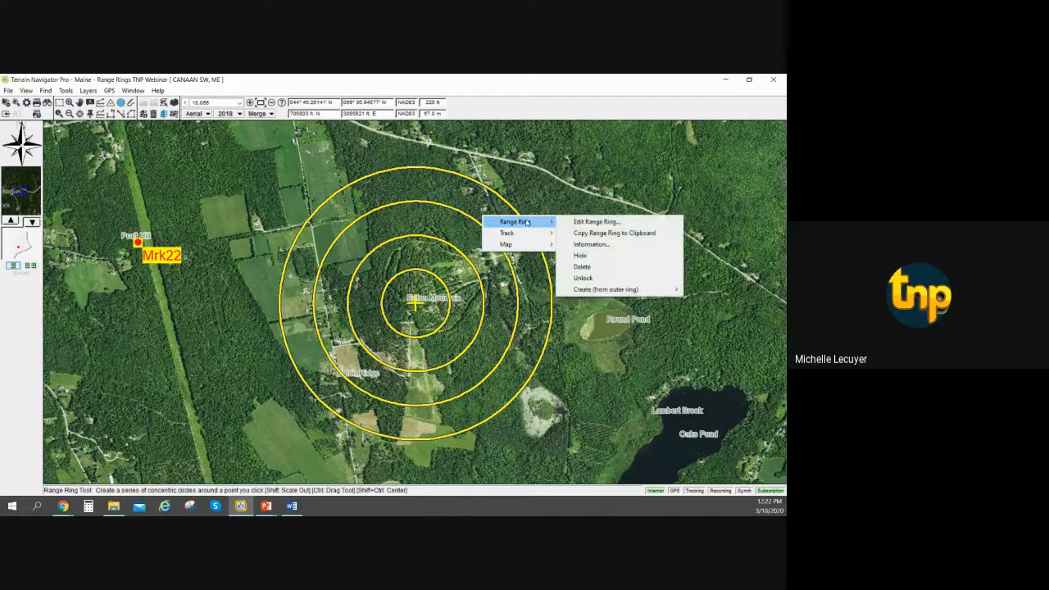
{"action": "left_click", "coordinate": [616, 258]}
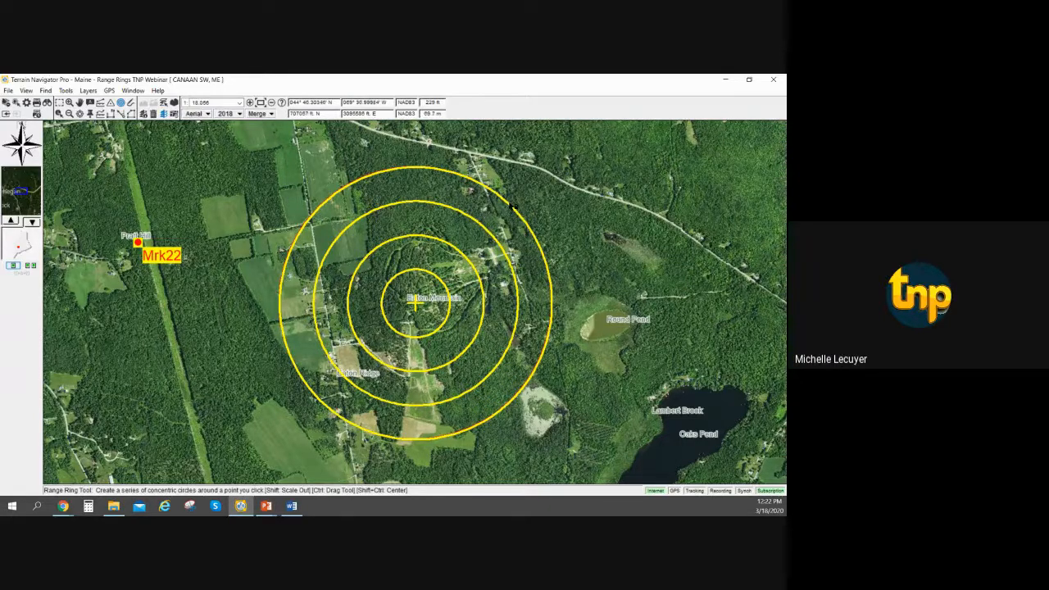
{"action": "right_click", "coordinate": [473, 205]}
{"action": "mouse_move", "coordinate": [516, 210]}
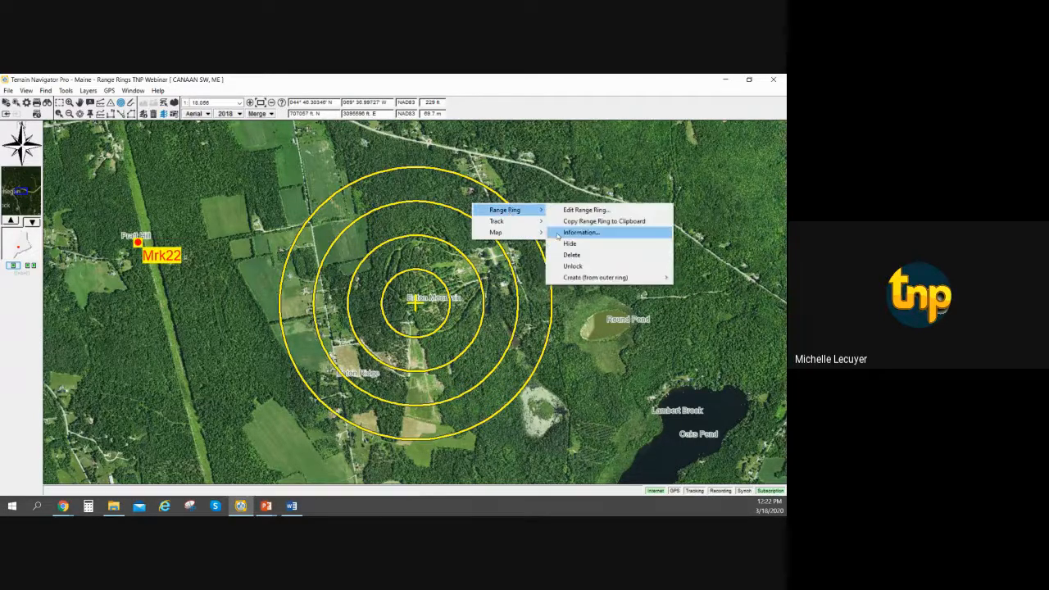
{"action": "left_click", "coordinate": [570, 243]}
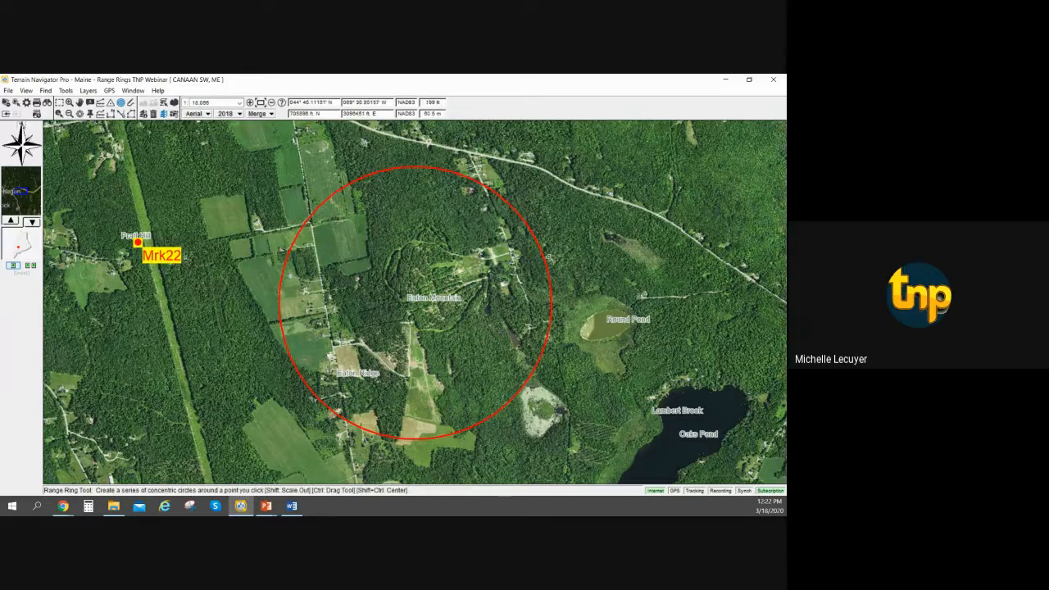
{"action": "right_click", "coordinate": [542, 252]}
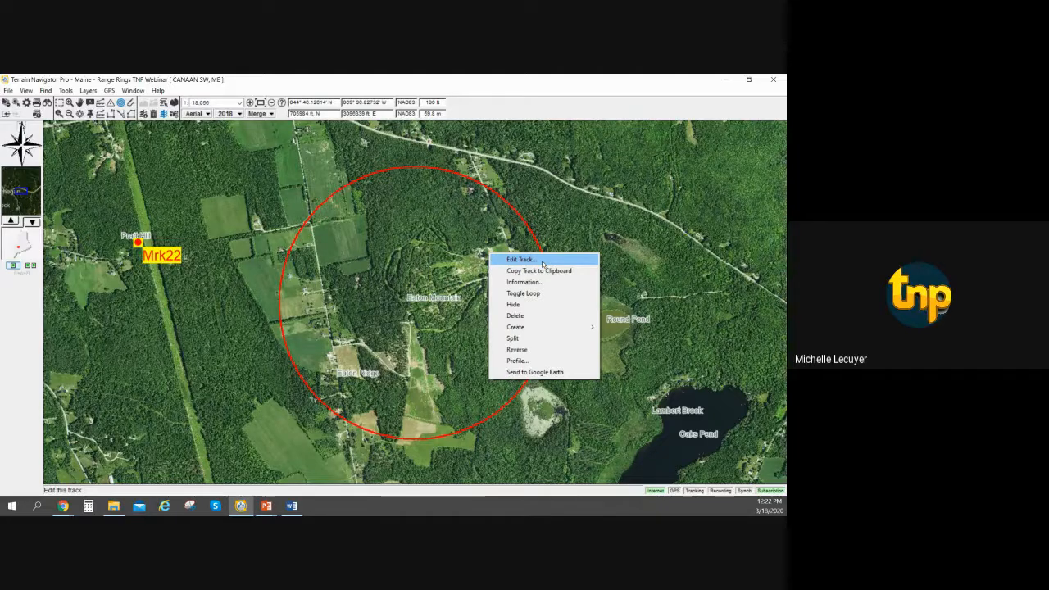
{"action": "left_click", "coordinate": [540, 80]}
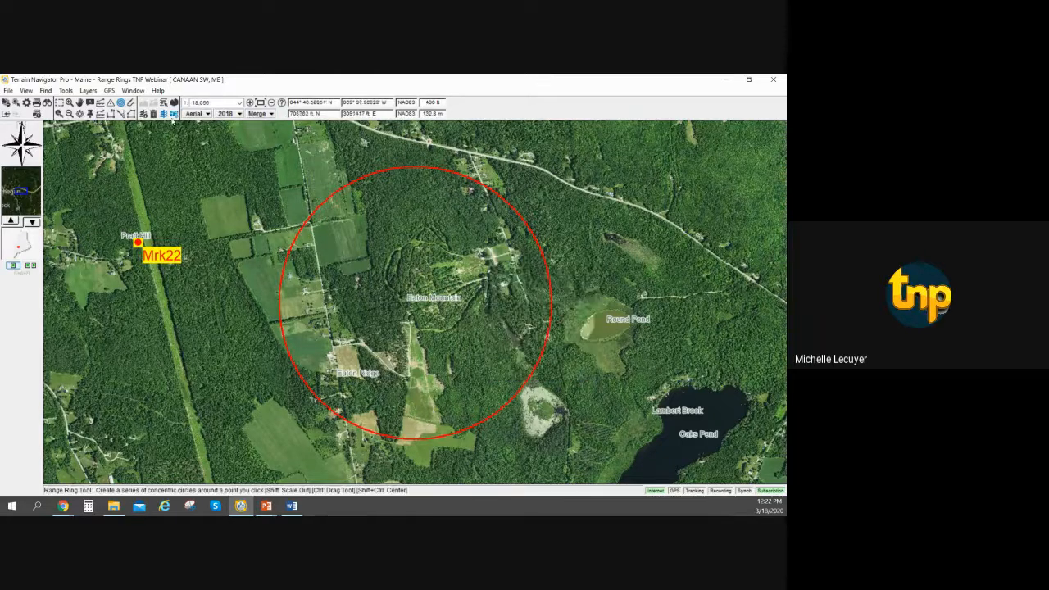
Find the hidden yellow range rings in the list of available range rings and show them again around Eaton Mountain.
{"action": "left_click", "coordinate": [88, 90]}
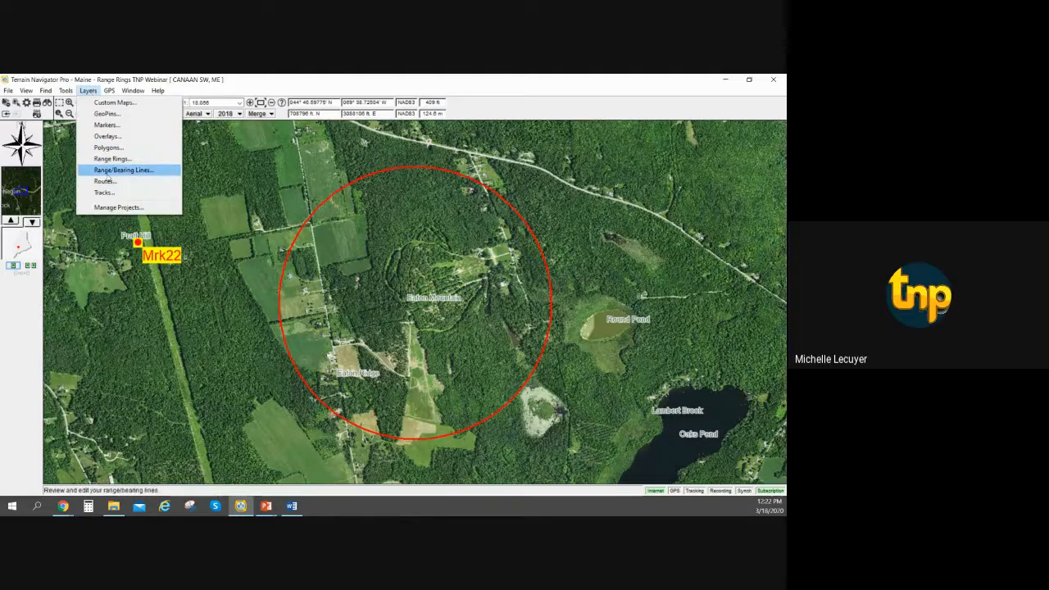
{"action": "left_click", "coordinate": [112, 159]}
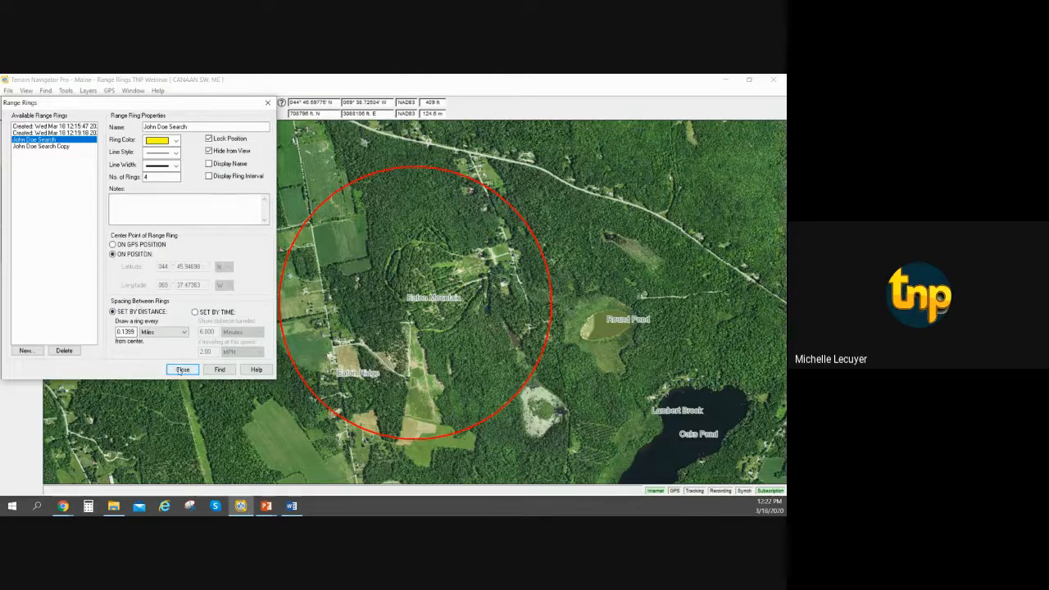
{"action": "left_click", "coordinate": [213, 370]}
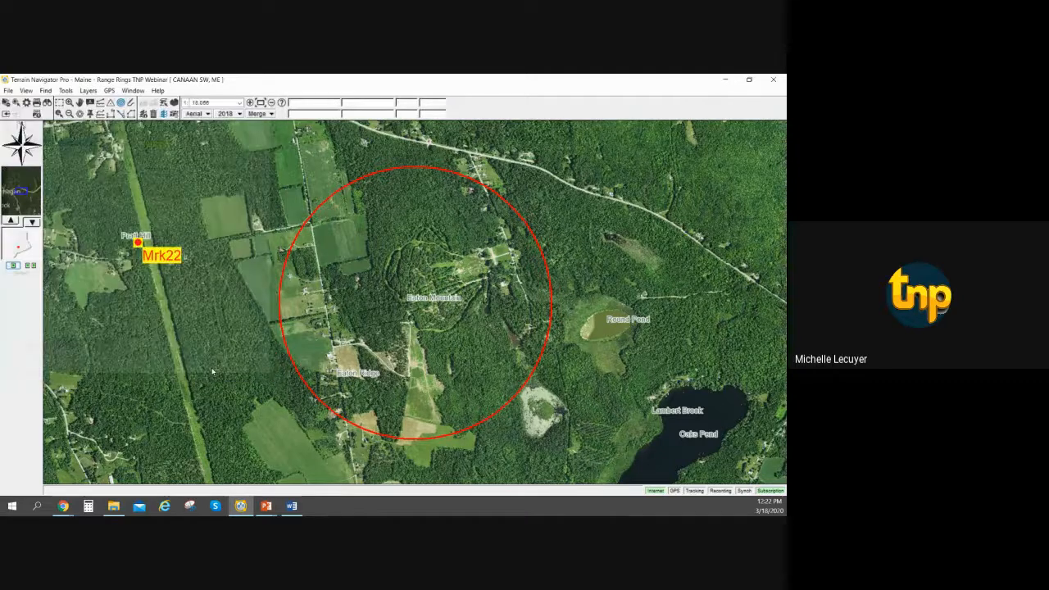
{"action": "left_click", "coordinate": [415, 301]}
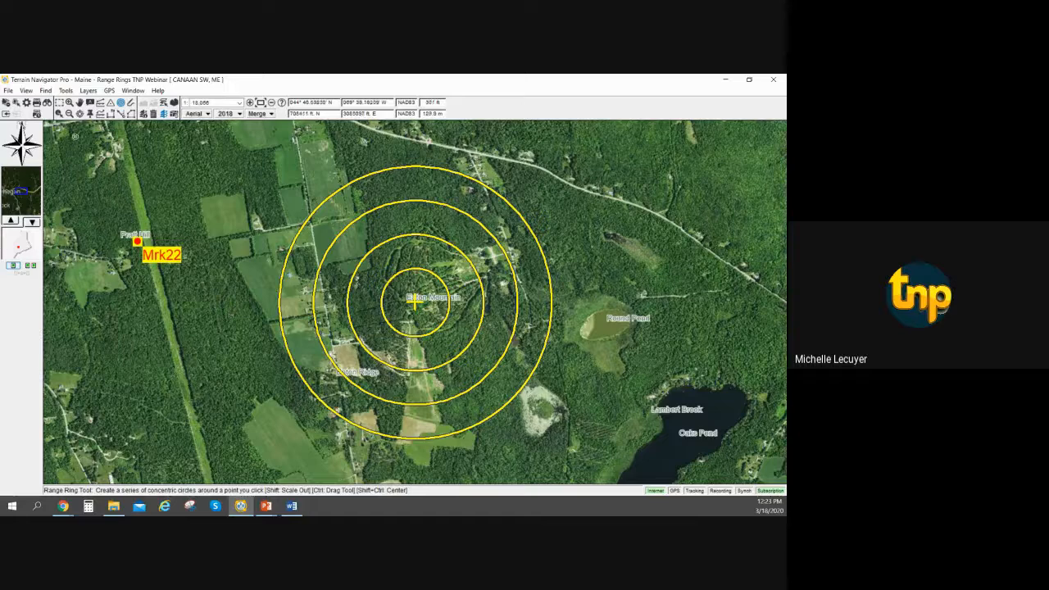
{"action": "left_click", "coordinate": [88, 90]}
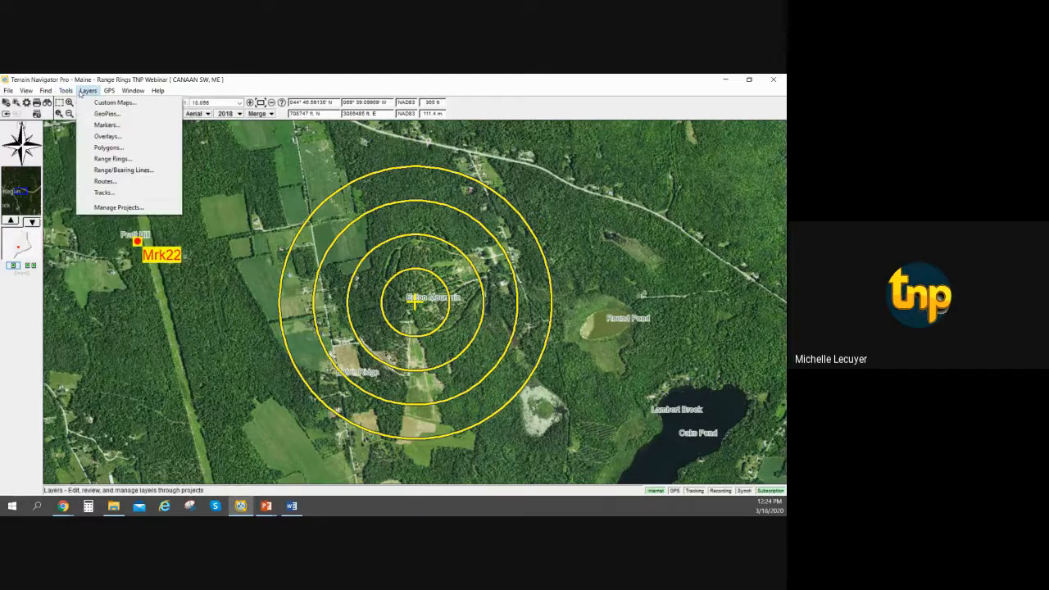
{"action": "left_click", "coordinate": [108, 136]}
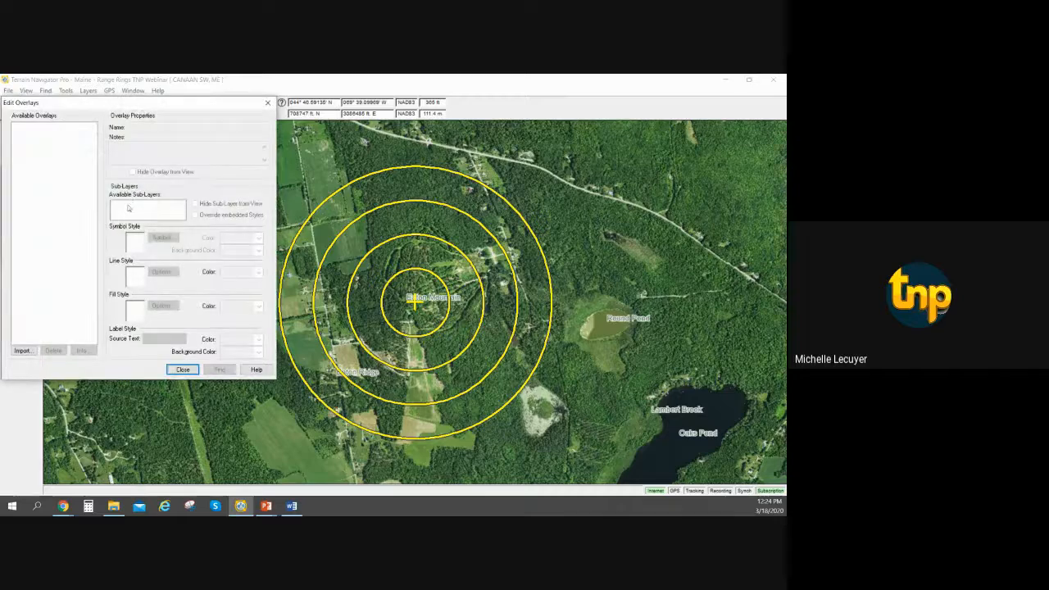
{"action": "left_click", "coordinate": [192, 370]}
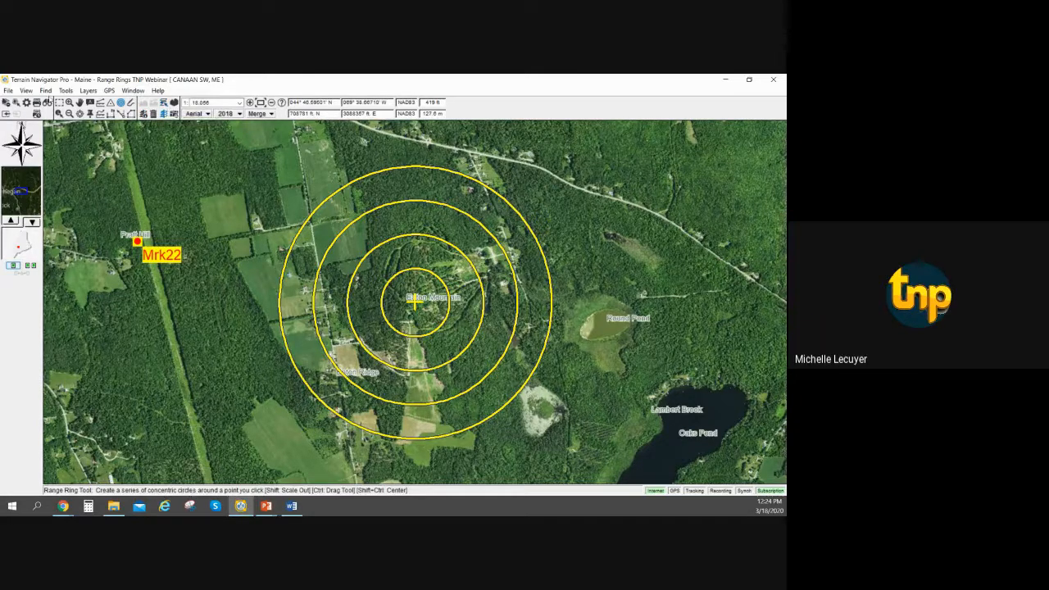
{"action": "left_click", "coordinate": [45, 90]}
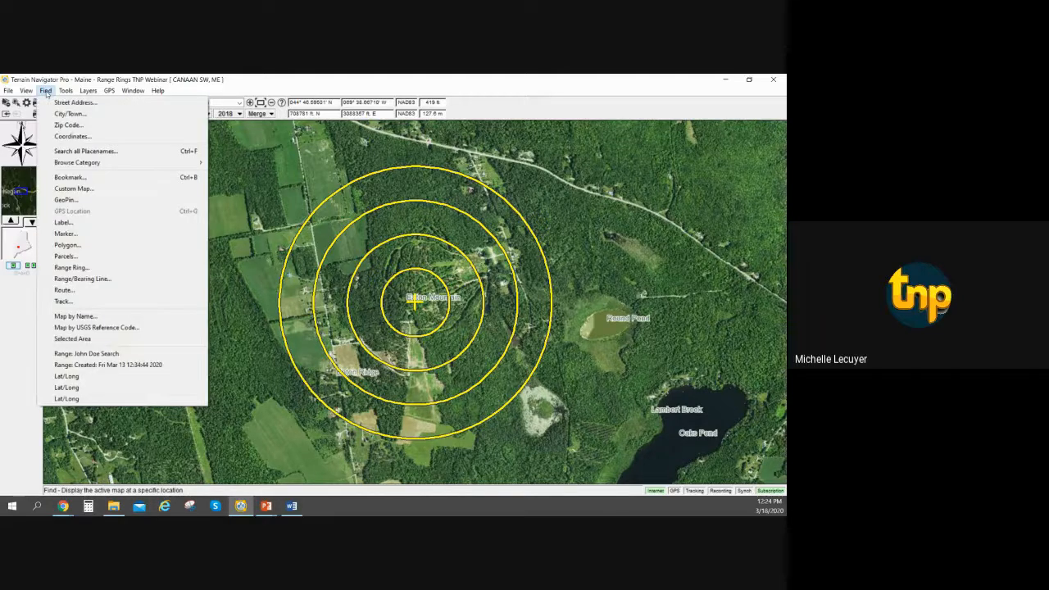
{"action": "mouse_move", "coordinate": [36, 91]}
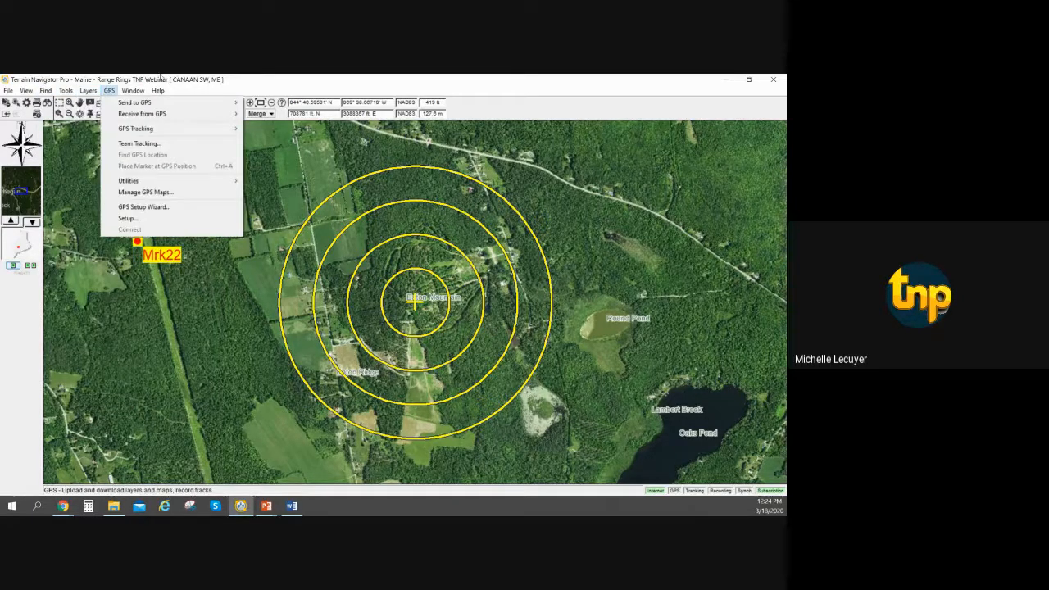
{"action": "left_click", "coordinate": [235, 89]}
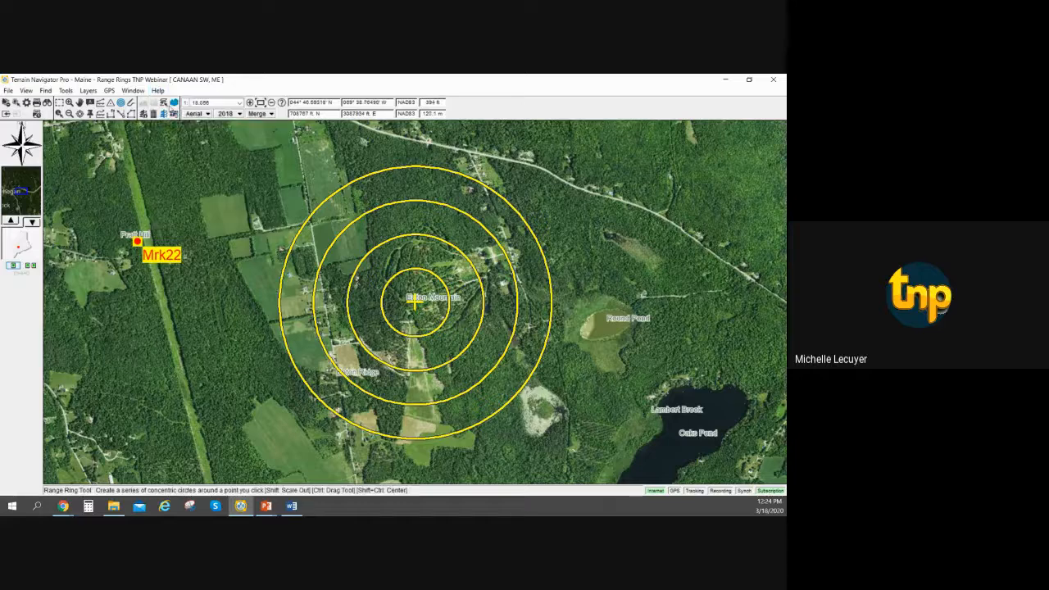
Turn on the visibility of the Parcels layer in the layer size and visibility preferences.
{"action": "left_click", "coordinate": [165, 104]}
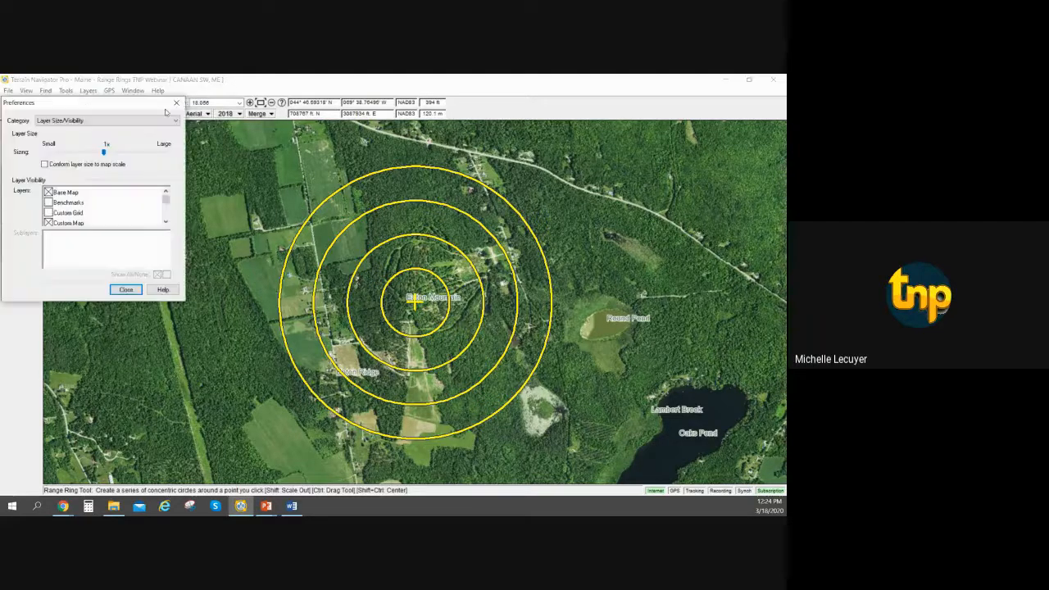
{"action": "left_click", "coordinate": [166, 221]}
{"action": "left_click", "coordinate": [166, 221]}
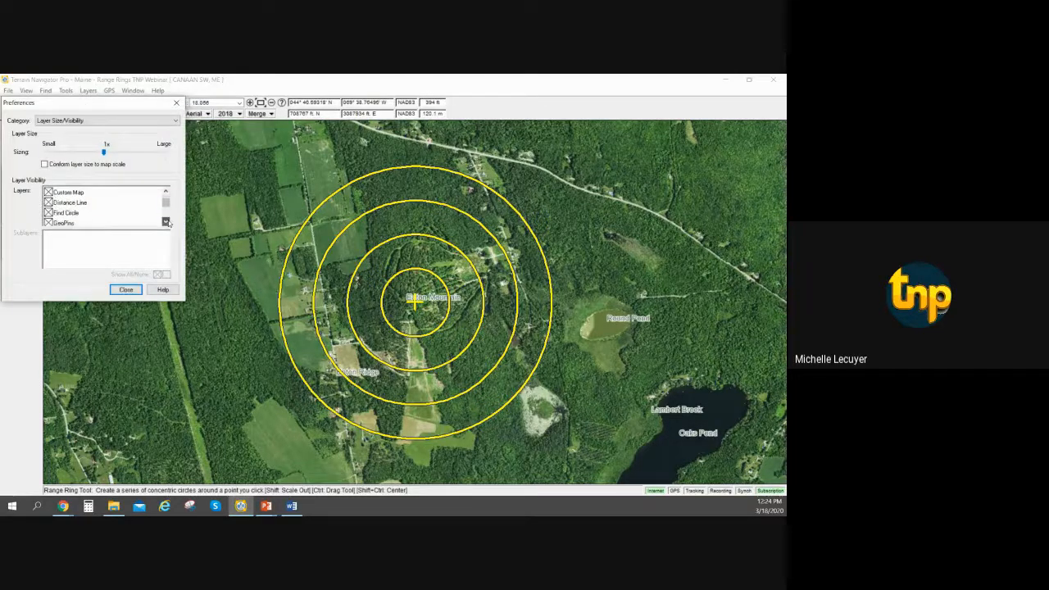
{"action": "left_click", "coordinate": [166, 221]}
{"action": "left_click", "coordinate": [166, 222]}
{"action": "left_click", "coordinate": [166, 221]}
{"action": "left_click", "coordinate": [166, 221]}
{"action": "left_click", "coordinate": [167, 221]}
{"action": "left_click", "coordinate": [166, 221]}
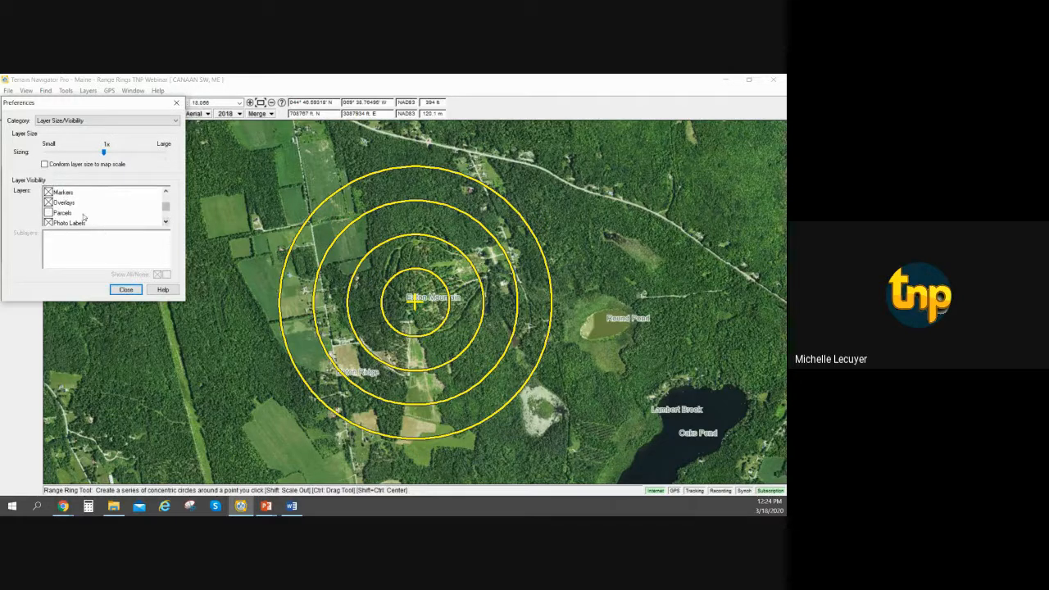
{"action": "left_click", "coordinate": [57, 214]}
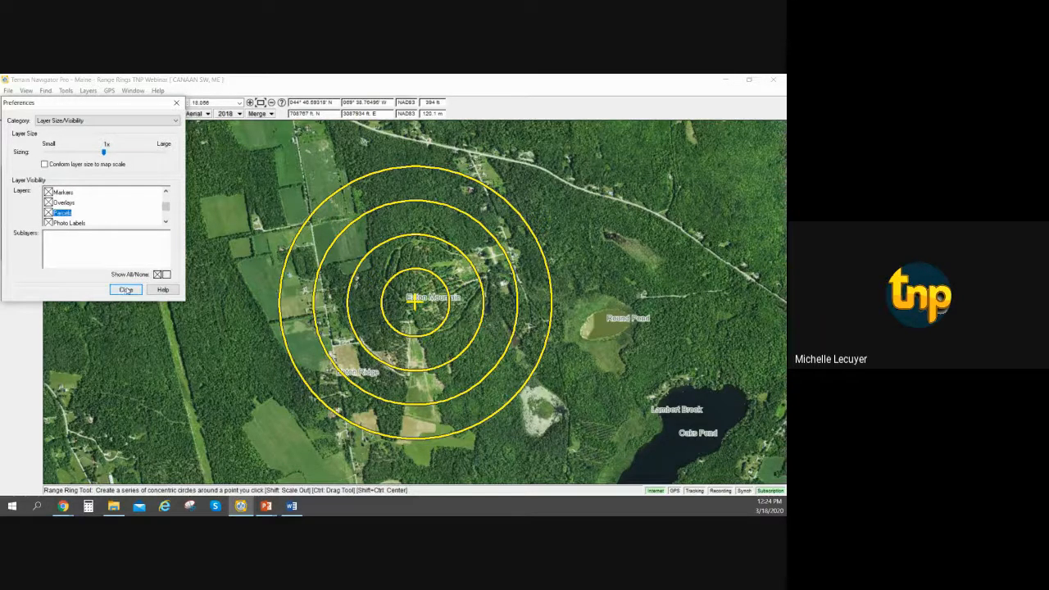
{"action": "left_click", "coordinate": [127, 289]}
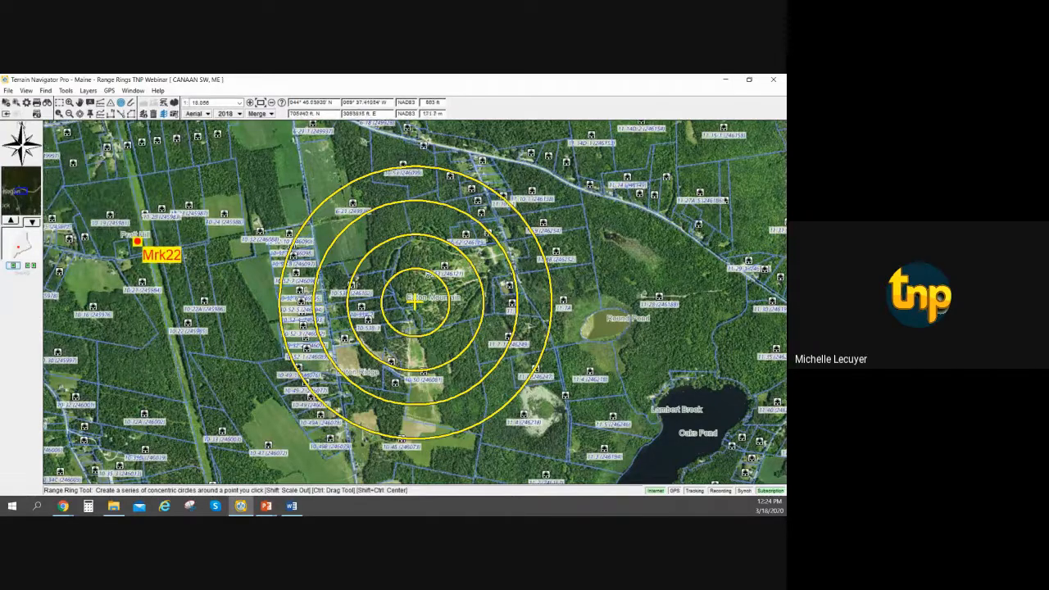
View the parcel information for the parcel directly west of Eaton Mountain, between the inner and outer range rings.
{"action": "mouse_move", "coordinate": [427, 275]}
{"action": "scroll", "coordinate": [414, 276], "scroll_direction": "up", "scroll_amount": 2}
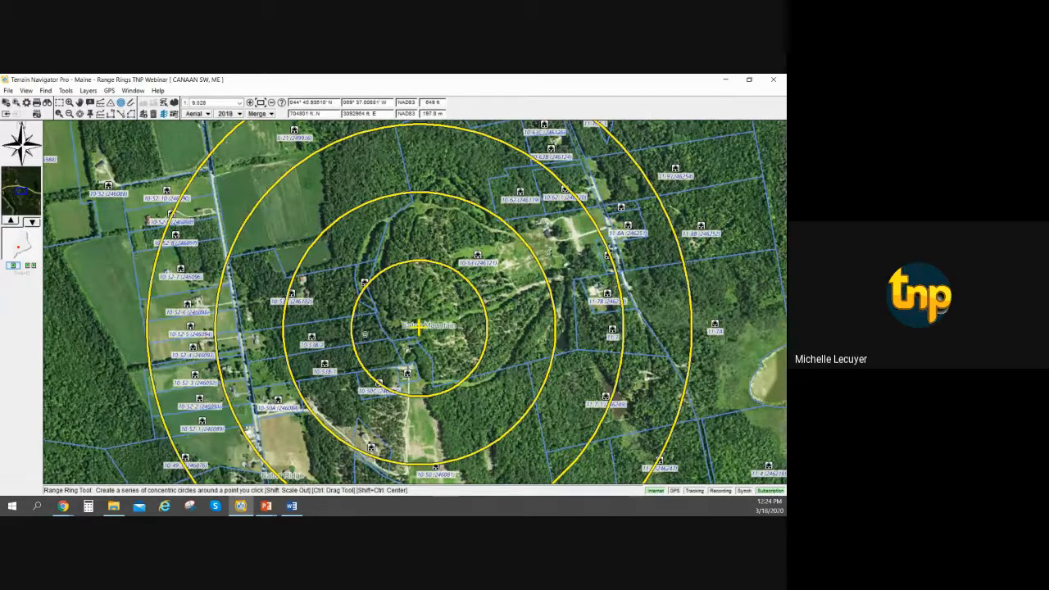
{"action": "right_click", "coordinate": [245, 347]}
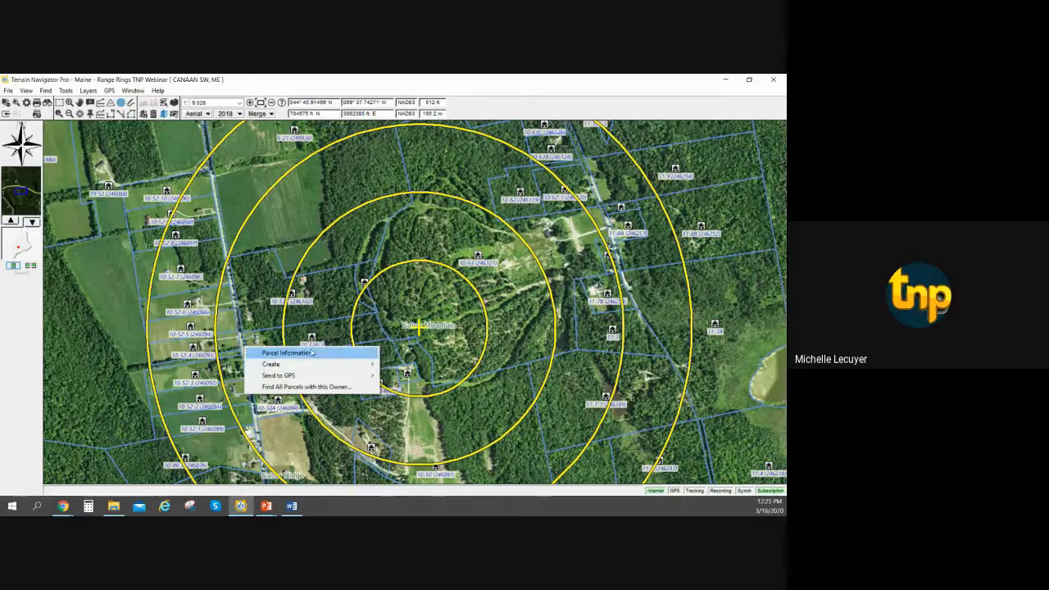
{"action": "left_click", "coordinate": [312, 351]}
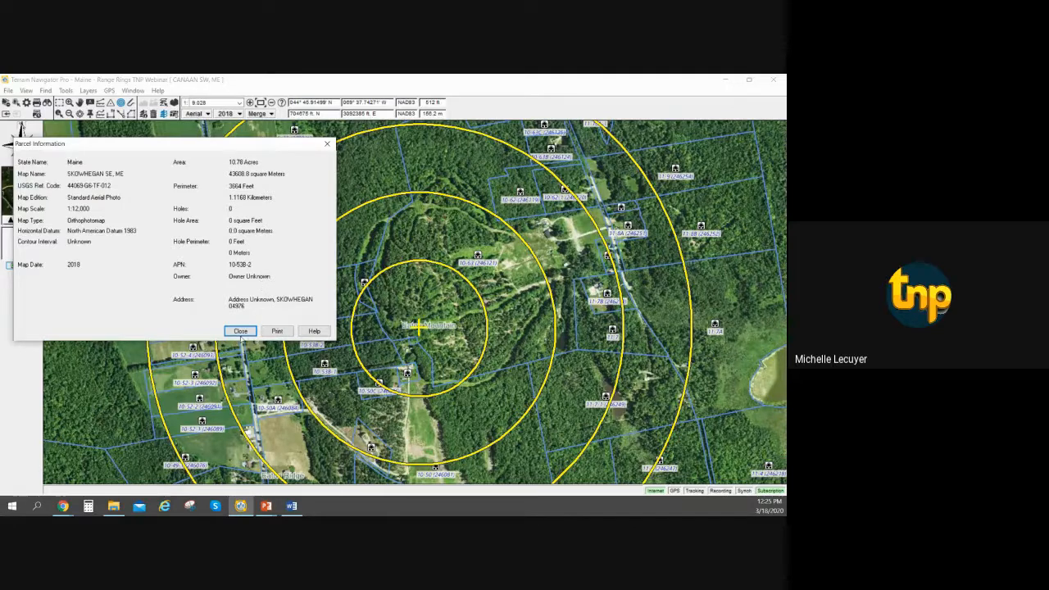
{"action": "left_click", "coordinate": [241, 331]}
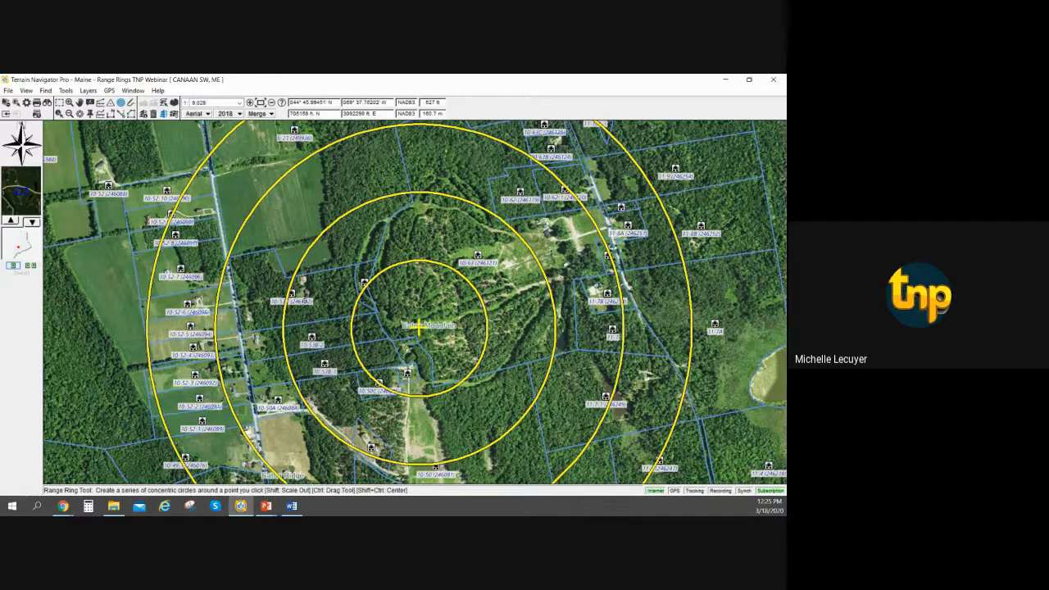
{"action": "right_click", "coordinate": [305, 301]}
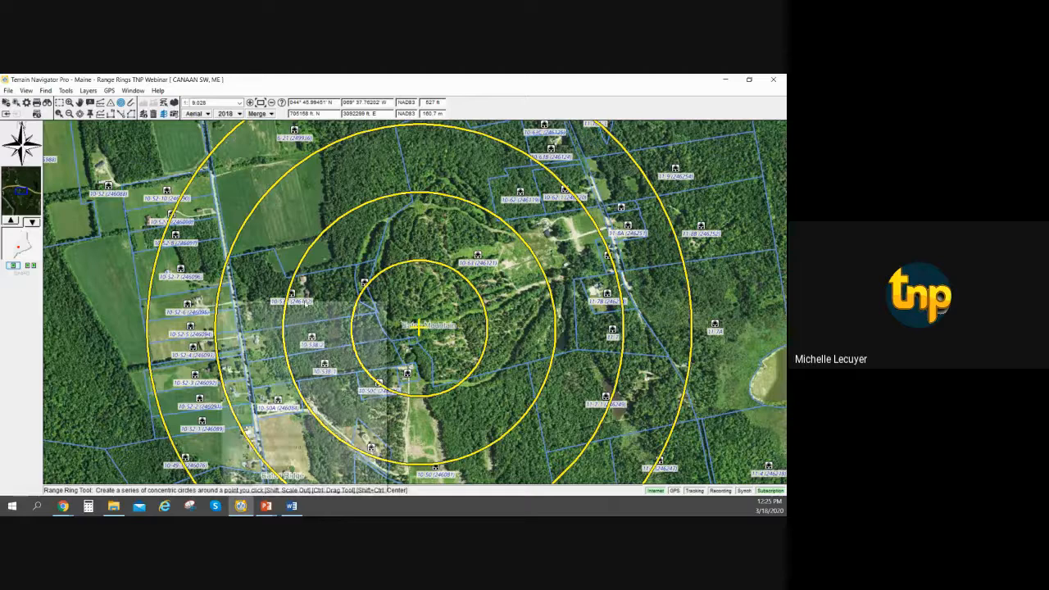
{"action": "left_click", "coordinate": [300, 301]}
{"action": "left_click", "coordinate": [299, 298]}
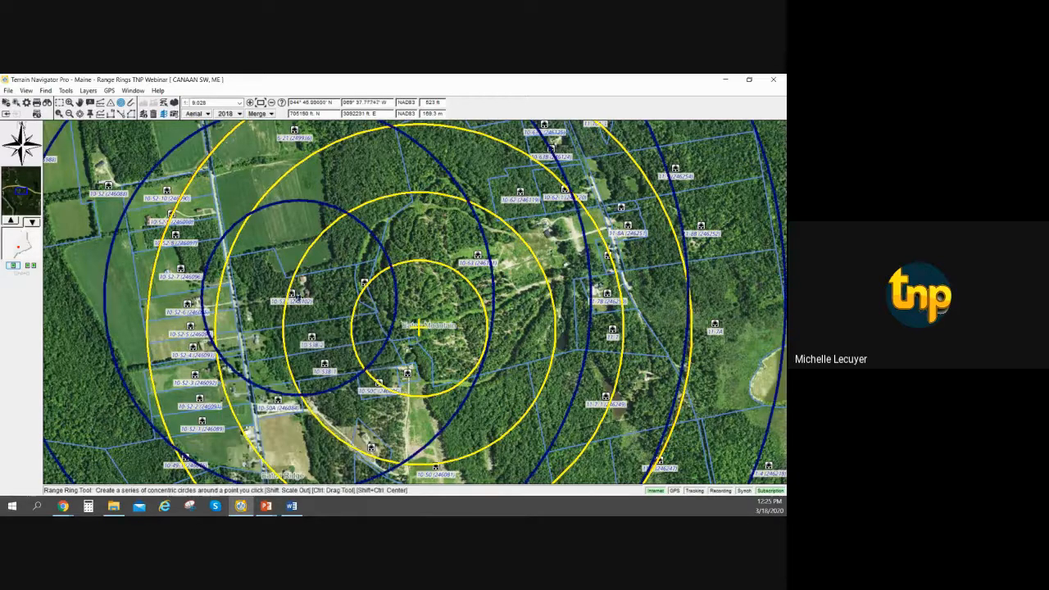
{"action": "right_click", "coordinate": [297, 296]}
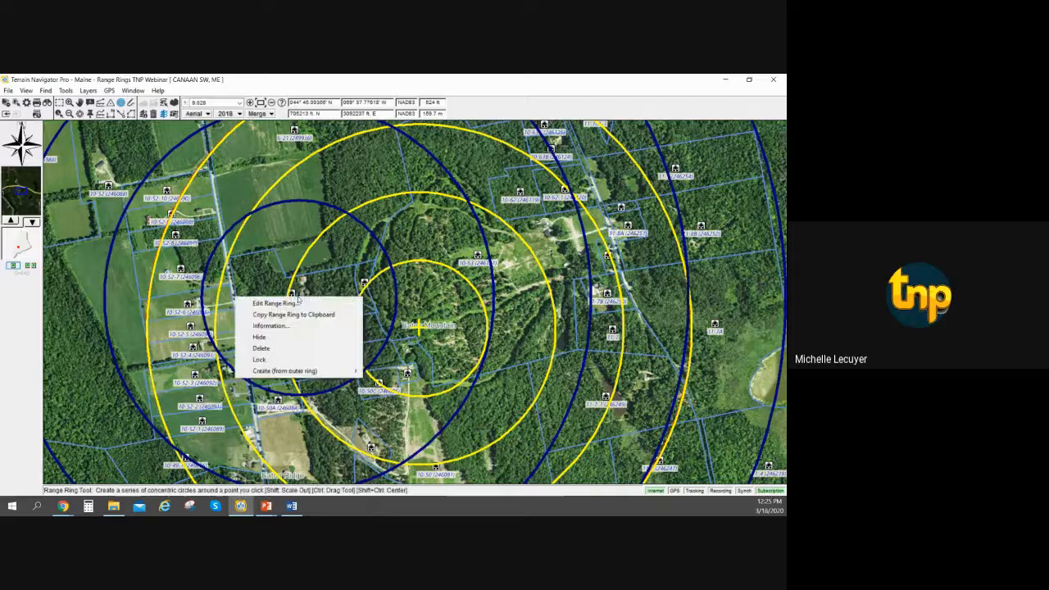
{"action": "left_click", "coordinate": [301, 349]}
{"action": "left_click", "coordinate": [422, 320]}
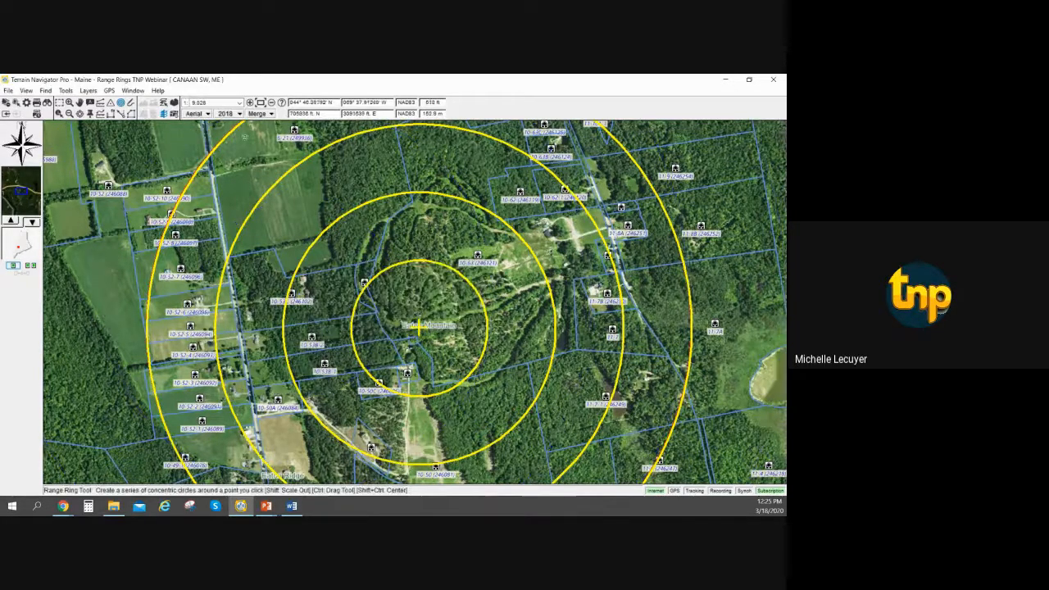
Switch to the map drag tool and view the parcel information for the parcel on the second range ring northwest of Eaton Mountain.
{"action": "left_click", "coordinate": [80, 102]}
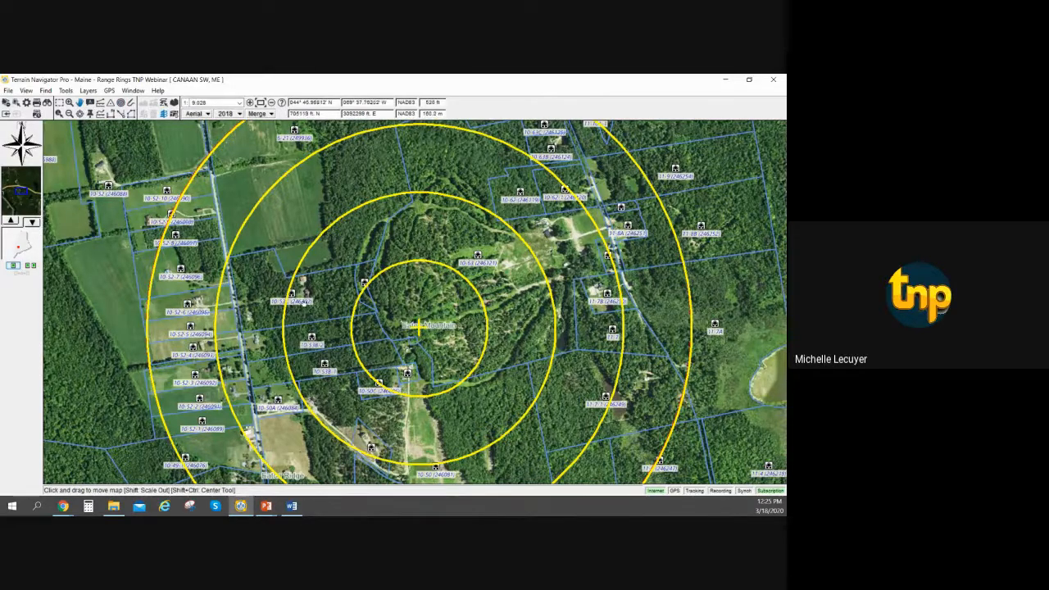
{"action": "right_click", "coordinate": [300, 300]}
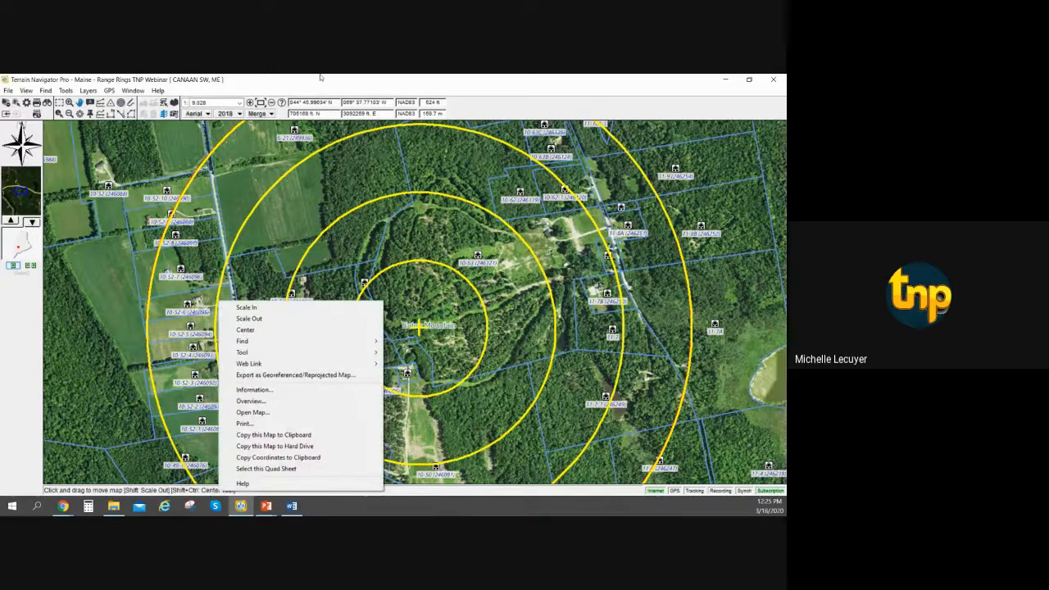
{"action": "left_click", "coordinate": [320, 77]}
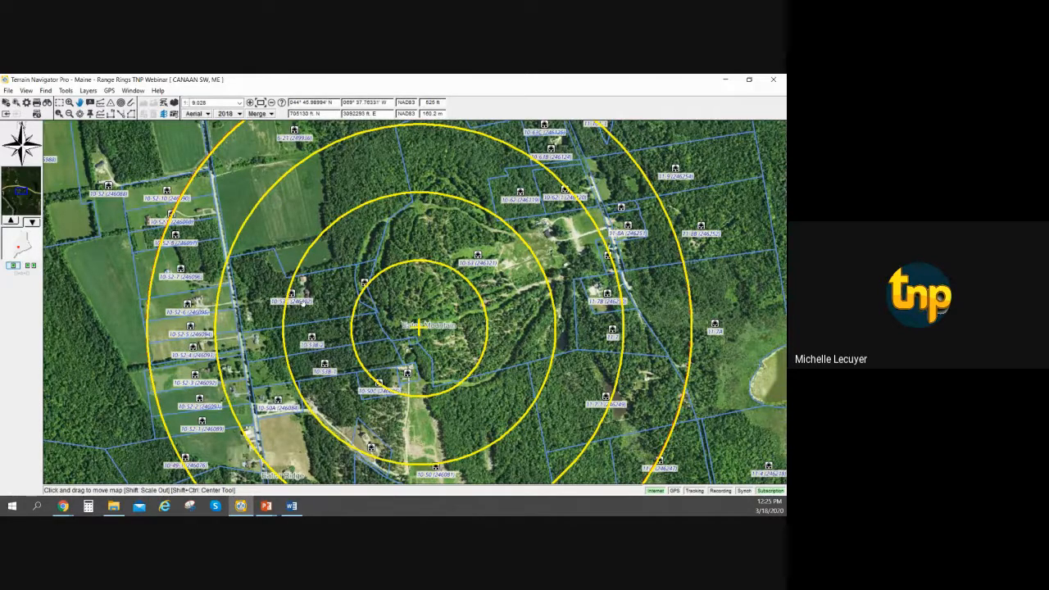
{"action": "scroll", "coordinate": [301, 301], "scroll_direction": "up", "scroll_amount": 1}
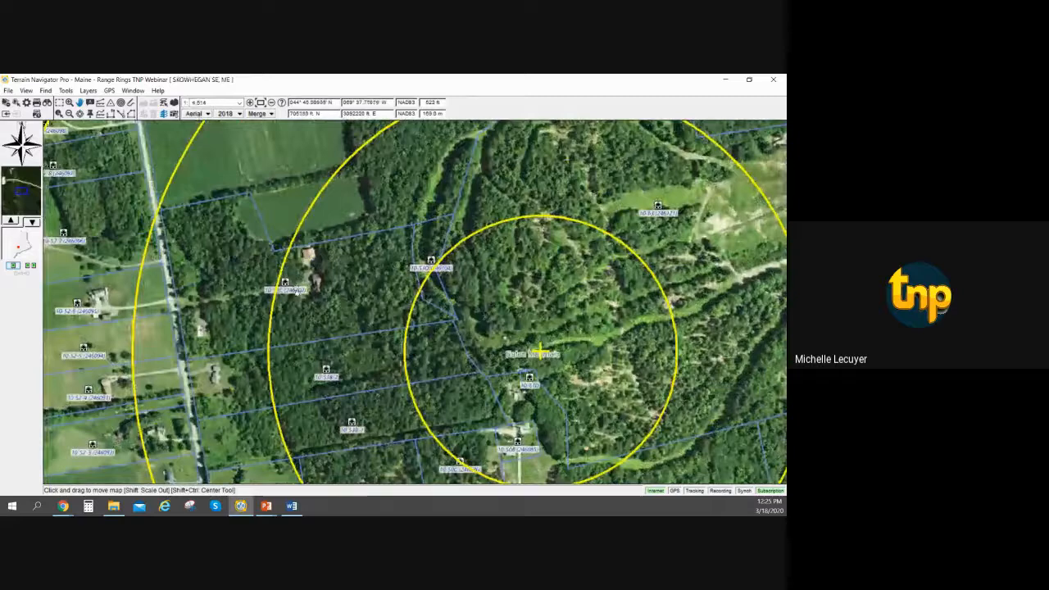
{"action": "right_click", "coordinate": [296, 290]}
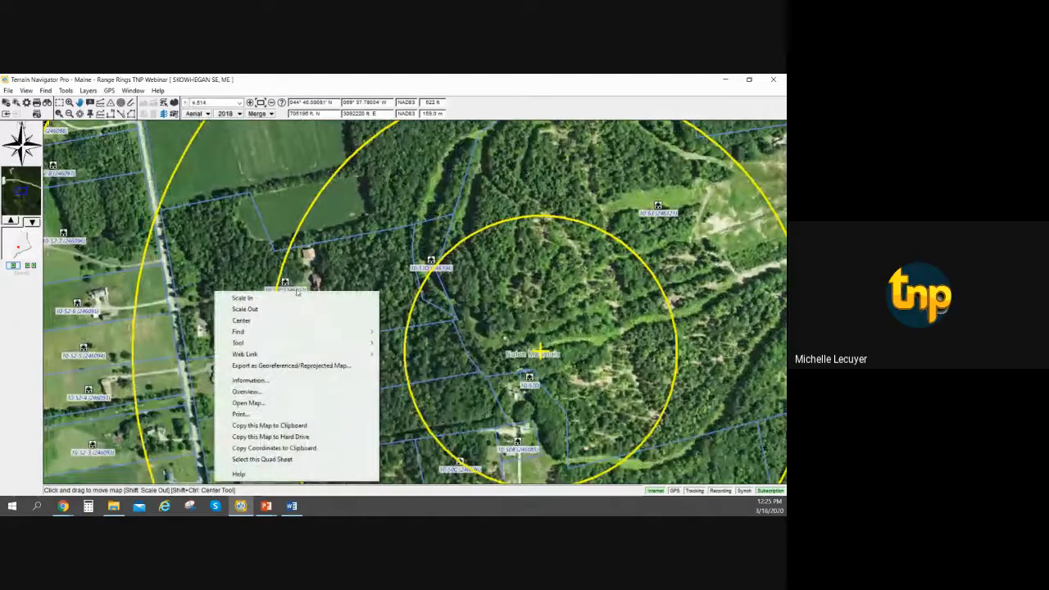
{"action": "left_click", "coordinate": [290, 286]}
{"action": "right_click", "coordinate": [287, 281]}
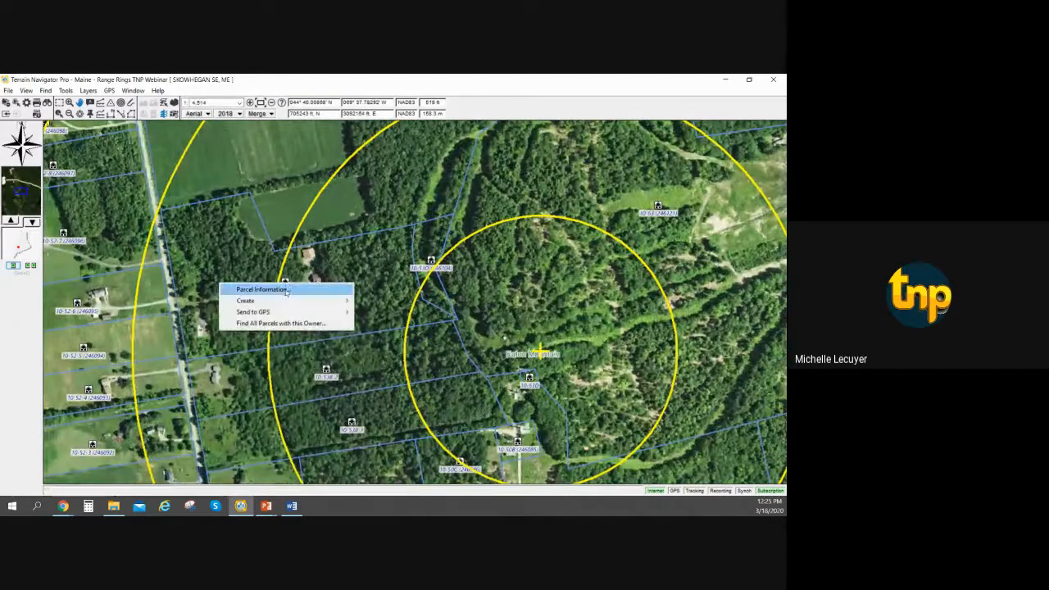
{"action": "left_click", "coordinate": [312, 289]}
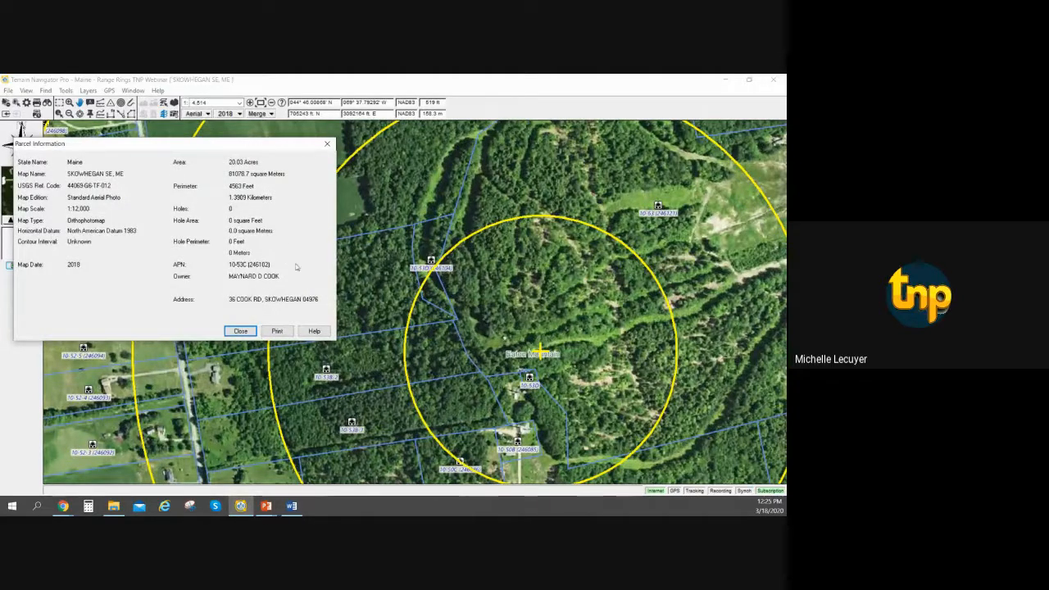
{"action": "left_click", "coordinate": [240, 331]}
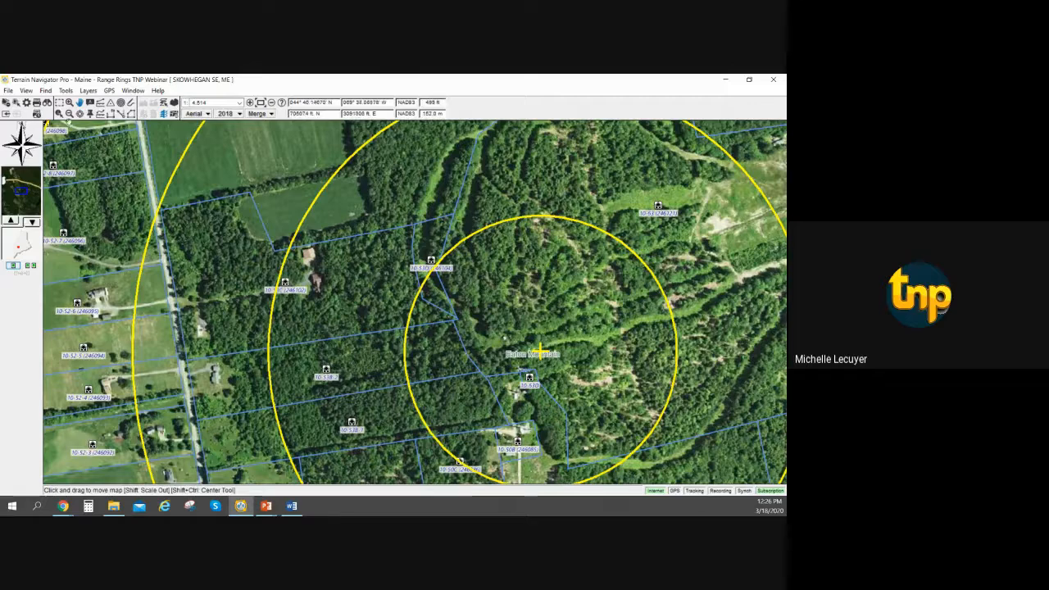
Set the parcel labels to show the Owner in the Parcels preferences.
{"action": "left_click", "coordinate": [8, 90]}
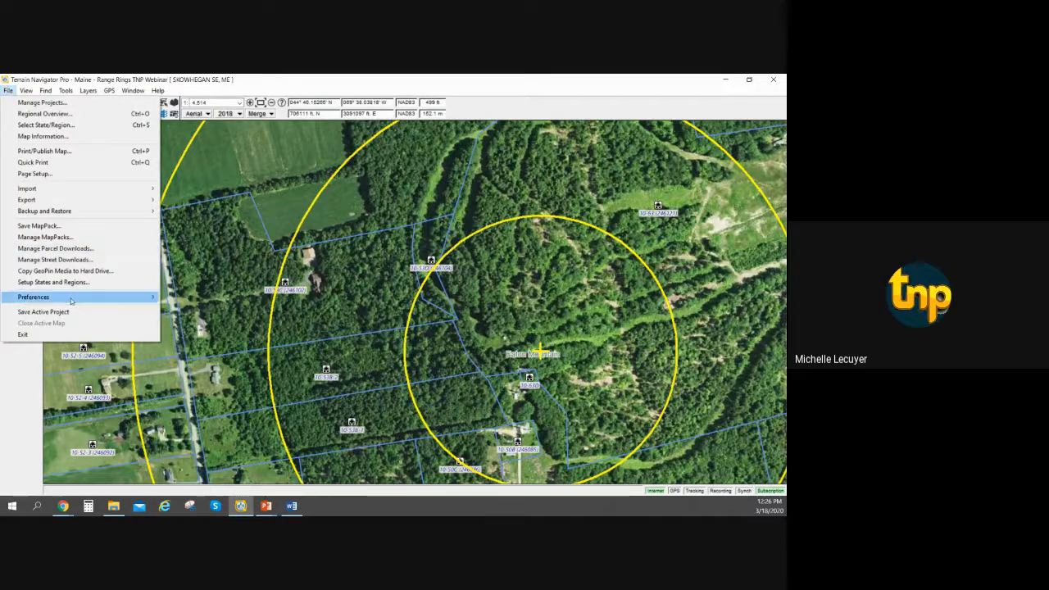
{"action": "mouse_move", "coordinate": [71, 300]}
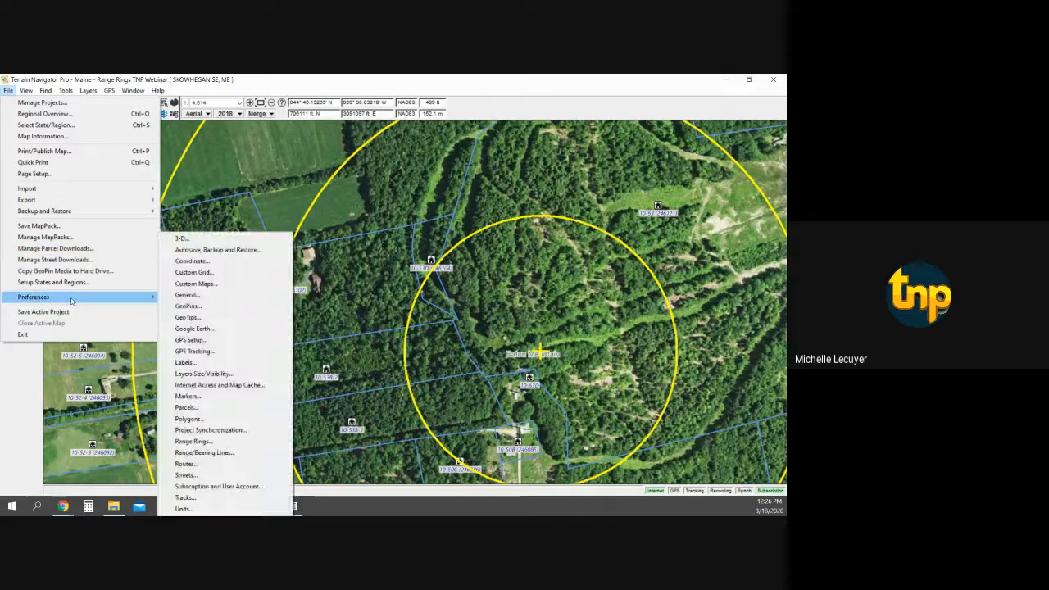
{"action": "left_click", "coordinate": [233, 412]}
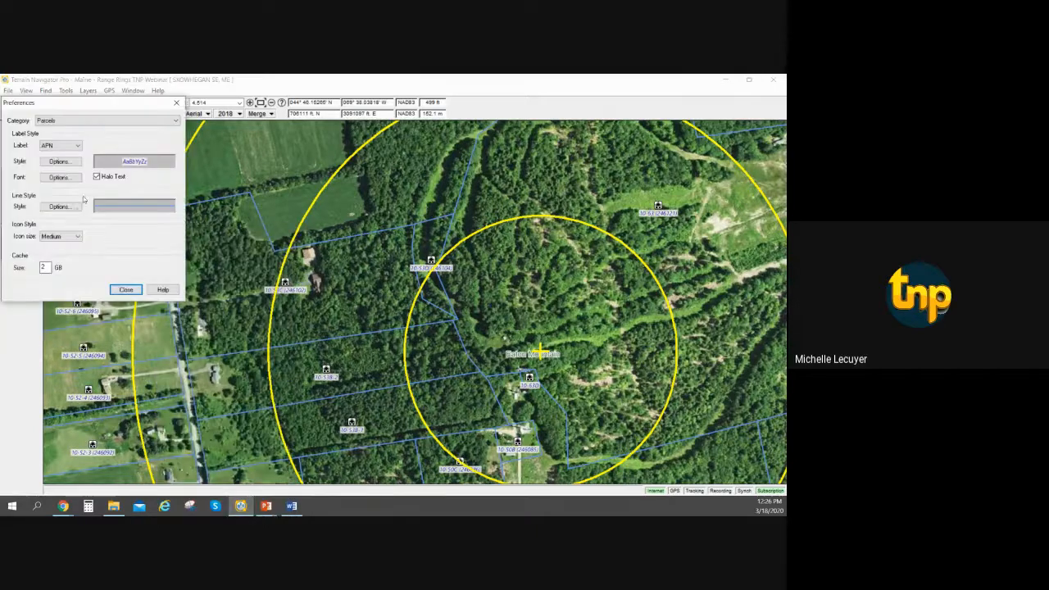
{"action": "left_click", "coordinate": [77, 146]}
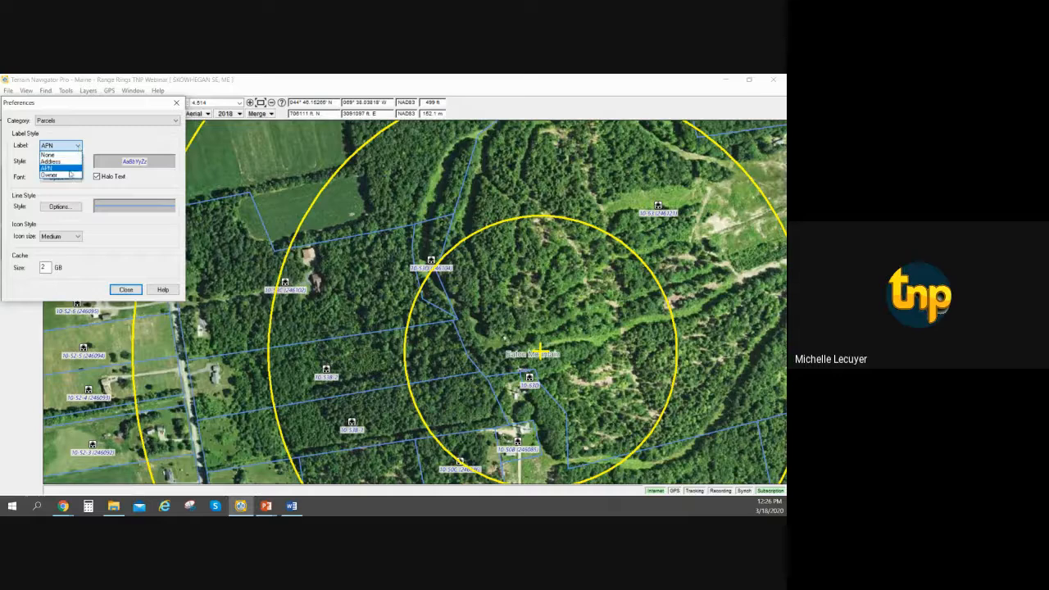
{"action": "left_click", "coordinate": [71, 173]}
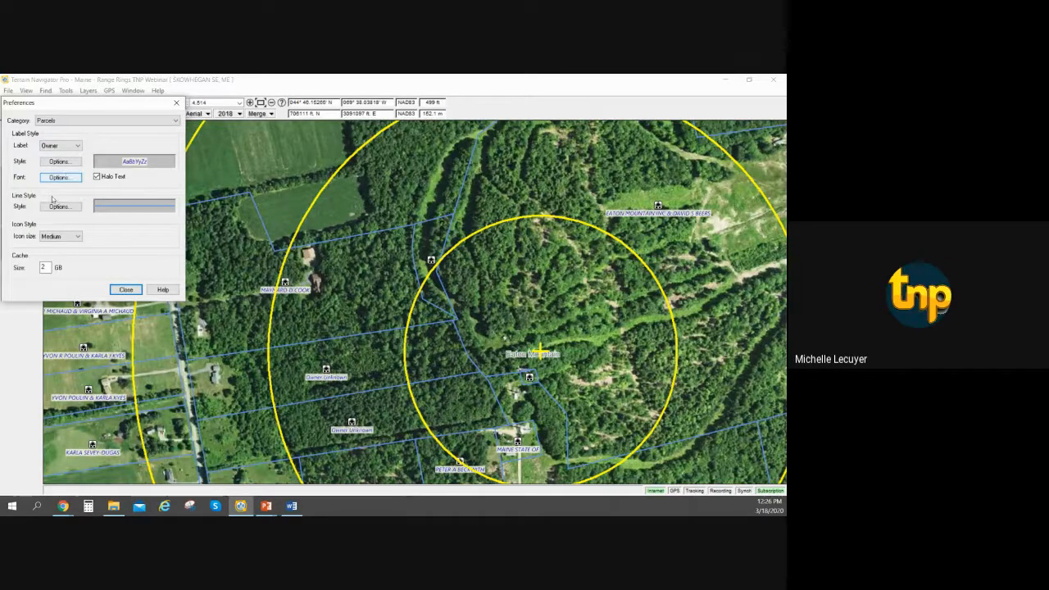
Try Address as the parcel label and switch the label back to Owner.
{"action": "left_click", "coordinate": [78, 146]}
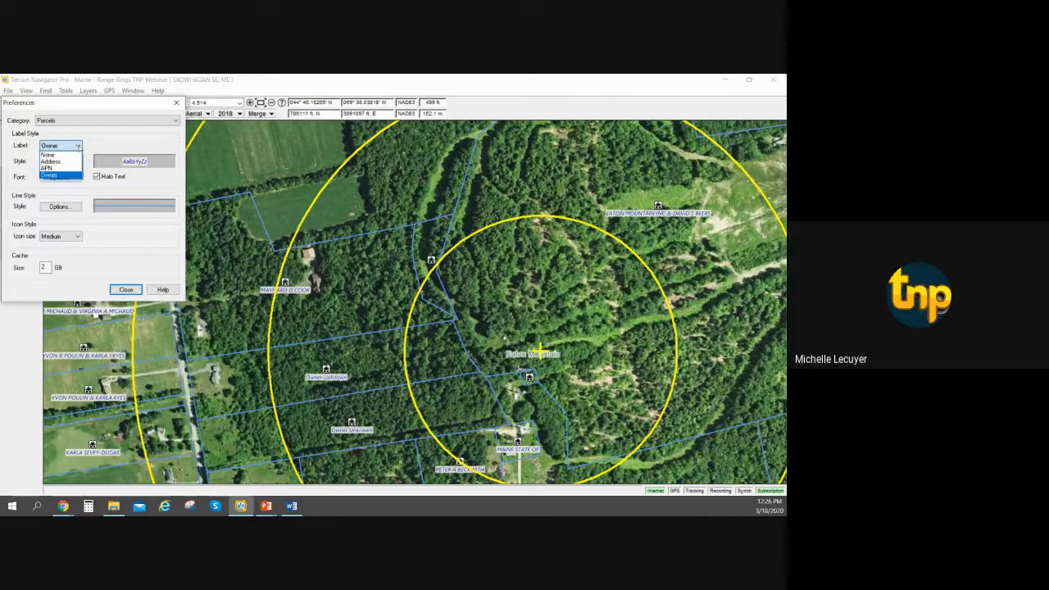
{"action": "left_click", "coordinate": [72, 161]}
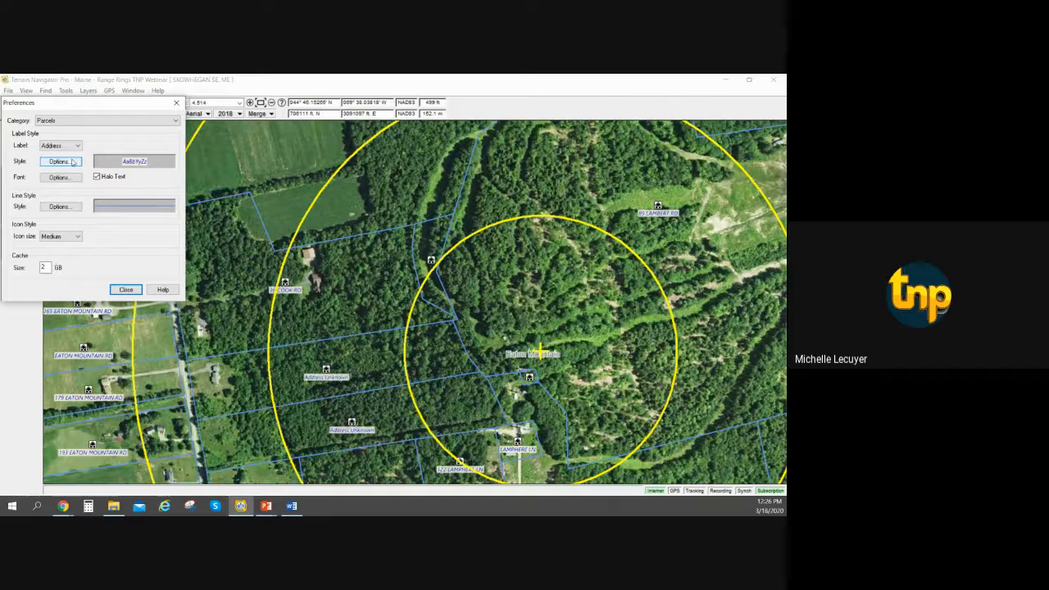
{"action": "left_click", "coordinate": [74, 145]}
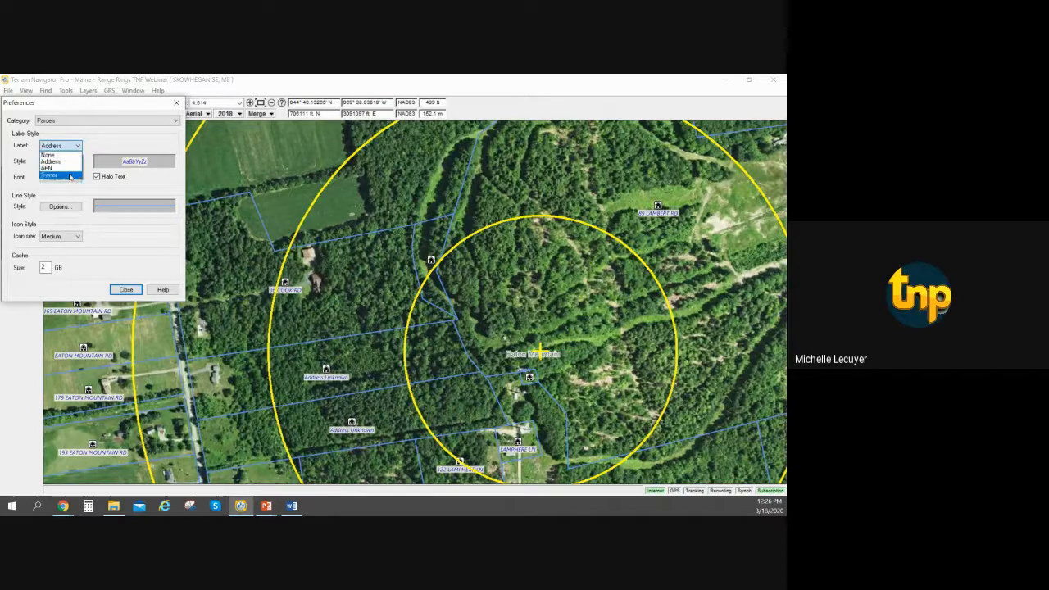
{"action": "left_click", "coordinate": [71, 176]}
Change the parcel boundary line color to Red in the line style options.
{"action": "left_click", "coordinate": [59, 206]}
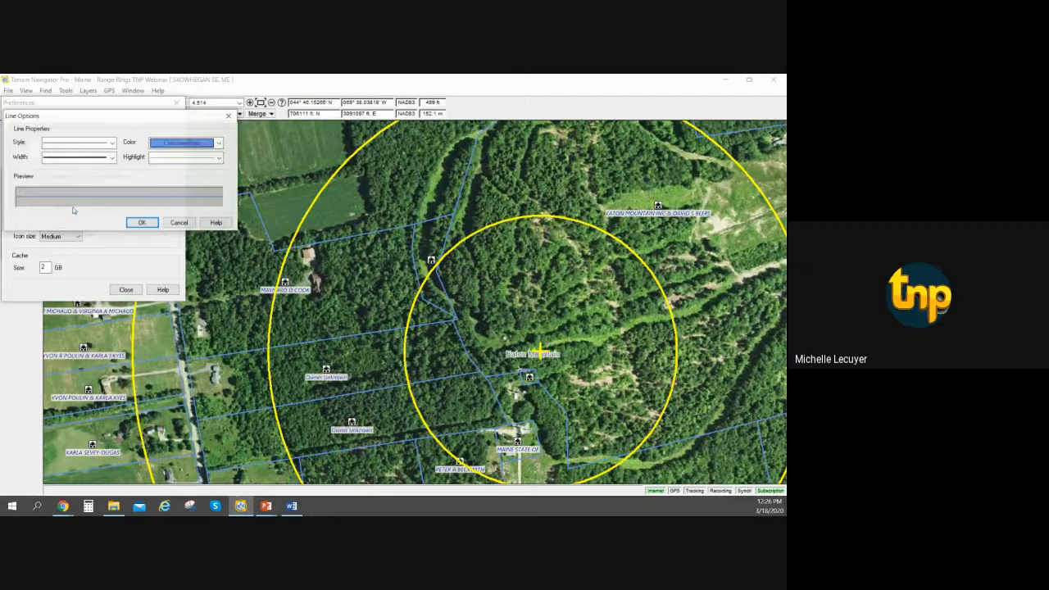
{"action": "left_click", "coordinate": [219, 143]}
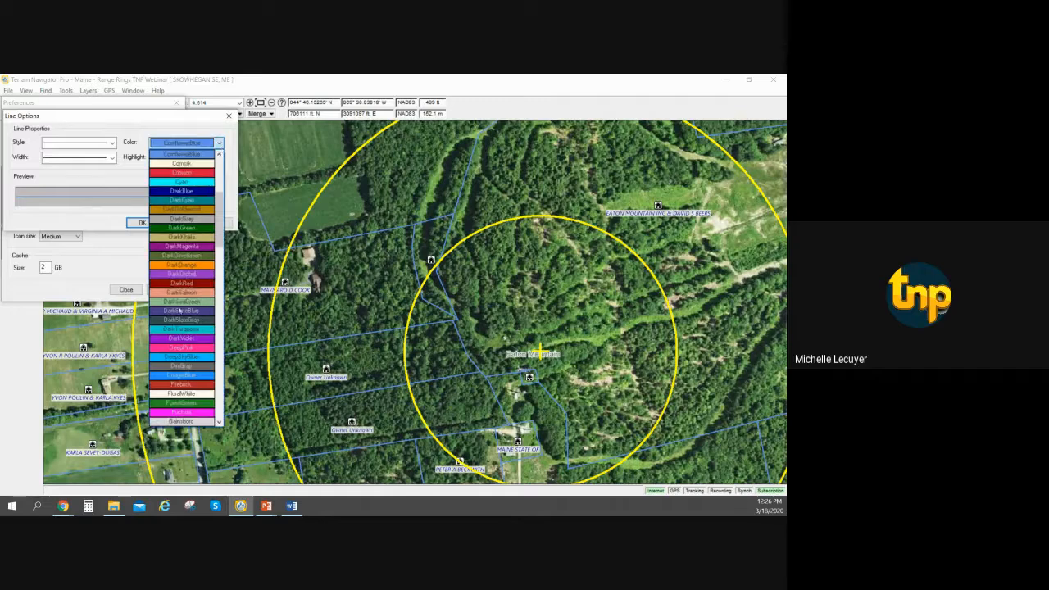
{"action": "scroll", "coordinate": [189, 319], "scroll_direction": "down", "scroll_amount": 5}
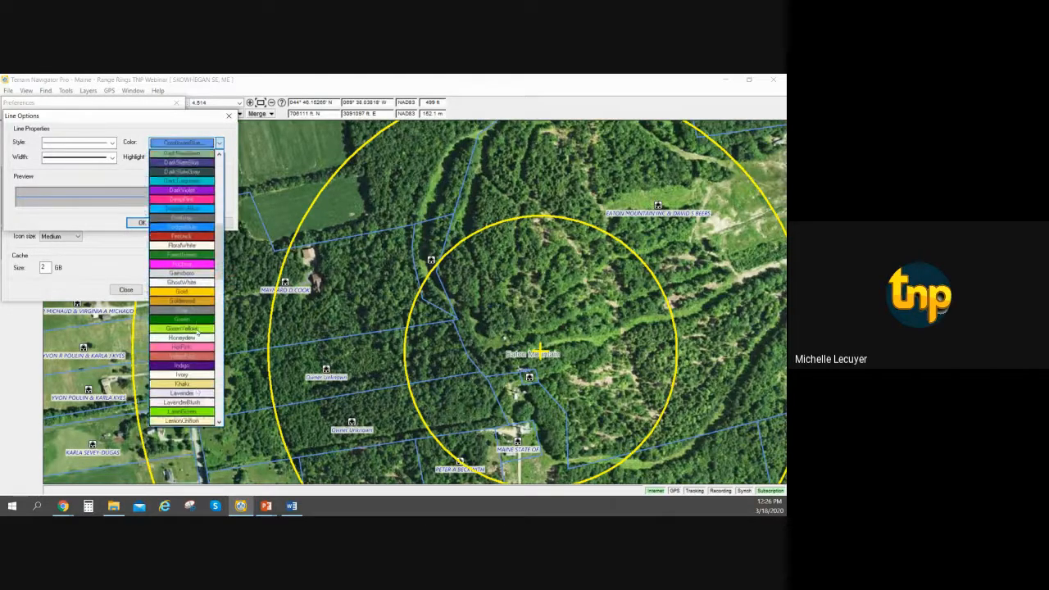
{"action": "scroll", "coordinate": [196, 330], "scroll_direction": "down", "scroll_amount": 15}
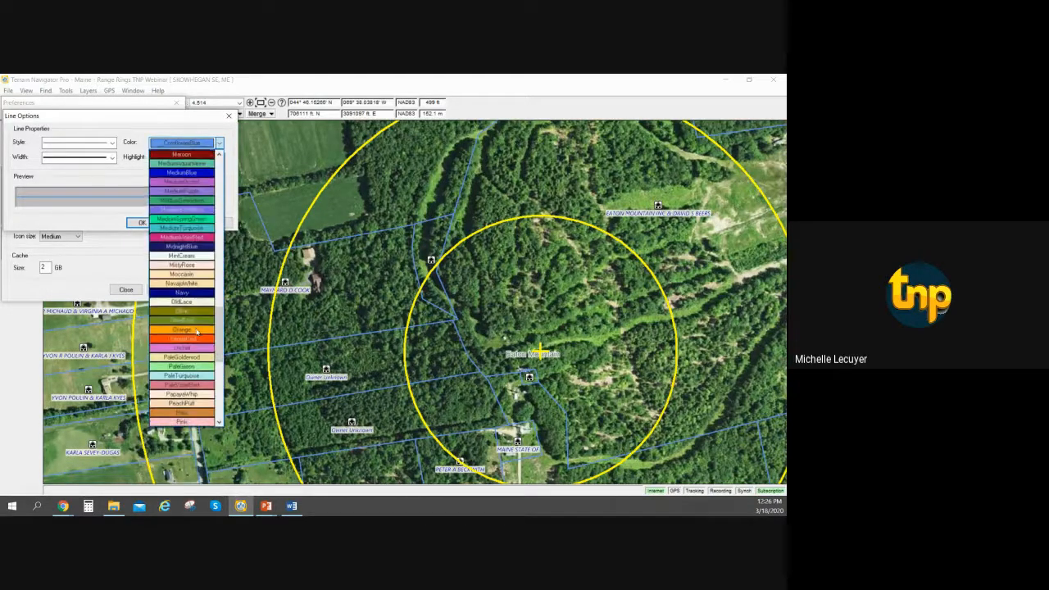
{"action": "scroll", "coordinate": [197, 331], "scroll_direction": "up", "scroll_amount": 8}
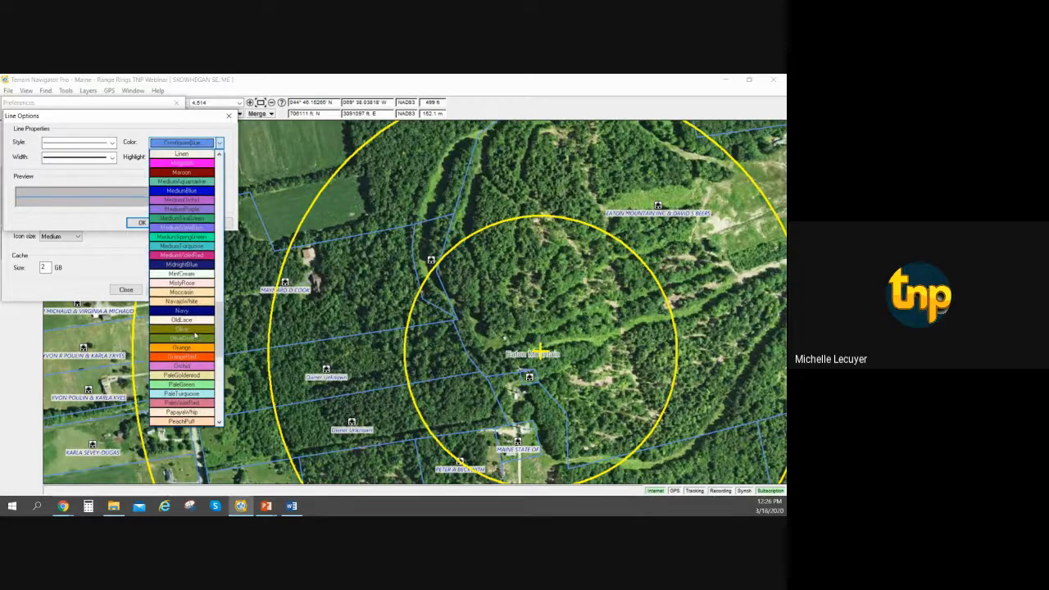
{"action": "scroll", "coordinate": [197, 332], "scroll_direction": "up", "scroll_amount": 20}
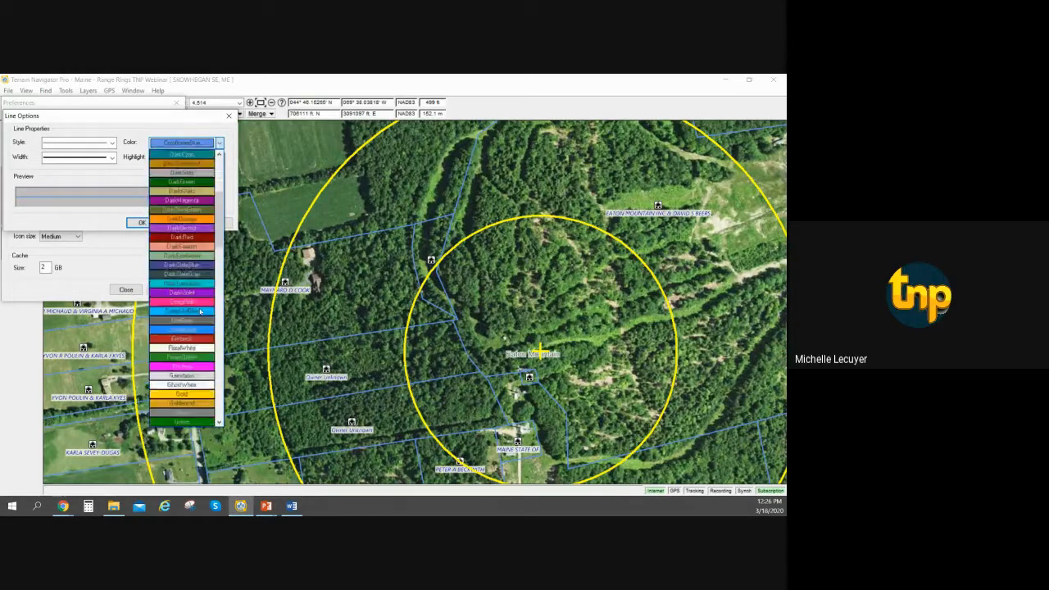
{"action": "scroll", "coordinate": [200, 311], "scroll_direction": "up", "scroll_amount": 5}
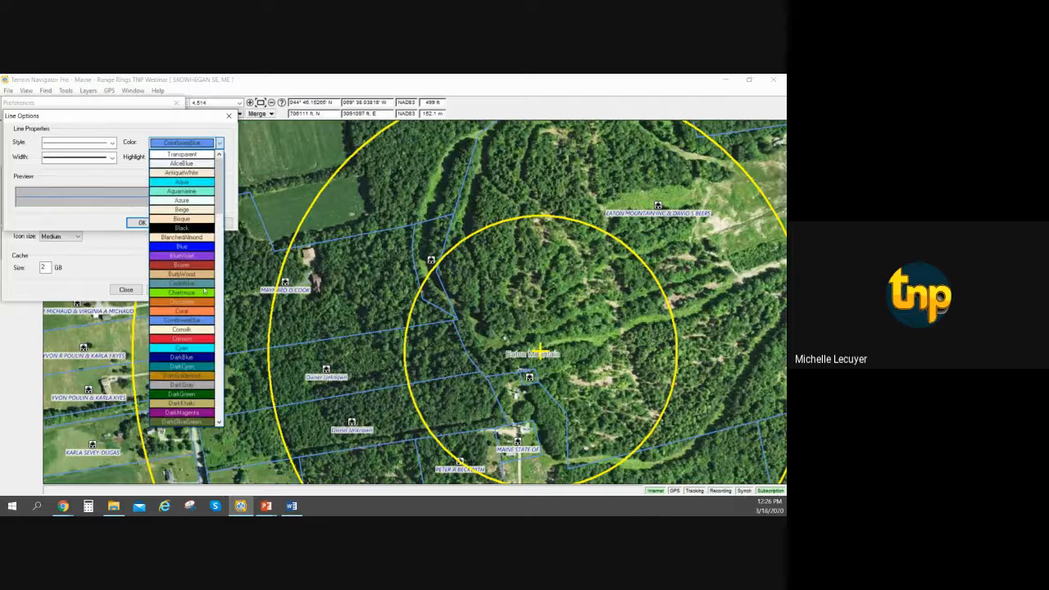
{"action": "scroll", "coordinate": [205, 292], "scroll_direction": "down", "scroll_amount": 10}
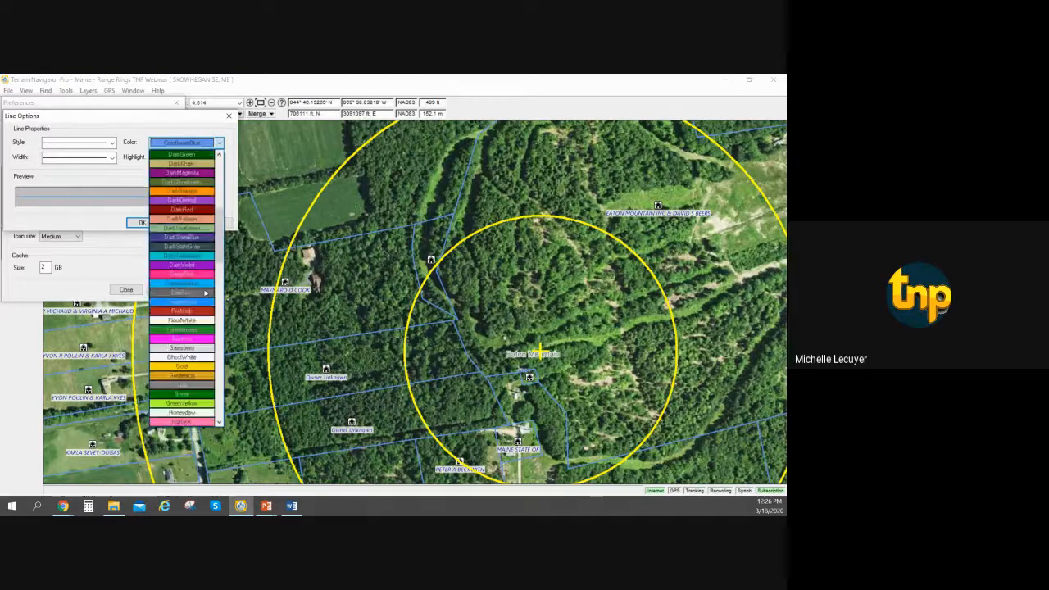
{"action": "scroll", "coordinate": [205, 292], "scroll_direction": "down", "scroll_amount": 8}
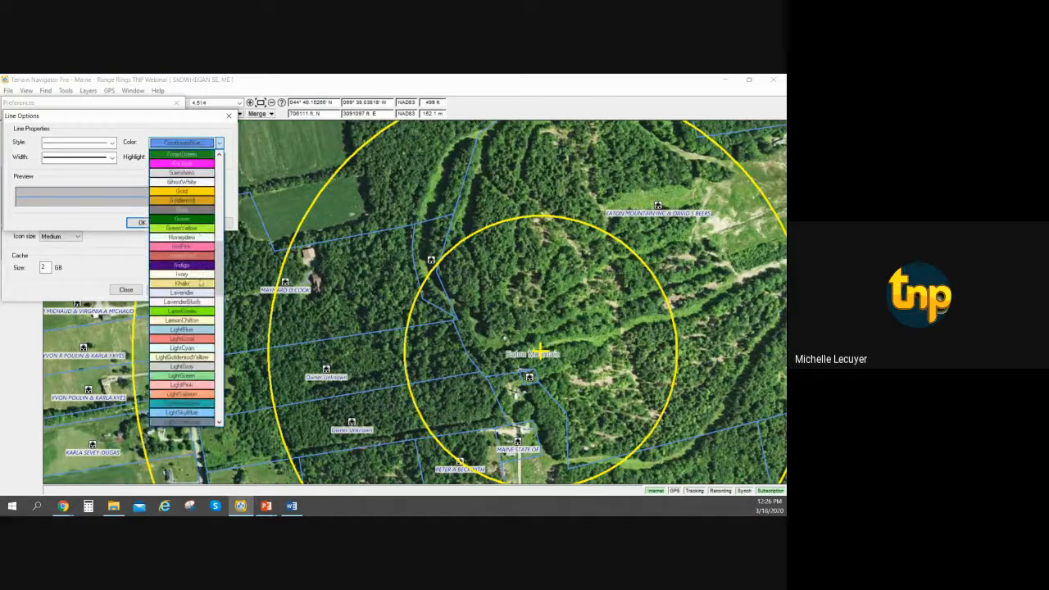
{"action": "scroll", "coordinate": [200, 282], "scroll_direction": "down", "scroll_amount": 6}
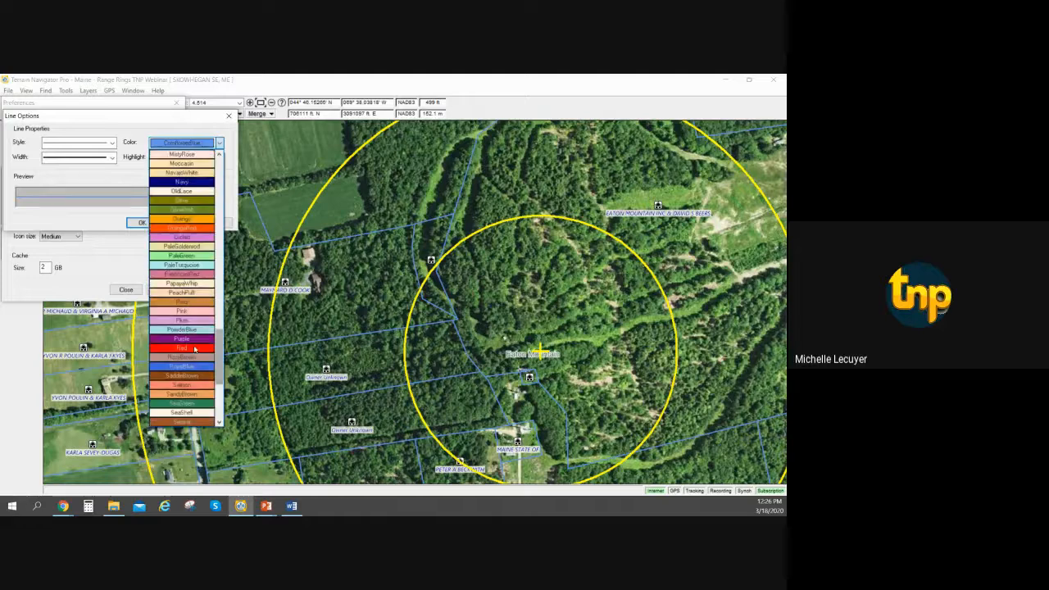
{"action": "left_click", "coordinate": [197, 351]}
{"action": "left_click", "coordinate": [132, 223]}
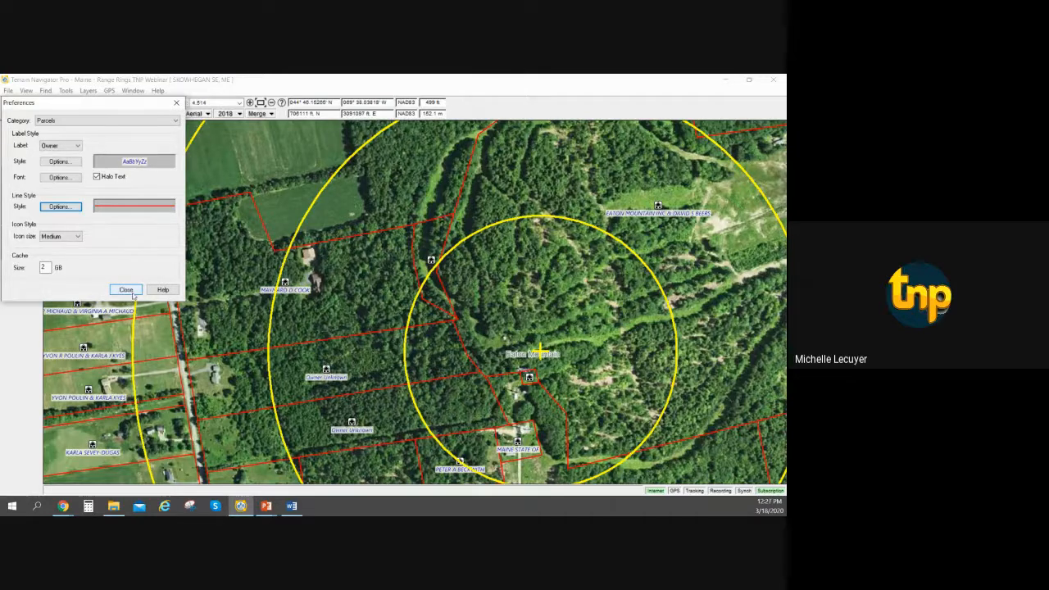
Close the Parcels preferences and bring the road intersection northwest of Eaton Mountain, beside the church parcel, into view.
{"action": "left_click", "coordinate": [125, 290]}
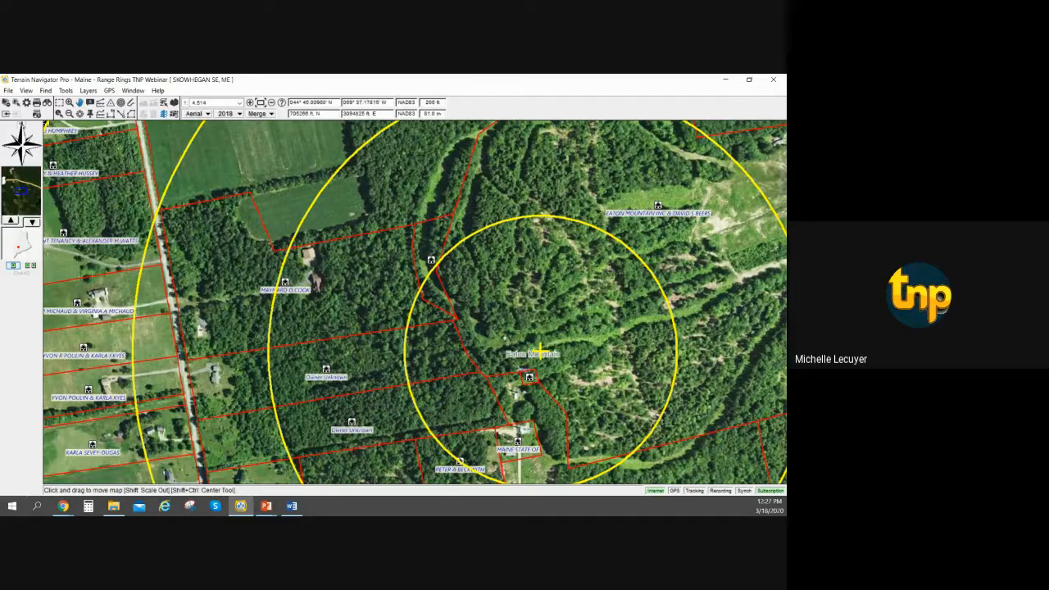
{"action": "left_click", "coordinate": [64, 506]}
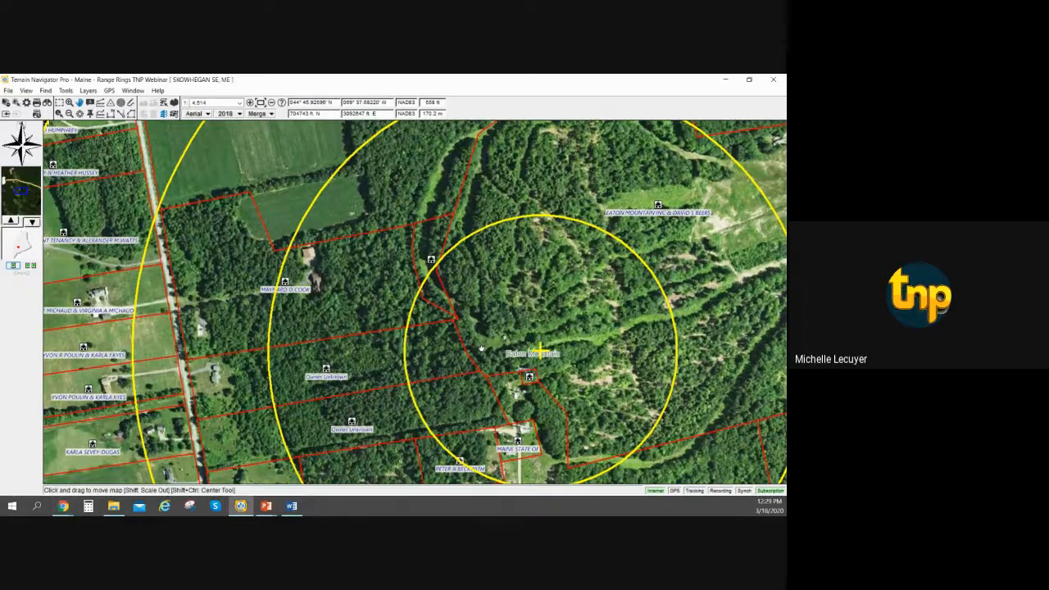
{"action": "left_click_drag", "start_coordinate": [481, 348], "coordinate": [593, 321]}
{"action": "left_click_drag", "start_coordinate": [352, 221], "coordinate": [558, 353]}
{"action": "left_click_drag", "start_coordinate": [502, 180], "coordinate": [577, 435]}
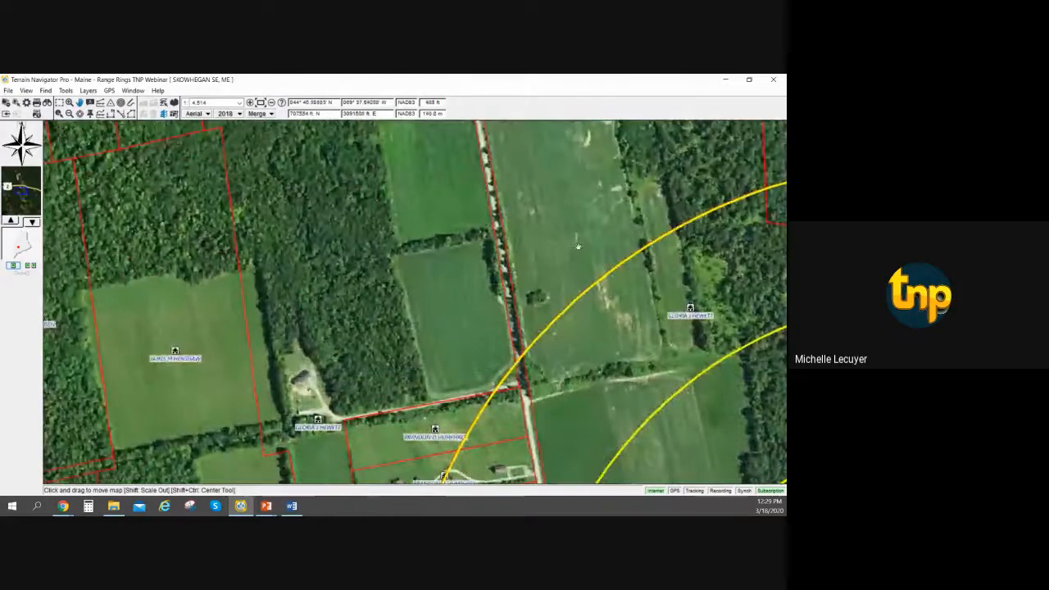
{"action": "left_click_drag", "start_coordinate": [563, 184], "coordinate": [641, 405]}
{"action": "left_click_drag", "start_coordinate": [591, 253], "coordinate": [396, 343]}
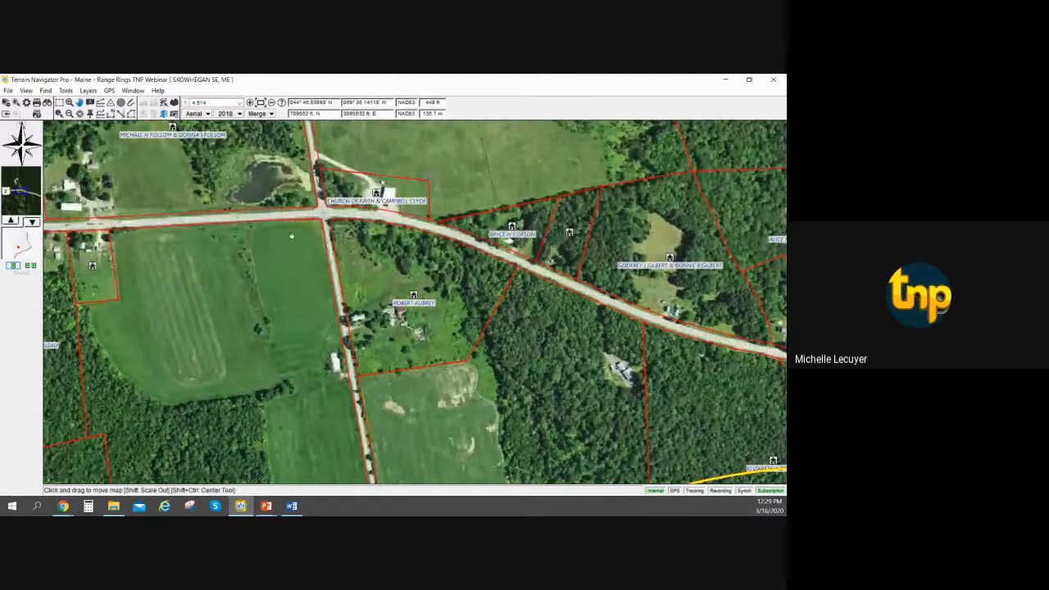
{"action": "left_click_drag", "start_coordinate": [208, 217], "coordinate": [204, 292]}
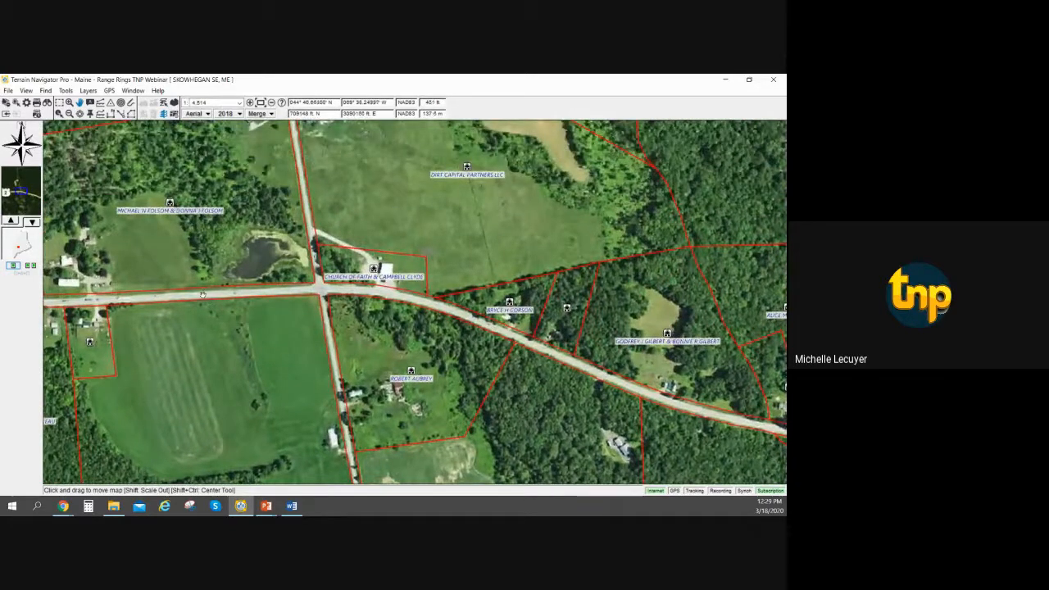
{"action": "right_click", "coordinate": [202, 294]}
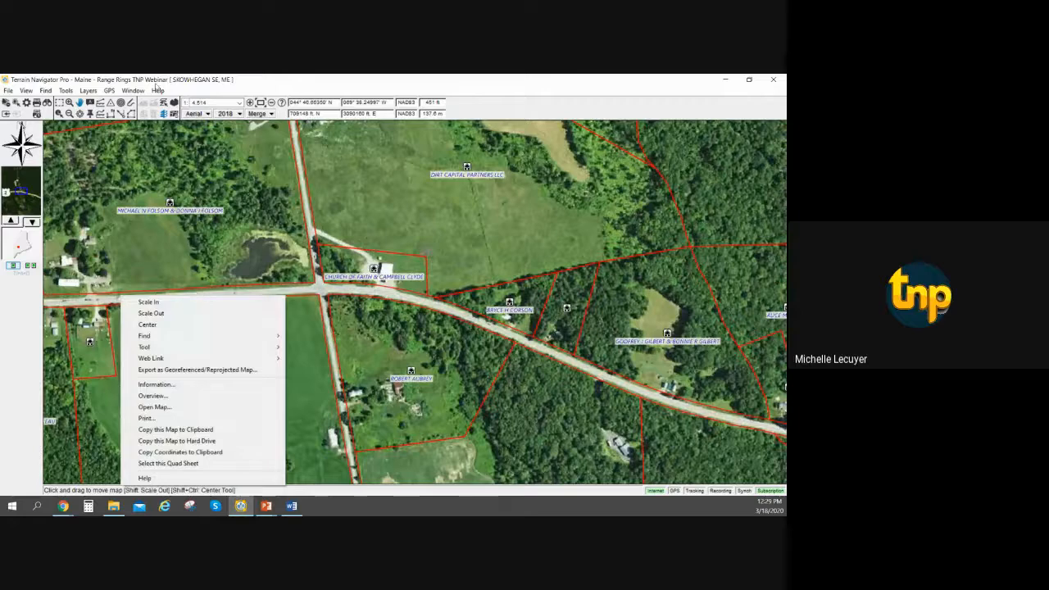
{"action": "key", "text": "alt+Tab"}
{"action": "key", "text": "Escape"}
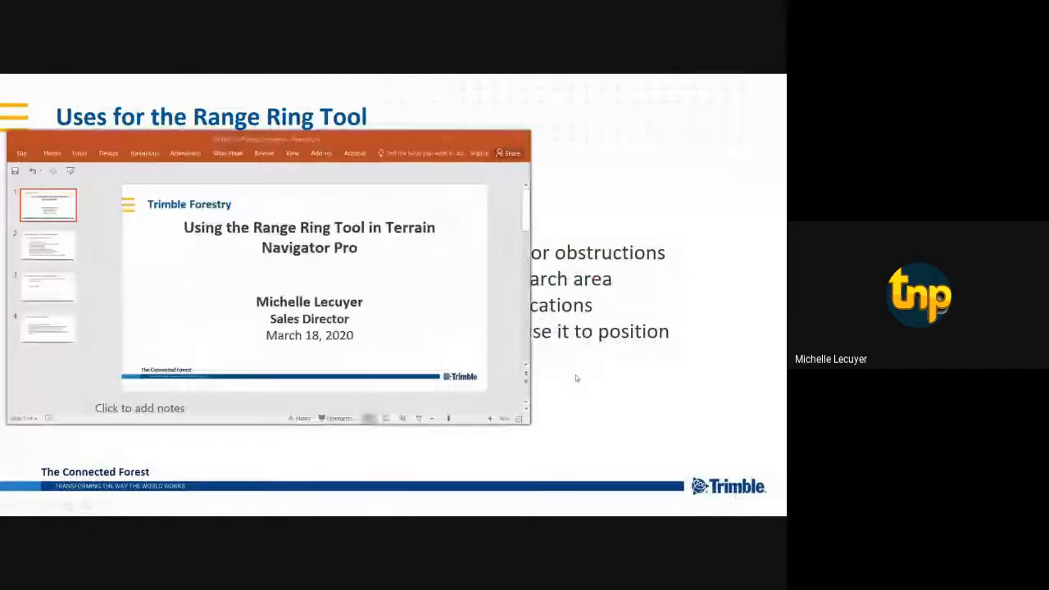
{"action": "key", "text": "alt+Tab"}
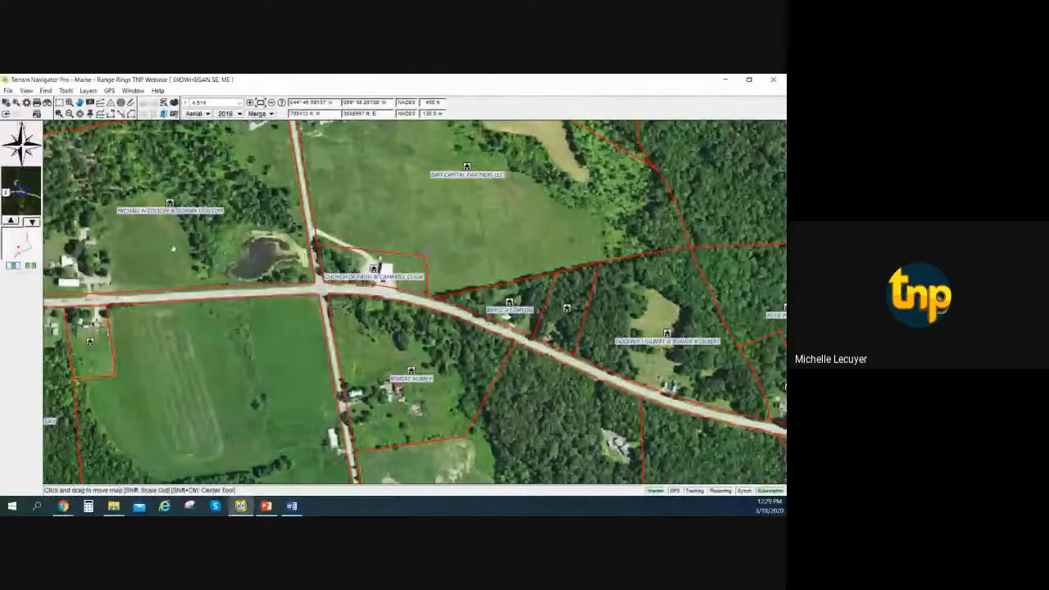
Place a range ring set on the road west of the intersection and delete it.
{"action": "left_click", "coordinate": [121, 102]}
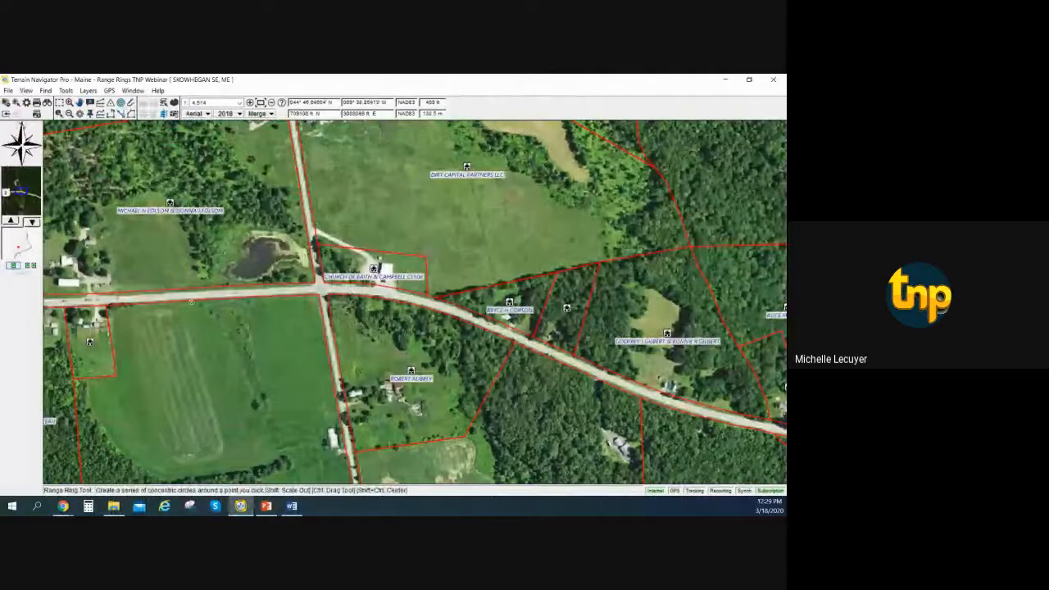
{"action": "left_click", "coordinate": [196, 295]}
{"action": "right_click", "coordinate": [197, 295]}
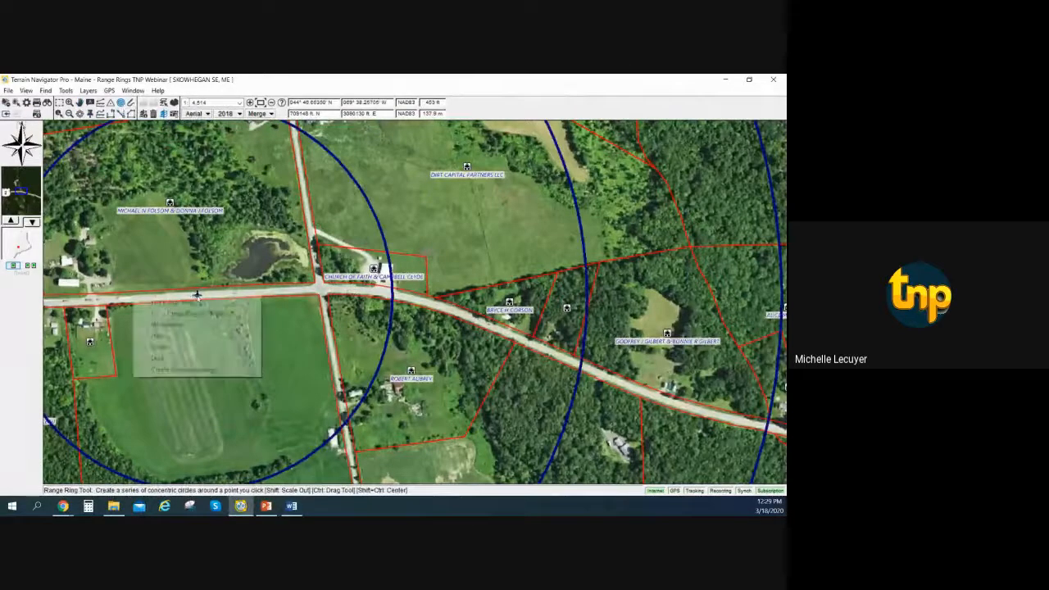
{"action": "left_click", "coordinate": [164, 347]}
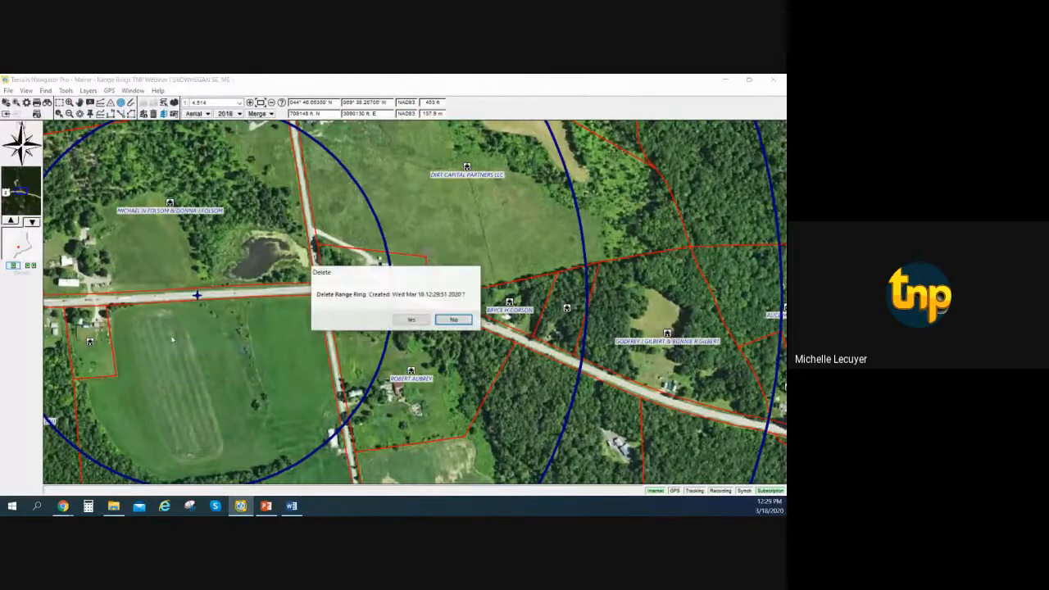
{"action": "left_click", "coordinate": [411, 320]}
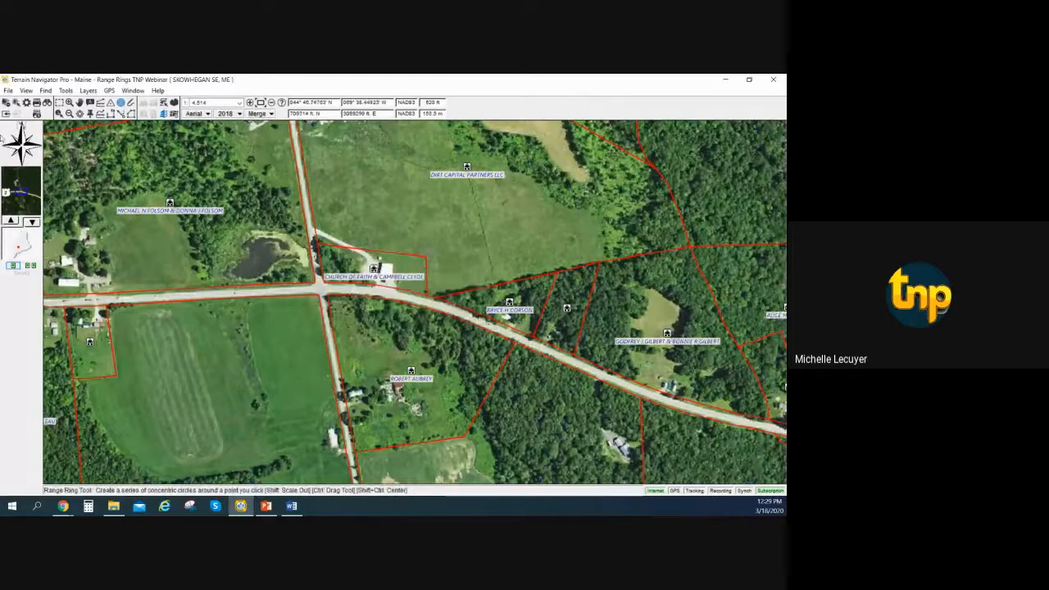
Set the range ring defaults to 1 ring drawn every 50 feet from the center.
{"action": "left_click", "coordinate": [27, 104]}
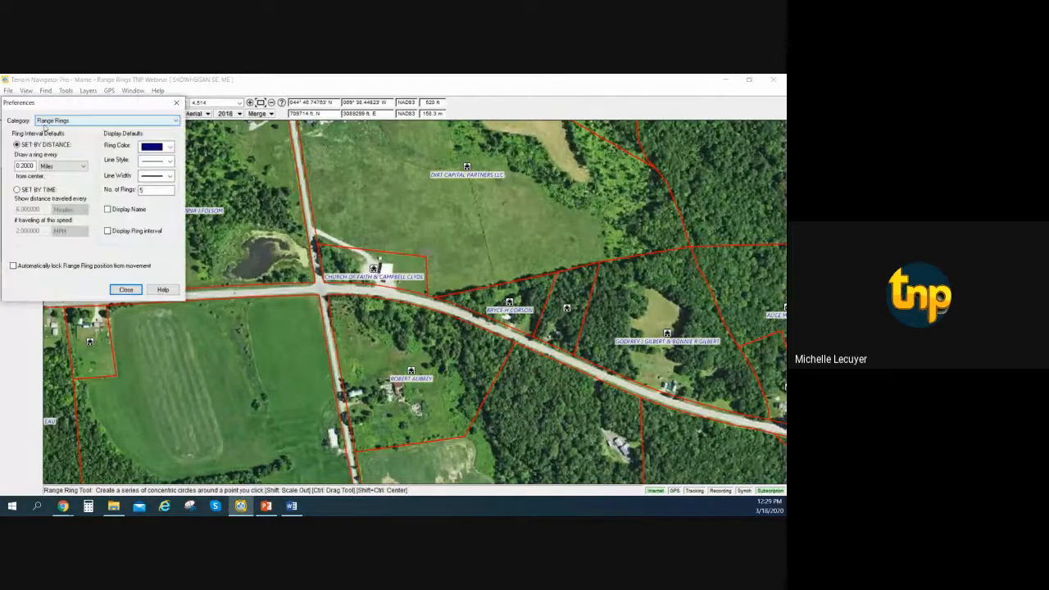
{"action": "left_click", "coordinate": [34, 165]}
{"action": "left_click_drag", "start_coordinate": [35, 166], "coordinate": [11, 167]}
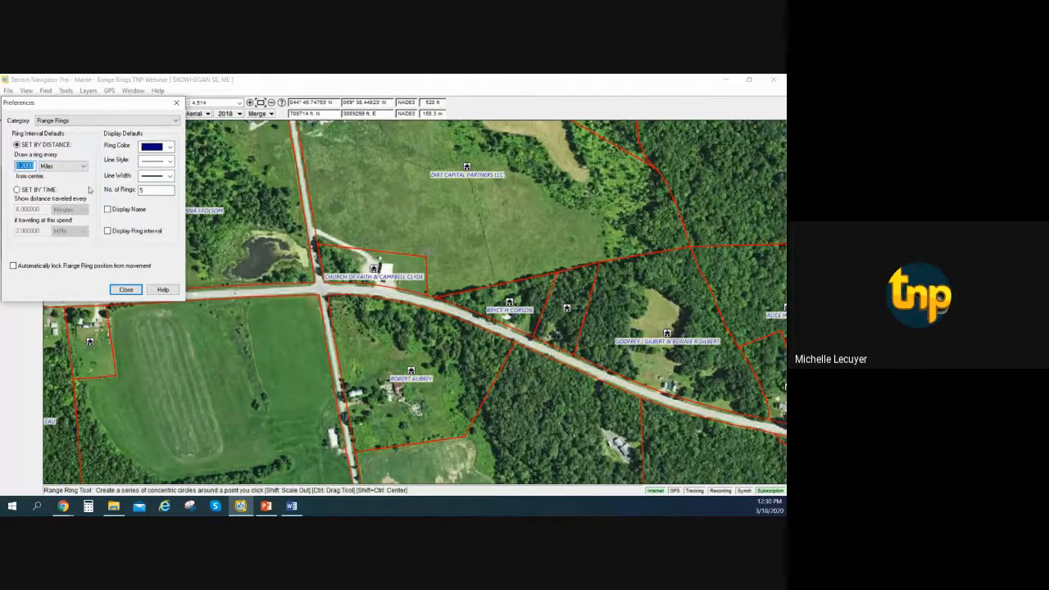
{"action": "type", "text": "50"}
{"action": "left_click", "coordinate": [62, 166]}
{"action": "left_click", "coordinate": [46, 168]}
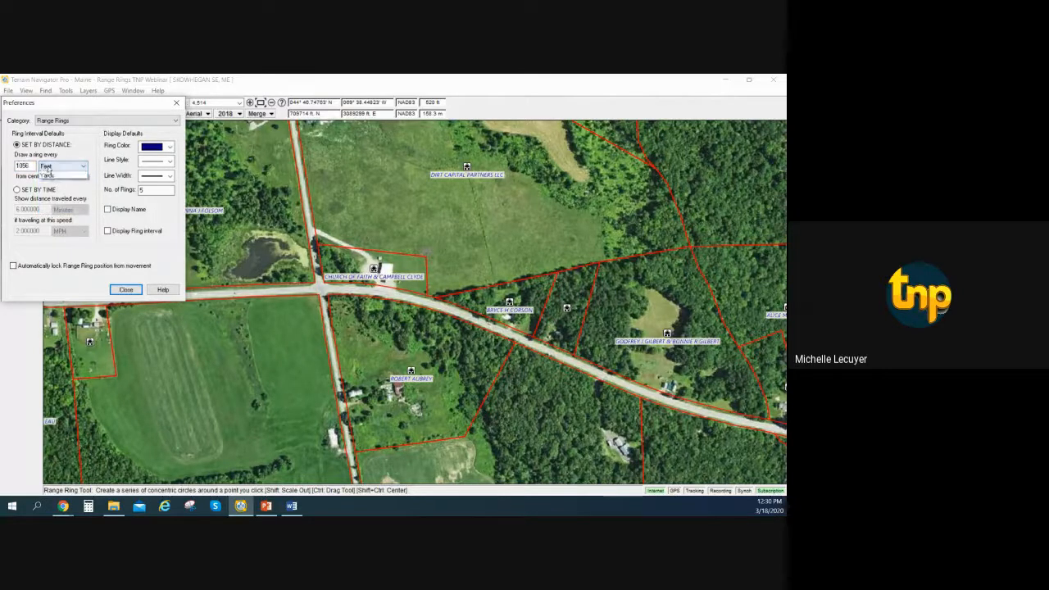
{"action": "left_click", "coordinate": [48, 175]}
{"action": "double_click", "coordinate": [32, 166]}
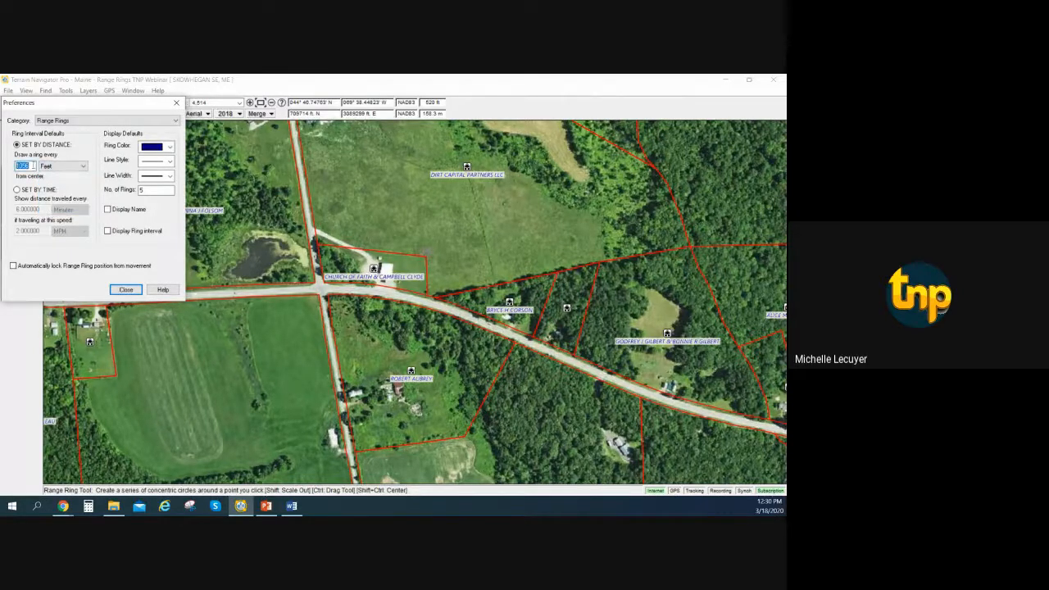
{"action": "type", "text": "50"}
{"action": "left_click", "coordinate": [153, 187]}
{"action": "type", "text": "1"}
{"action": "left_click", "coordinate": [125, 289]}
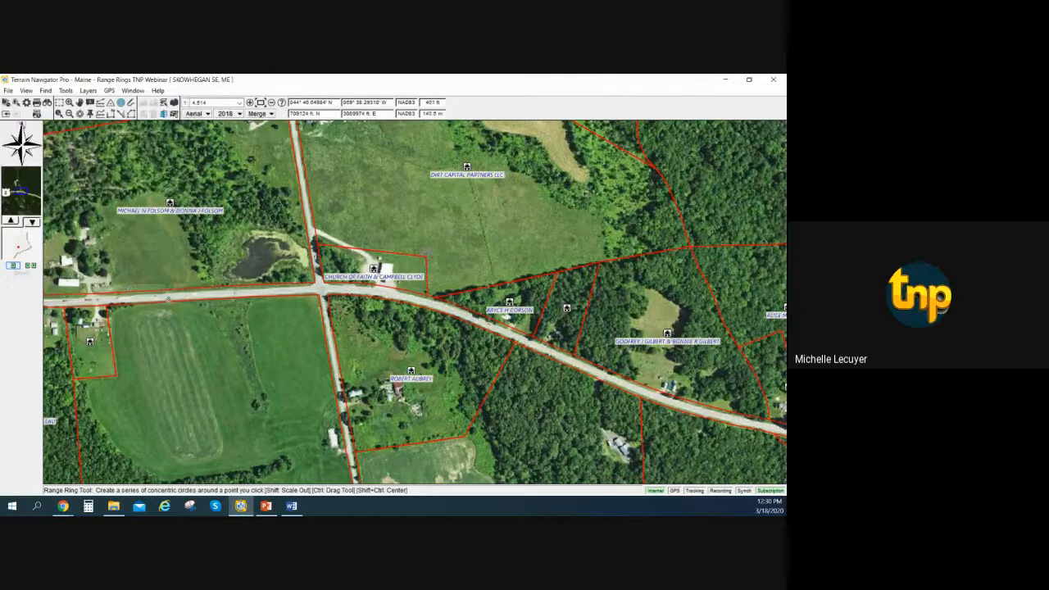
Place five range rings in a row along the road west of the intersection.
{"action": "left_click", "coordinate": [171, 295]}
{"action": "left_click", "coordinate": [183, 295]}
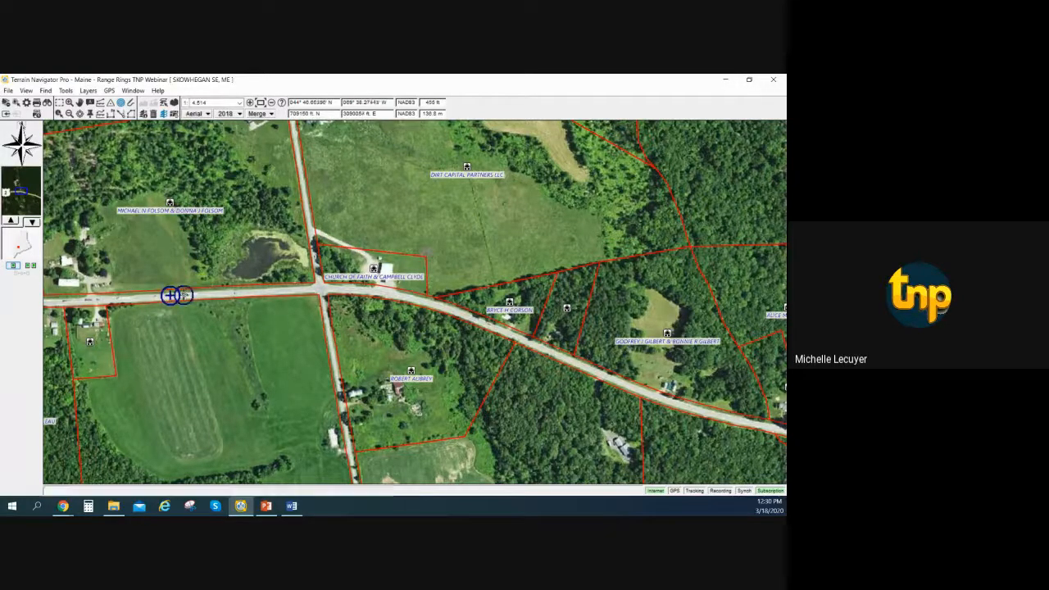
{"action": "left_click", "coordinate": [197, 295]}
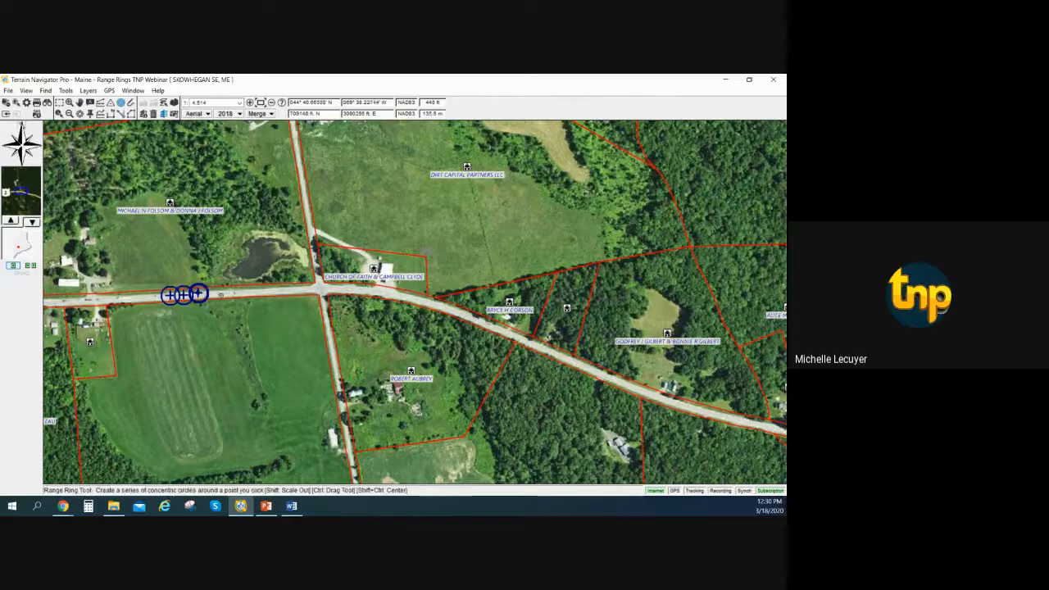
{"action": "left_click", "coordinate": [220, 295]}
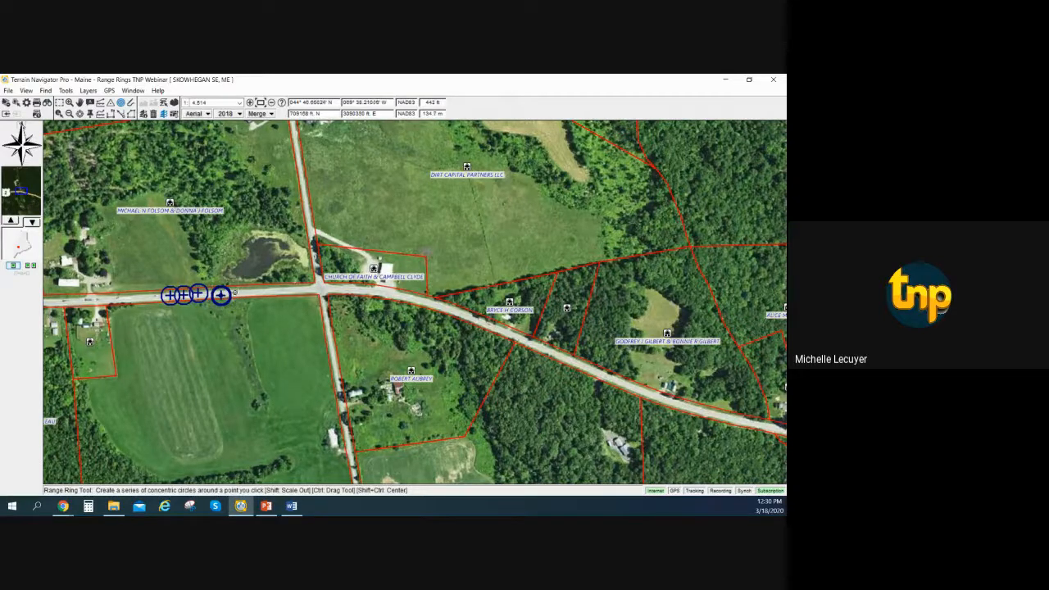
{"action": "left_click", "coordinate": [233, 291]}
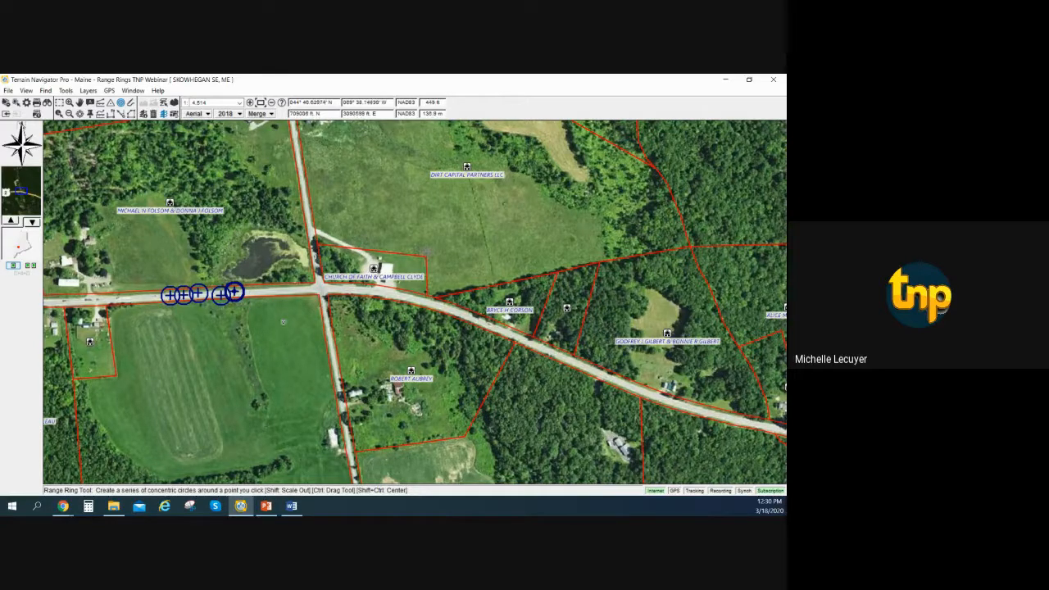
Start a route east of the small range rings and place six waypoints eastward along the road past the intersection.
{"action": "left_click", "coordinate": [130, 114]}
{"action": "left_click", "coordinate": [275, 292]}
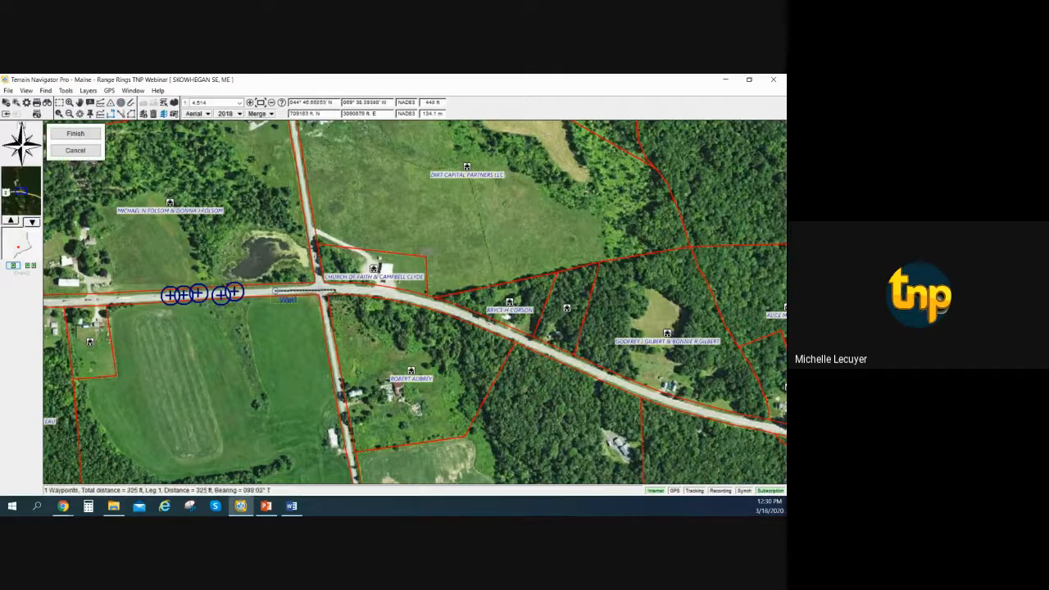
{"action": "left_click", "coordinate": [333, 289]}
{"action": "left_click", "coordinate": [377, 292]}
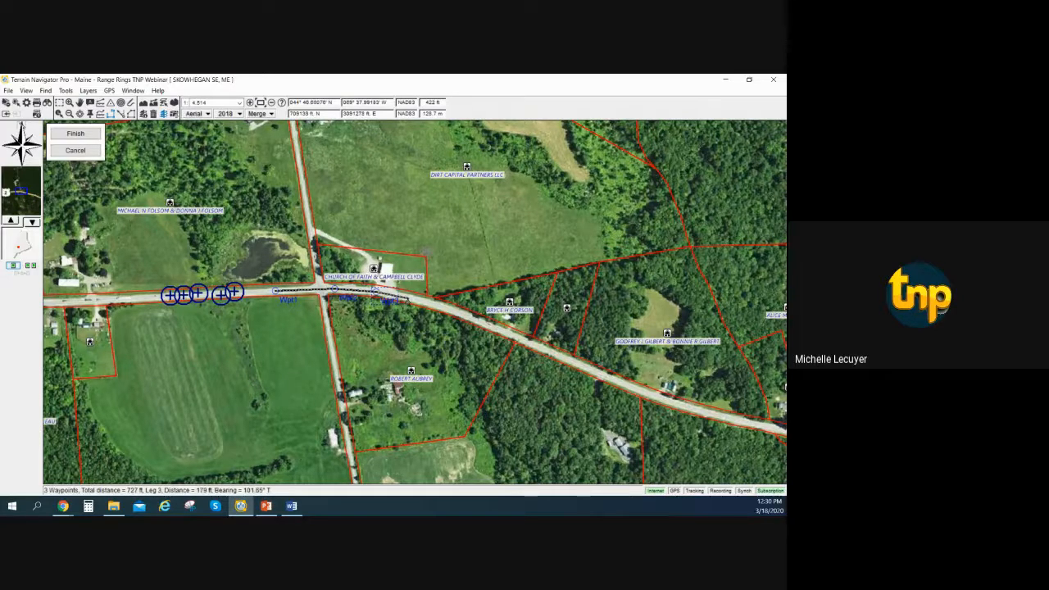
{"action": "left_click", "coordinate": [408, 297]}
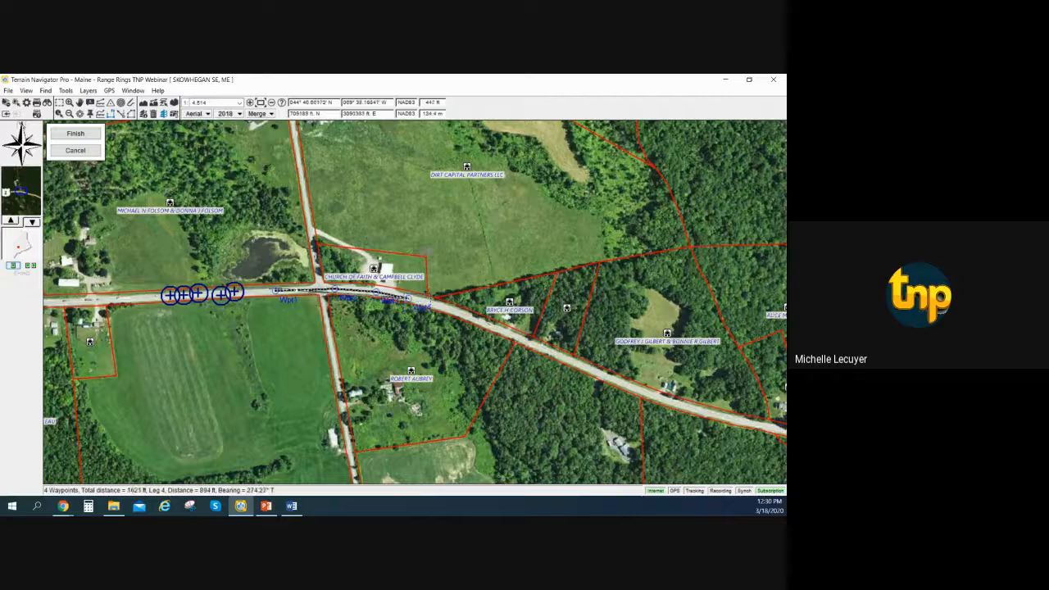
{"action": "left_click", "coordinate": [507, 336]}
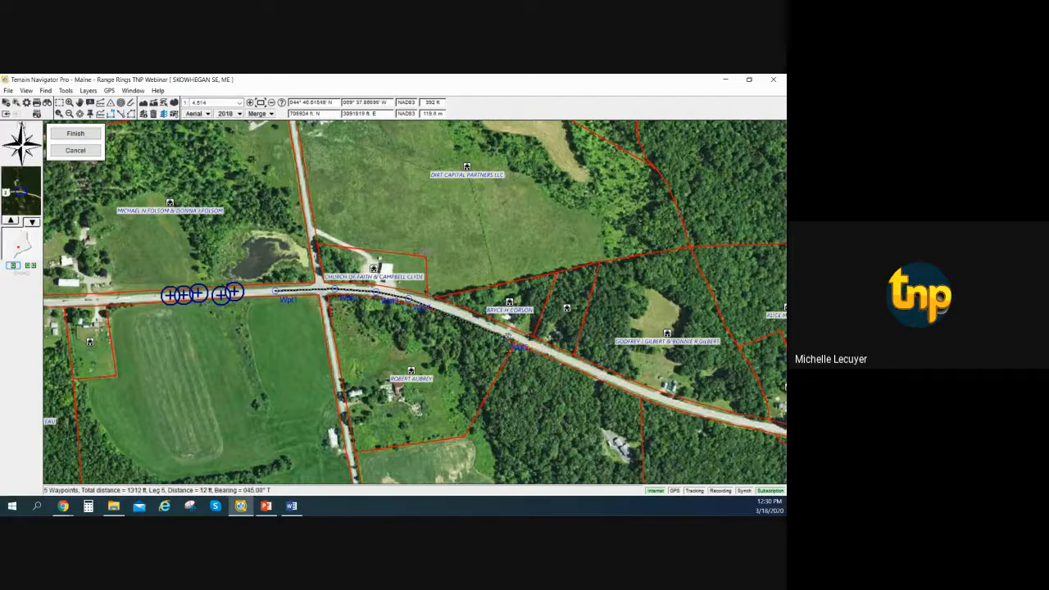
{"action": "left_click", "coordinate": [537, 347]}
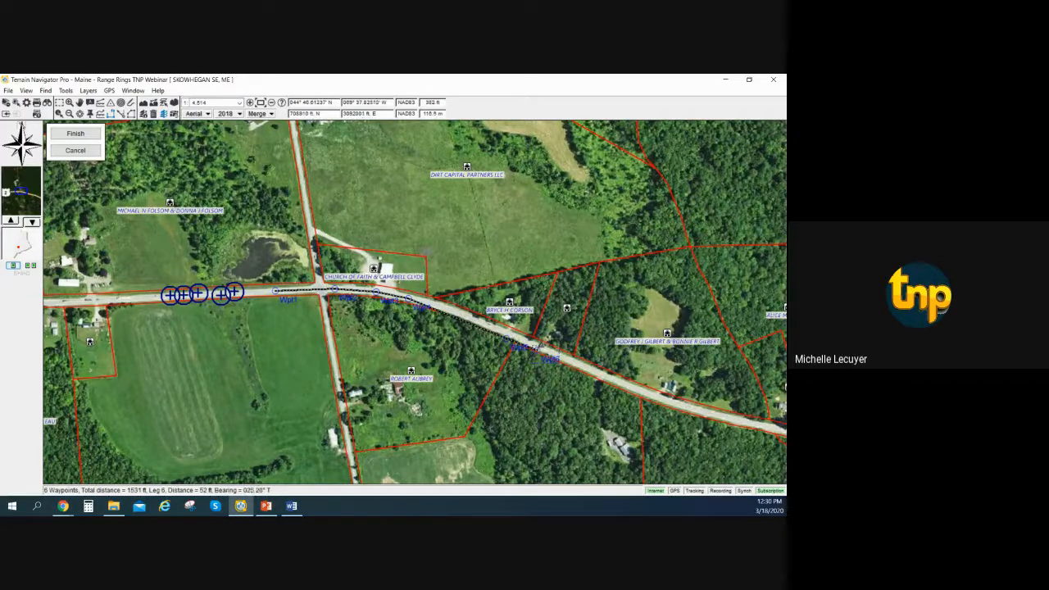
Return the route westward with six more waypoints along the road's north edge and finish it next to its start.
{"action": "left_click", "coordinate": [542, 340]}
{"action": "left_click", "coordinate": [488, 318]}
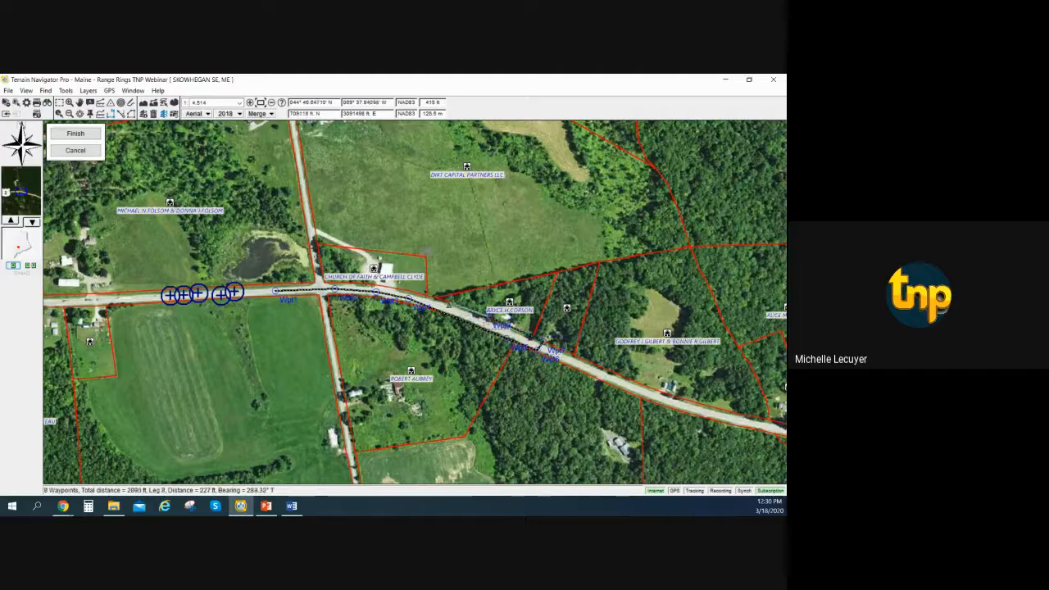
{"action": "left_click", "coordinate": [446, 305]}
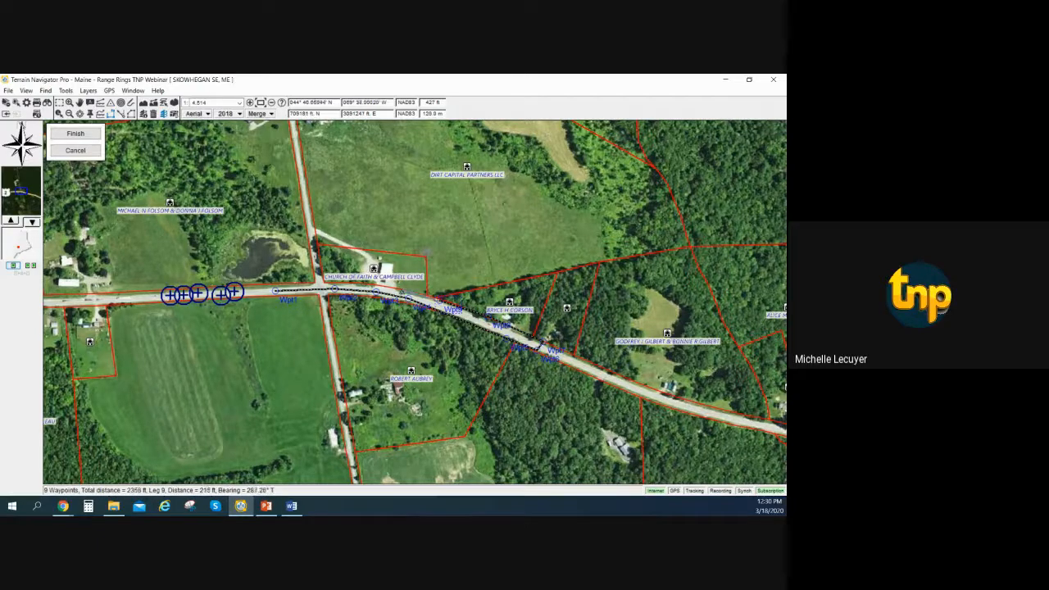
{"action": "left_click", "coordinate": [404, 291]}
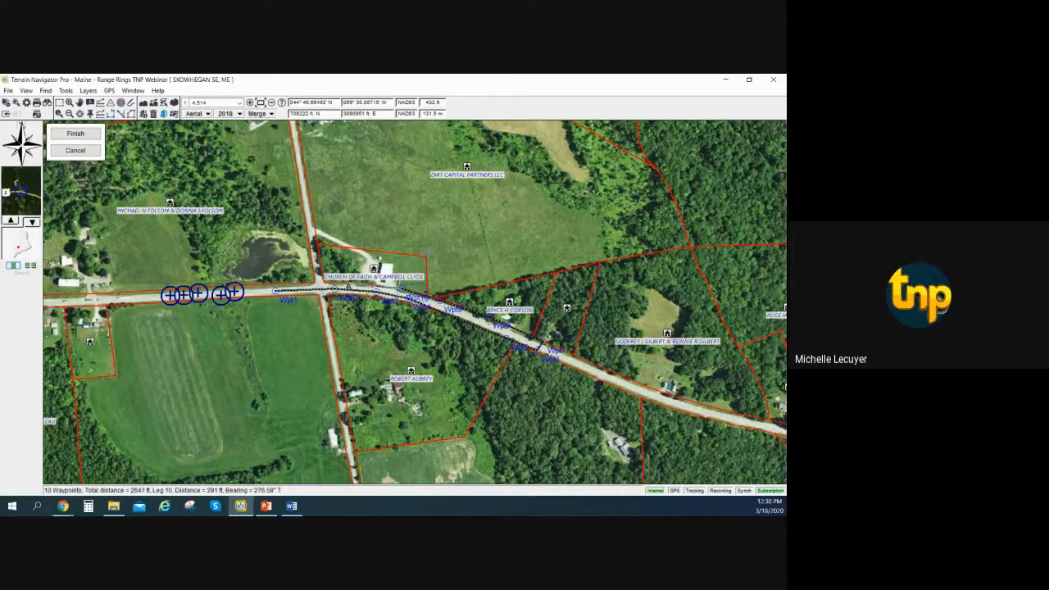
{"action": "left_click", "coordinate": [348, 287]}
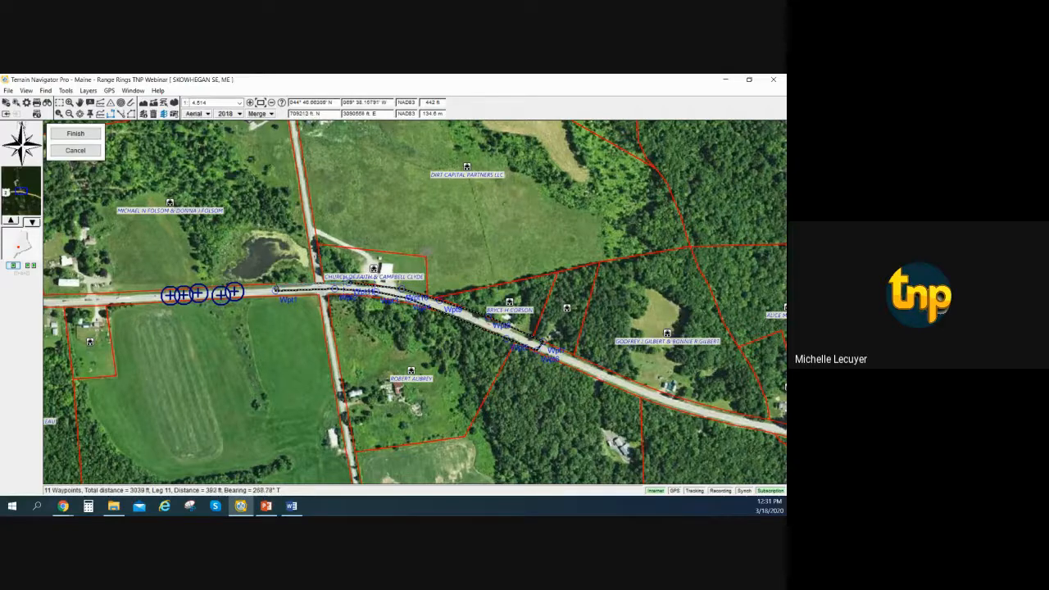
{"action": "left_click", "coordinate": [276, 286]}
{"action": "left_click", "coordinate": [77, 134]}
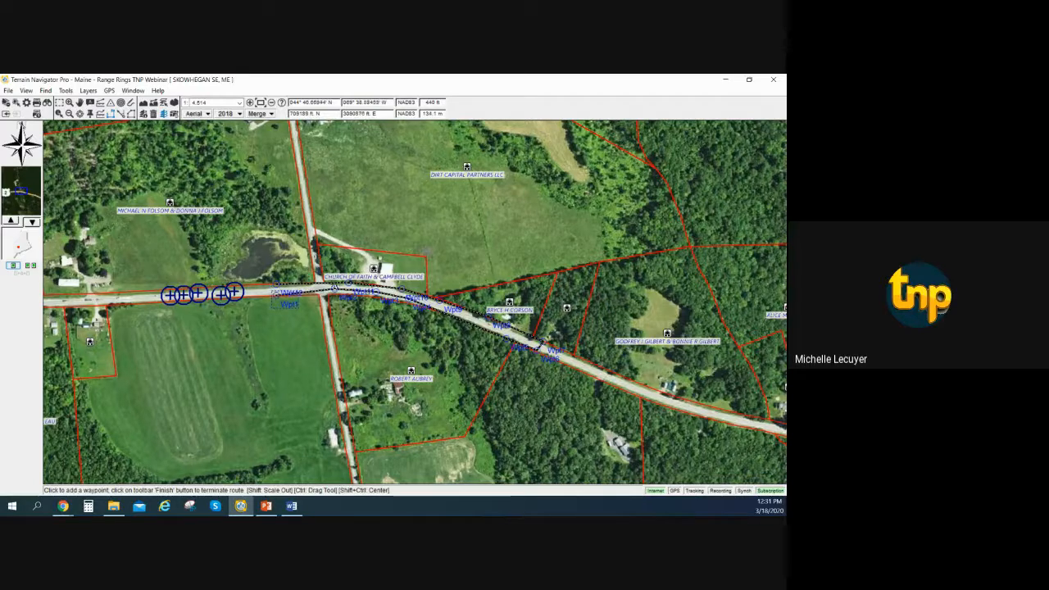
Move the route's second, third and fourth waypoints out to the road's south edge.
{"action": "left_click", "coordinate": [337, 295]}
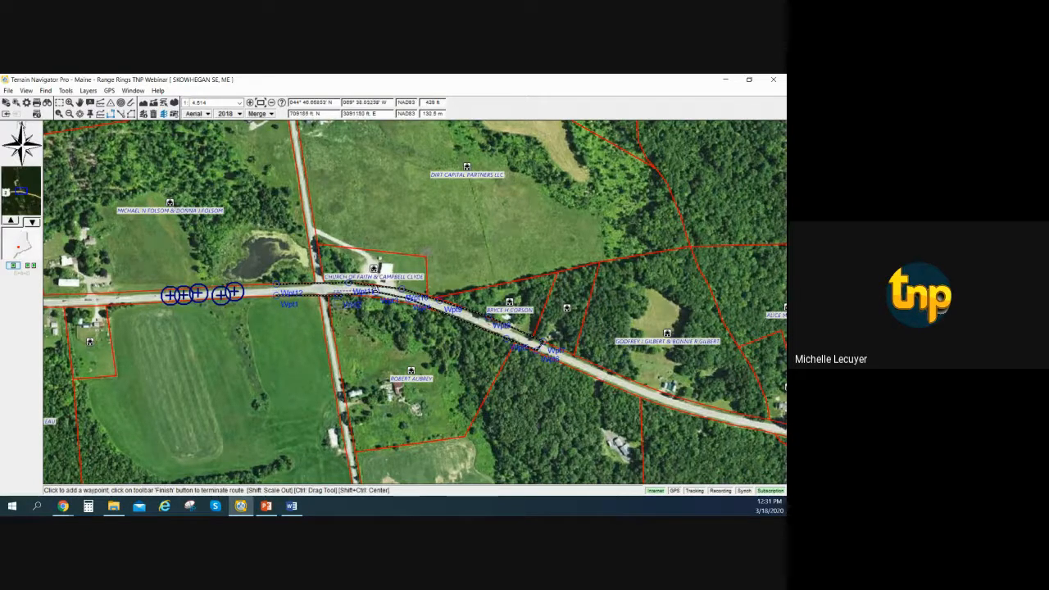
{"action": "left_click", "coordinate": [378, 296]}
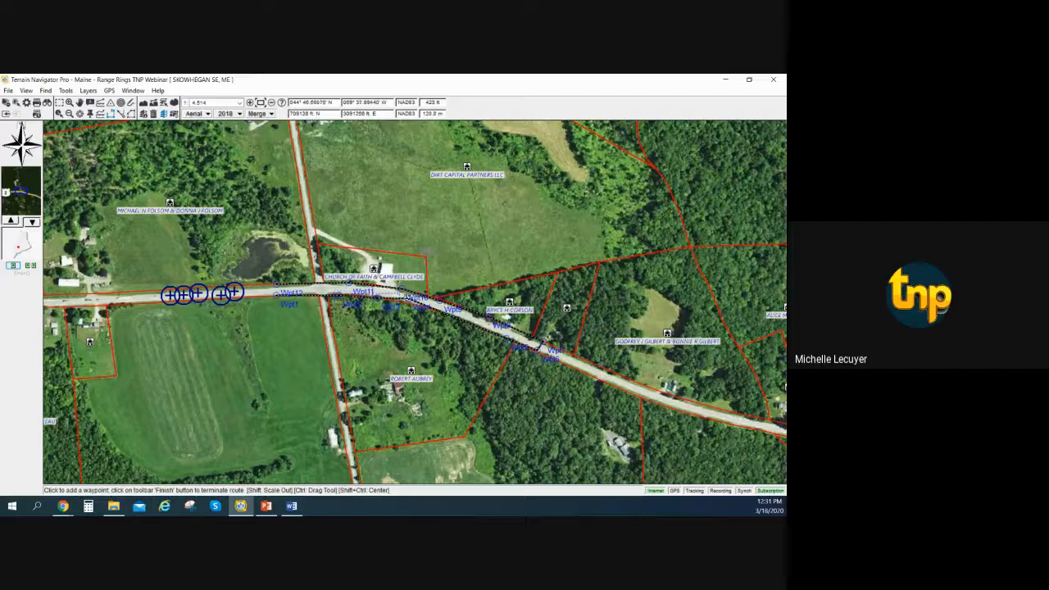
{"action": "left_click", "coordinate": [409, 300]}
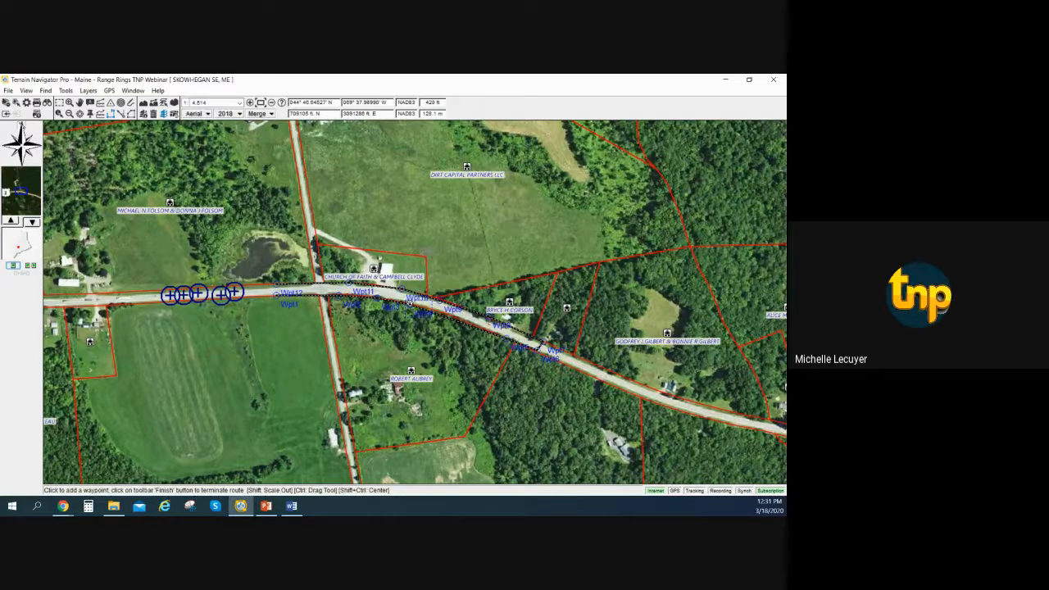
Close the road route into a loop and set its fill location to an outside buffer of 50 feet.
{"action": "right_click", "coordinate": [278, 297]}
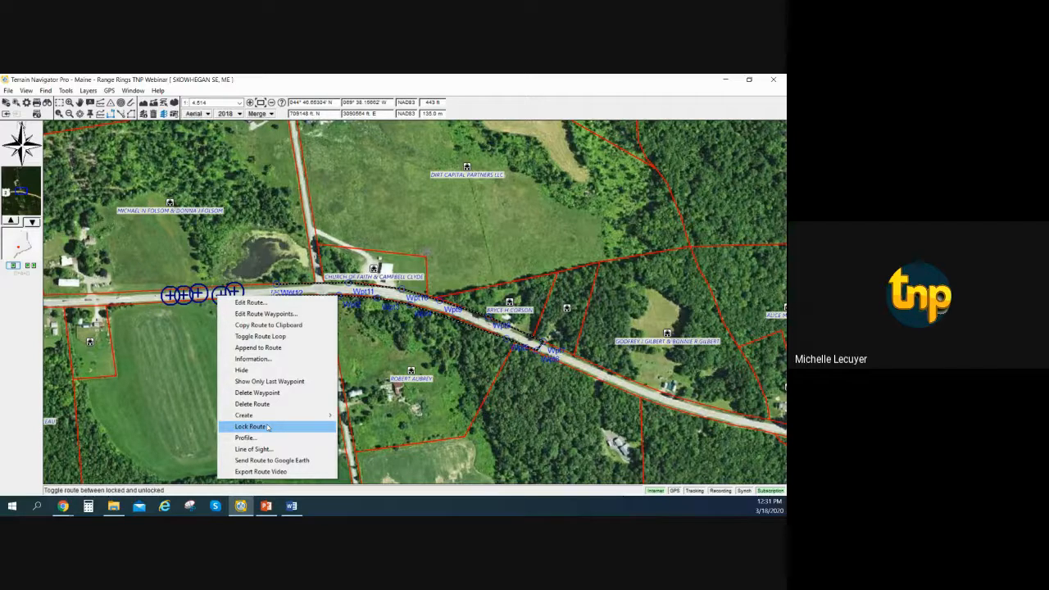
{"action": "left_click", "coordinate": [252, 337]}
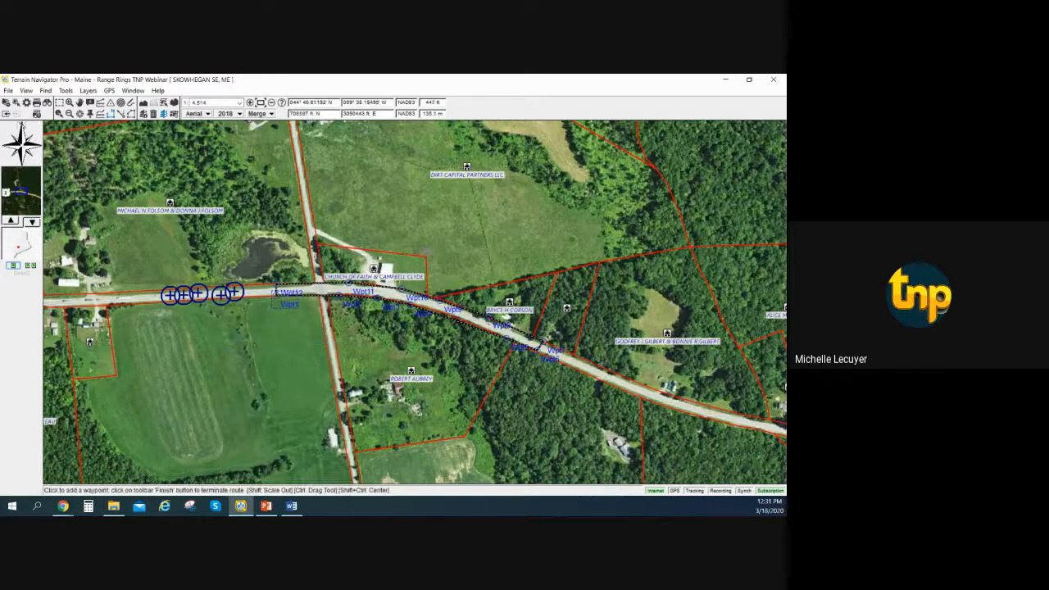
{"action": "right_click", "coordinate": [275, 293]}
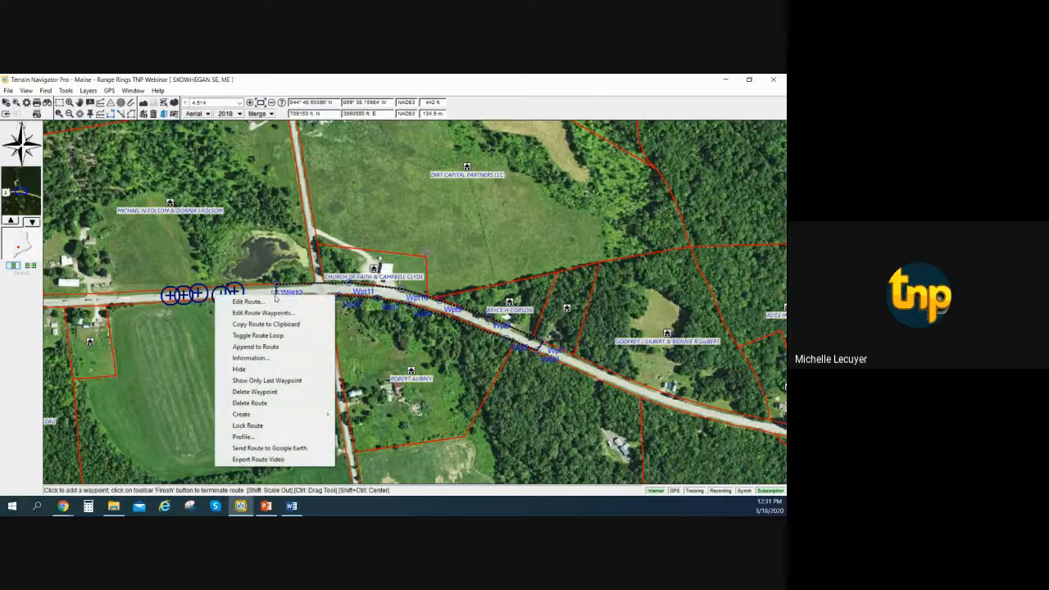
{"action": "left_click", "coordinate": [275, 300]}
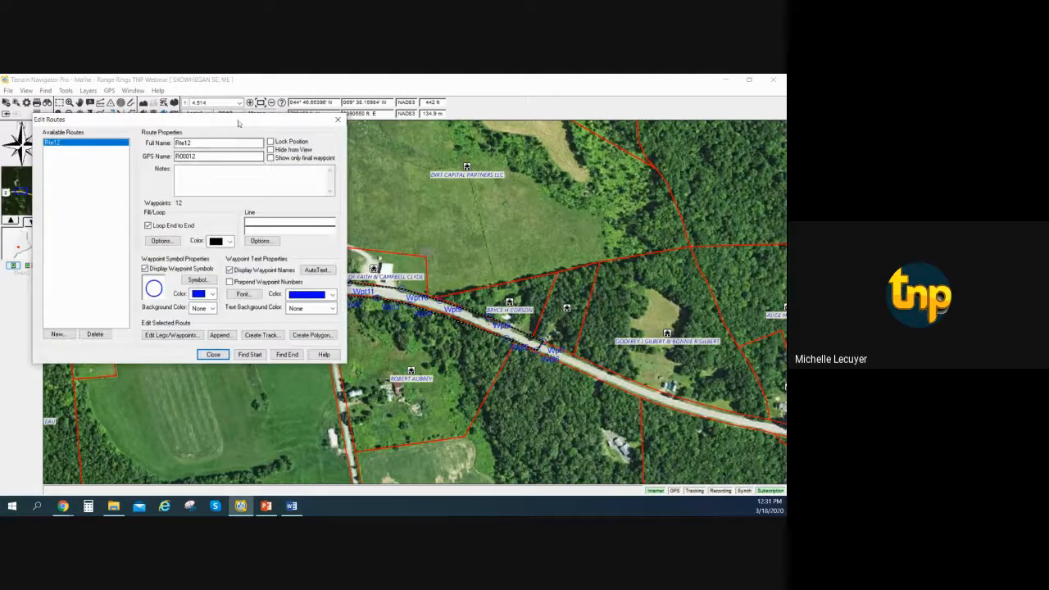
{"action": "left_click_drag", "start_coordinate": [239, 123], "coordinate": [683, 151]}
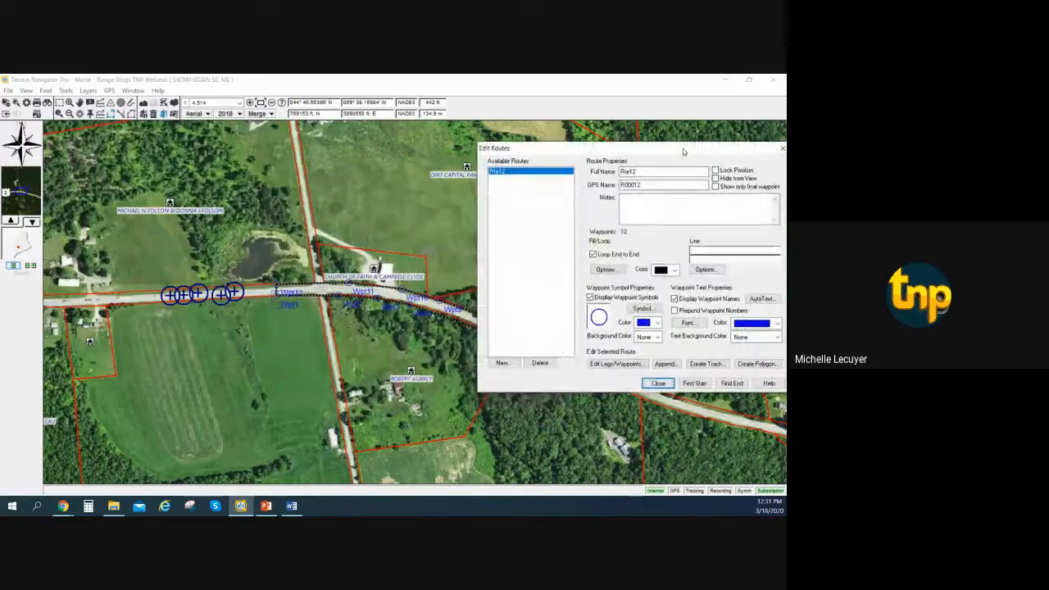
{"action": "left_click", "coordinate": [606, 270]}
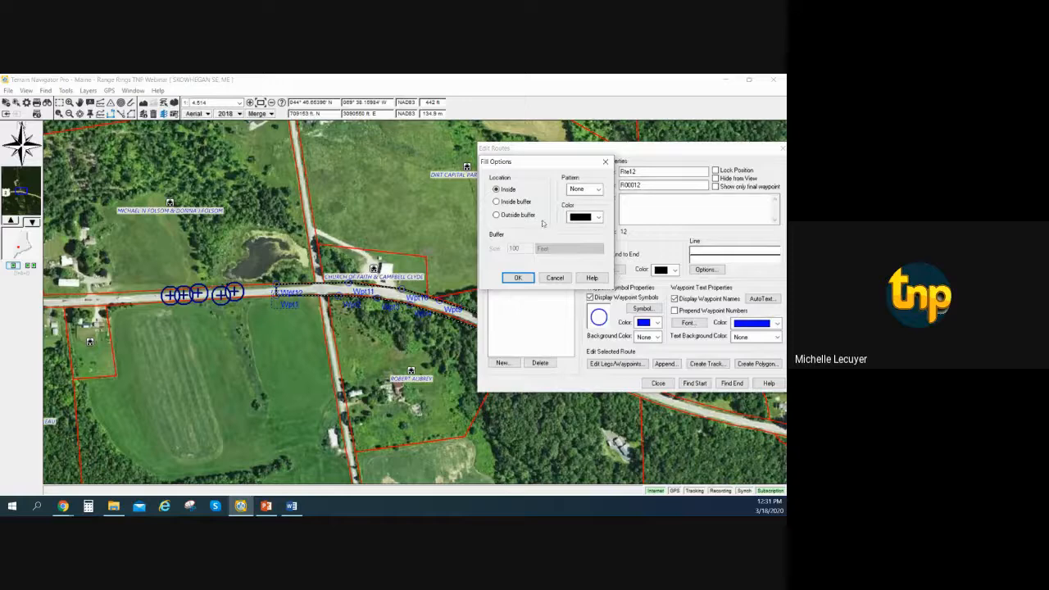
{"action": "left_click", "coordinate": [524, 216]}
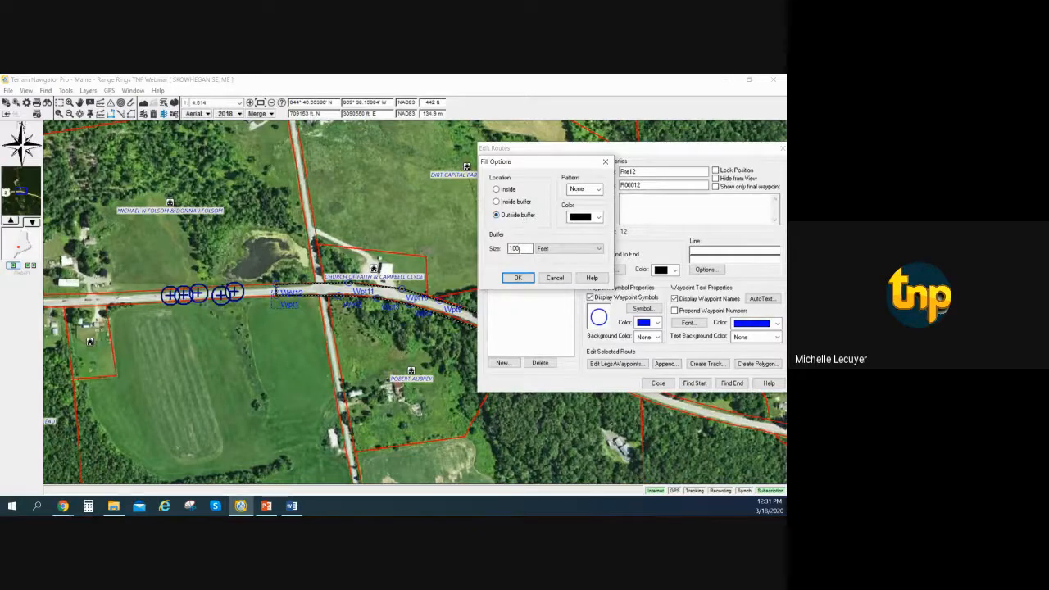
{"action": "double_click", "coordinate": [515, 248]}
{"action": "type", "text": "50"}
{"action": "left_click", "coordinate": [519, 277]}
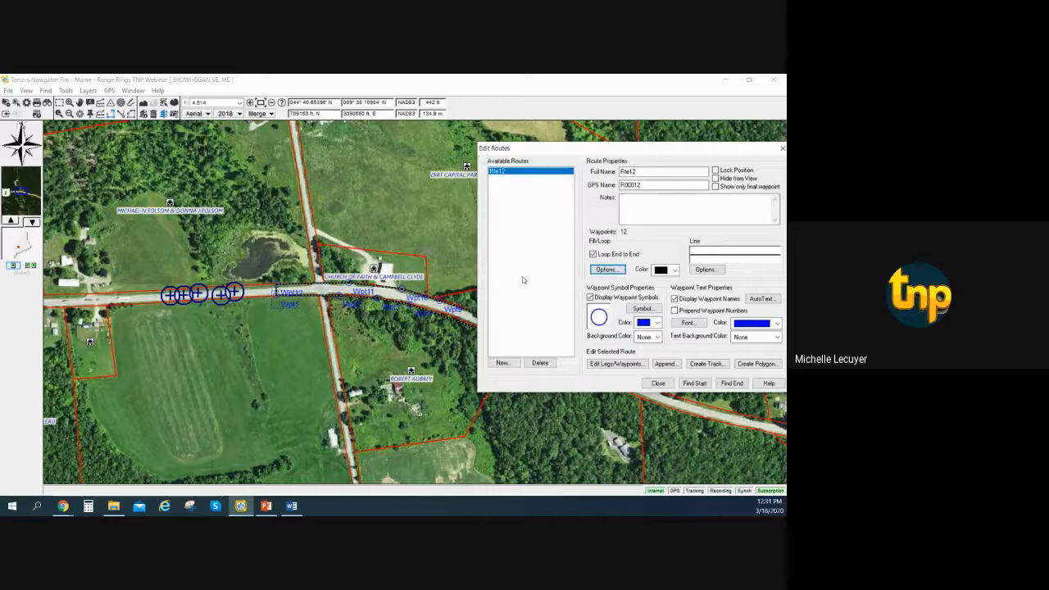
Fill the route's outside buffer with the solid pattern in yellow and close the route editor.
{"action": "left_click", "coordinate": [617, 271]}
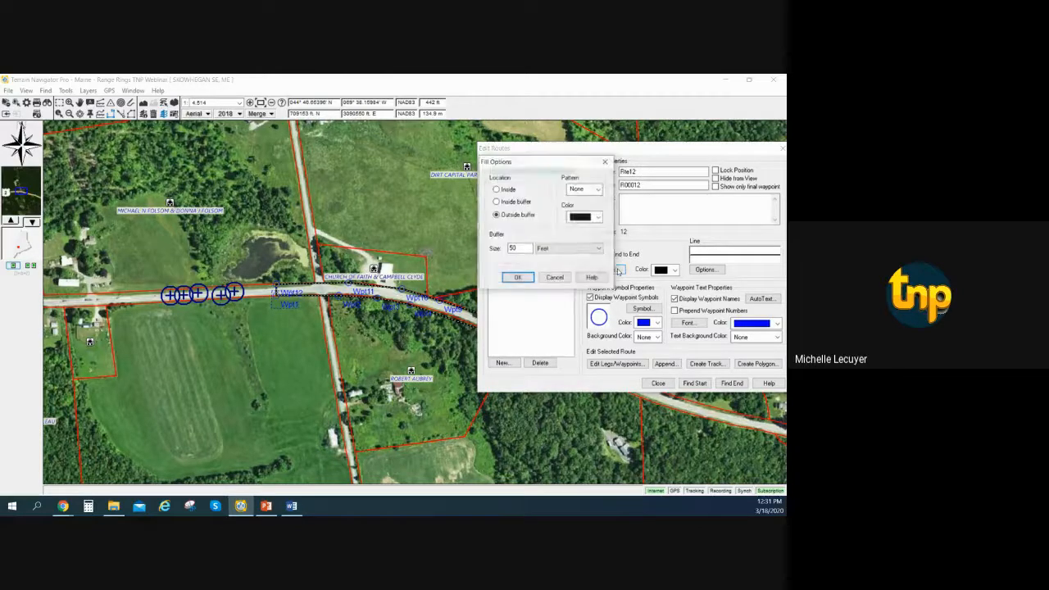
{"action": "left_click", "coordinate": [598, 190]}
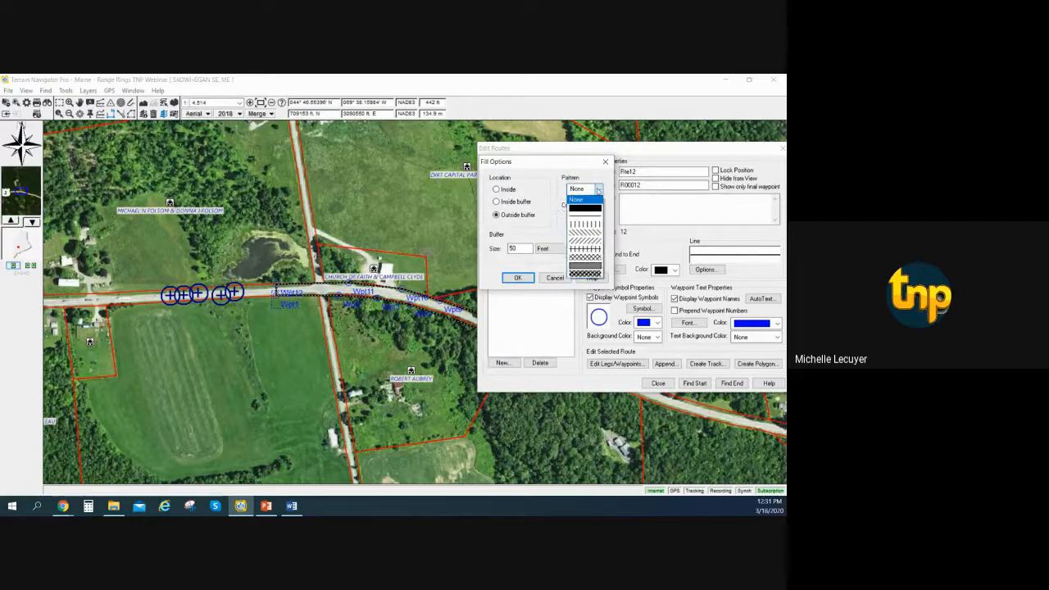
{"action": "left_click", "coordinate": [595, 208]}
{"action": "left_click", "coordinate": [598, 217]}
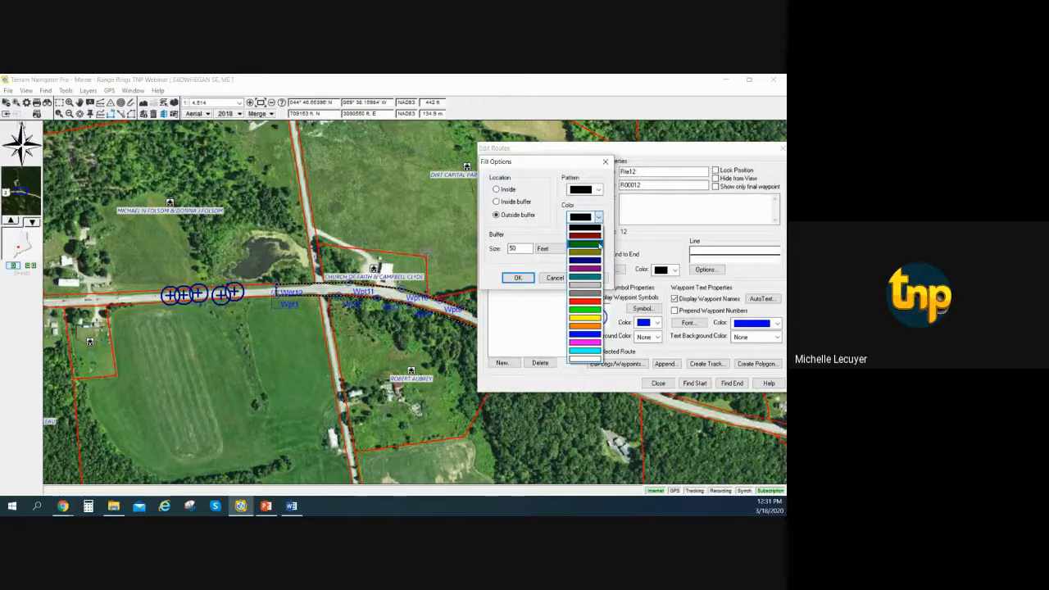
{"action": "left_click", "coordinate": [595, 316]}
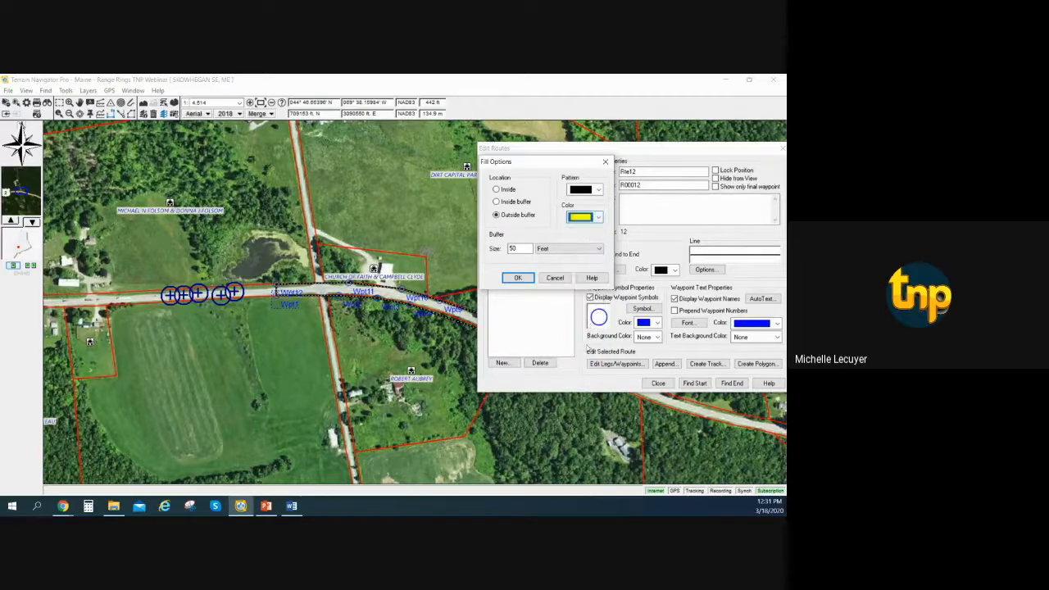
{"action": "left_click", "coordinate": [514, 278]}
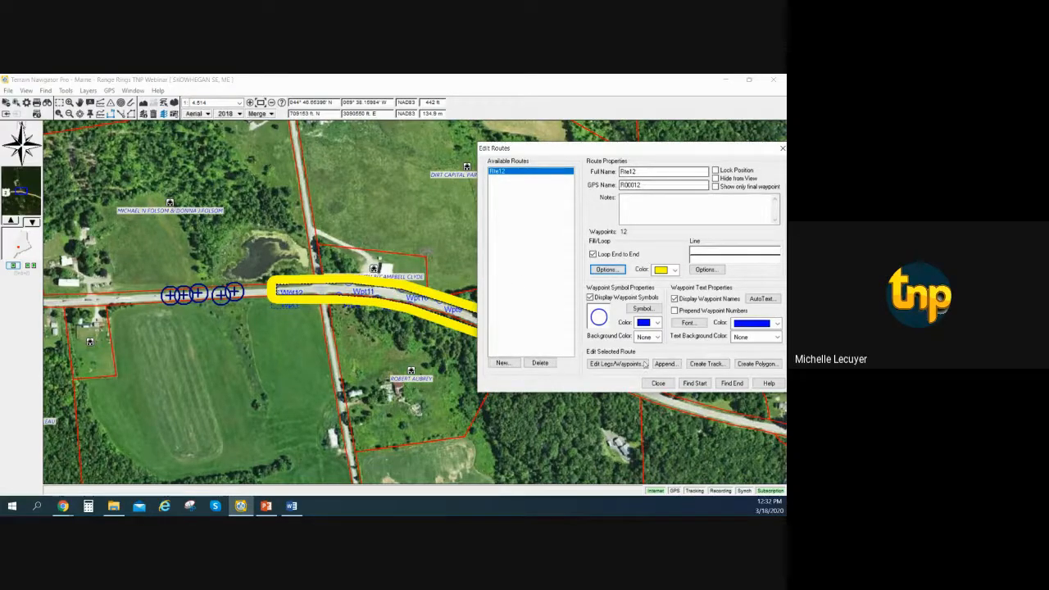
{"action": "left_click", "coordinate": [658, 383]}
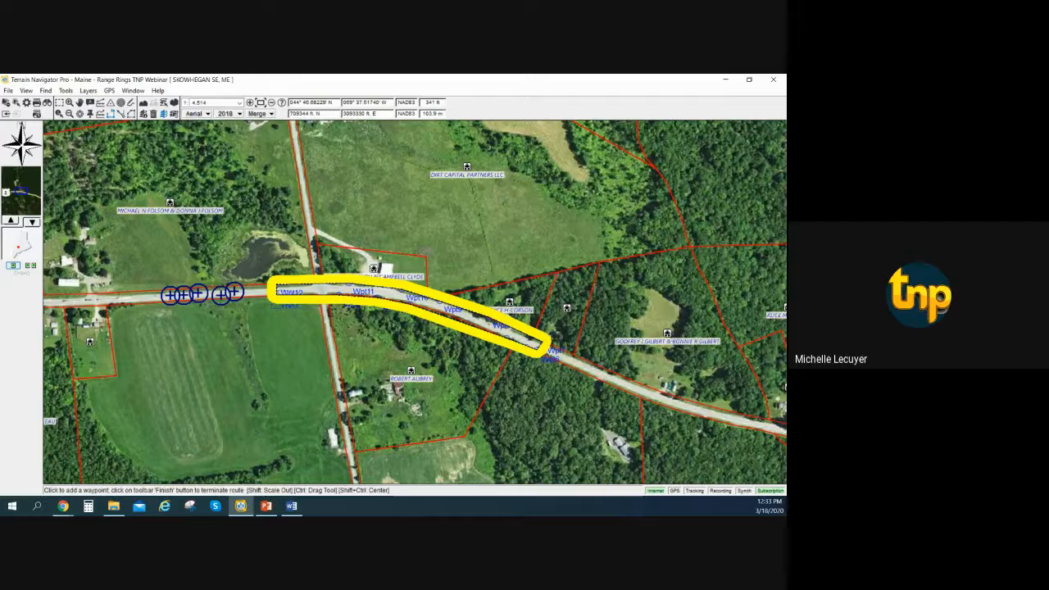
Copy the yellow-buffered route to the clipboard and paste a duplicate of it onto the map.
{"action": "key", "text": "alt+Tab"}
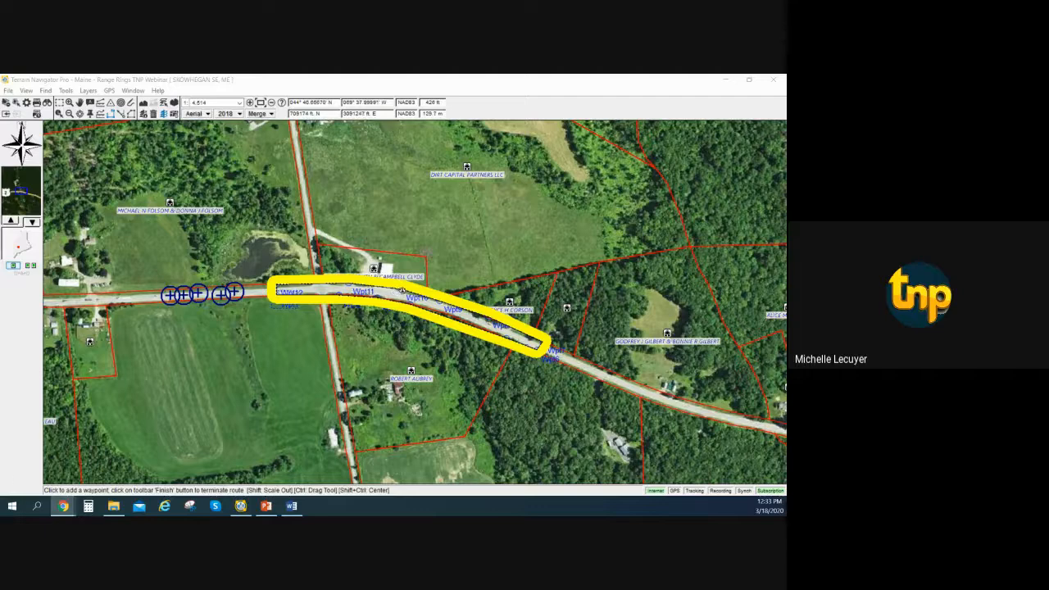
{"action": "right_click", "coordinate": [403, 291]}
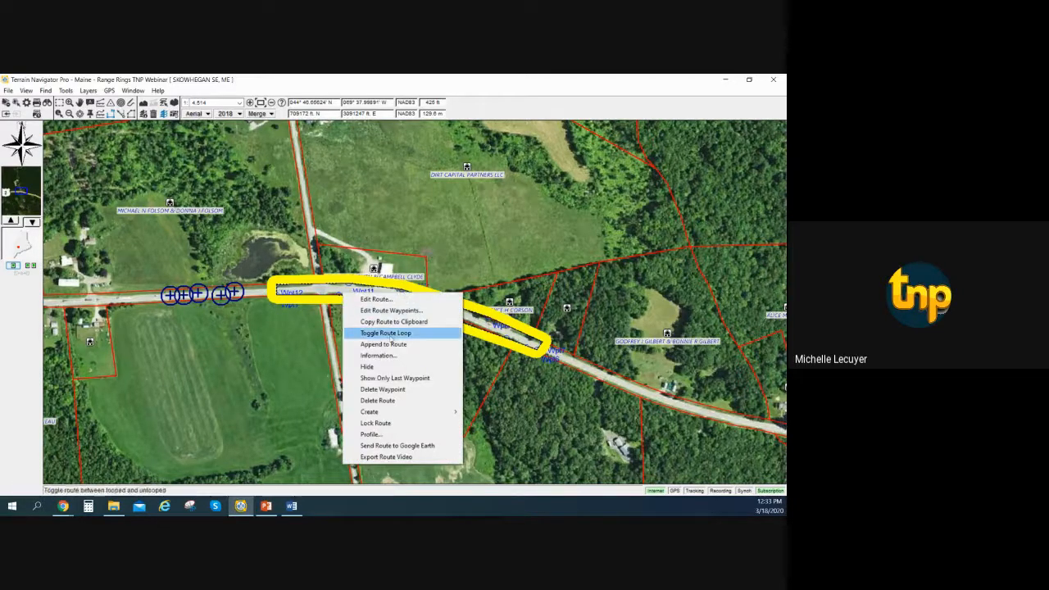
{"action": "left_click", "coordinate": [396, 326]}
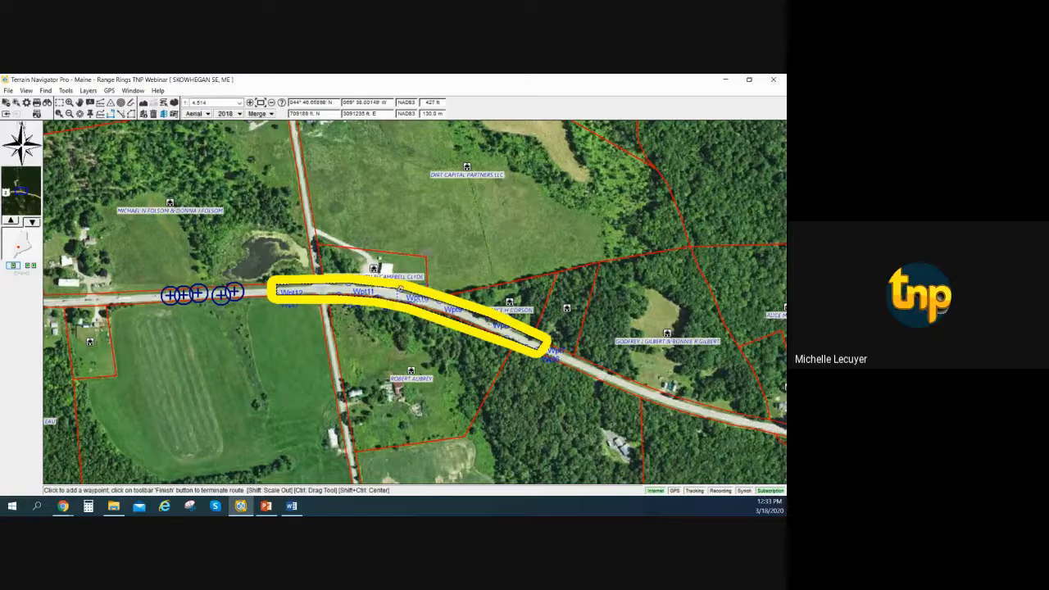
{"action": "right_click", "coordinate": [400, 291]}
{"action": "key", "text": "Escape"}
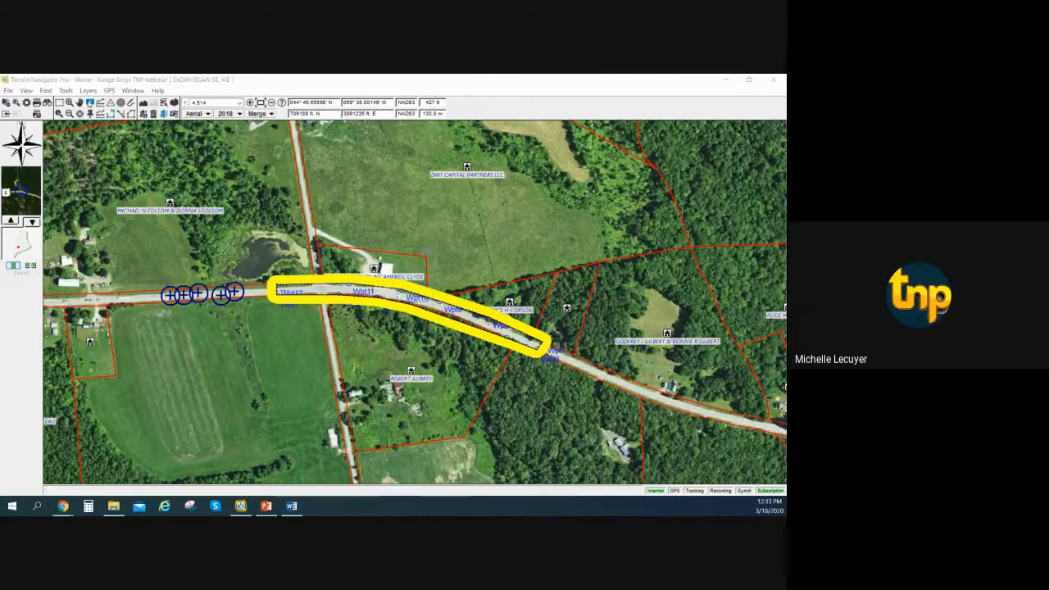
{"action": "left_click", "coordinate": [66, 90]}
{"action": "left_click", "coordinate": [88, 125]}
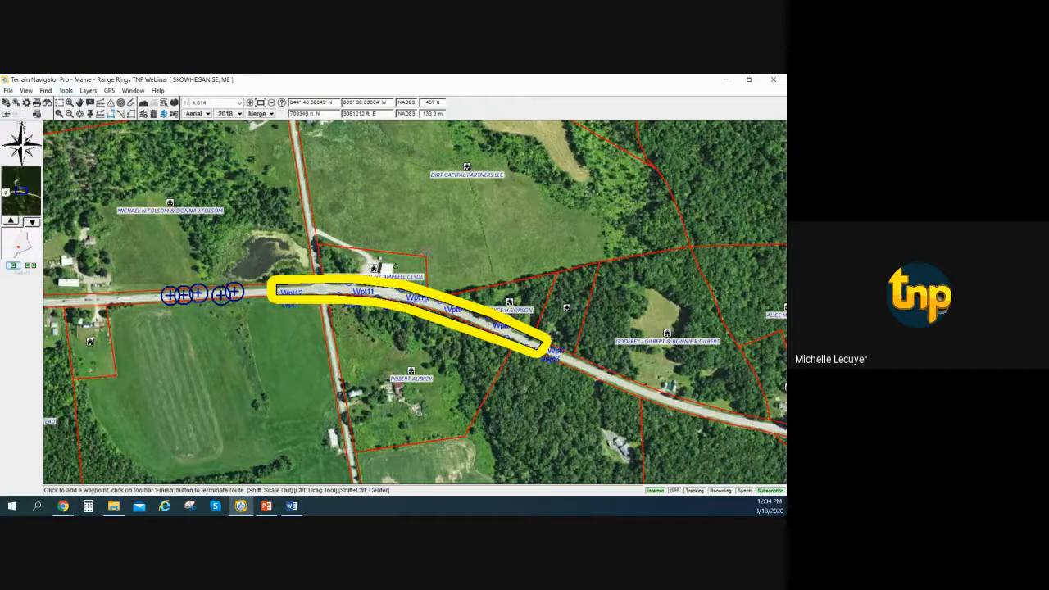
Set the duplicate route's outside buffer to 150 feet and its fill color to dark red.
{"action": "right_click", "coordinate": [347, 287]}
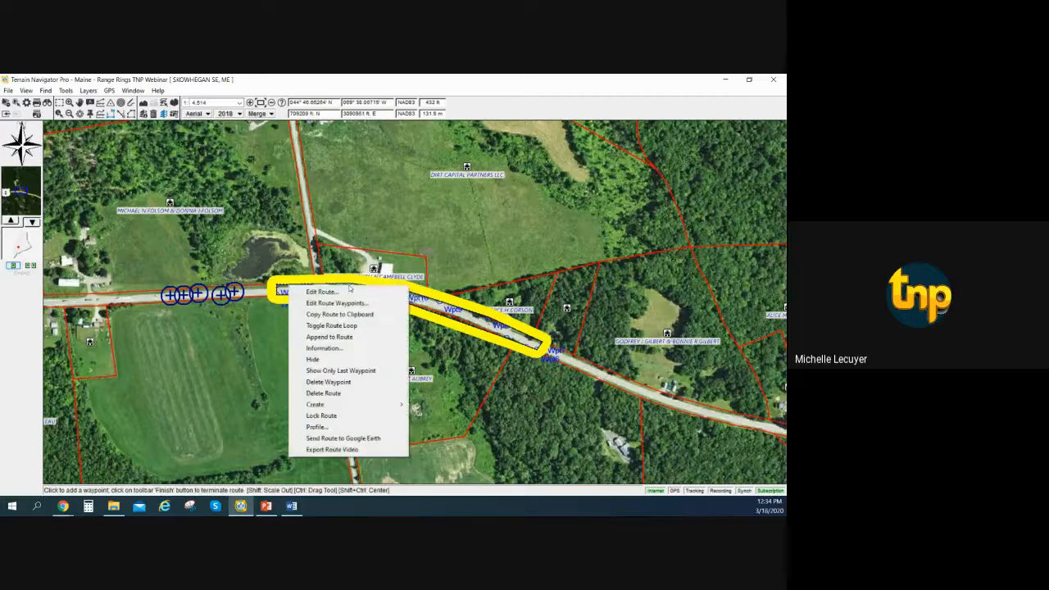
{"action": "left_click", "coordinate": [320, 287]}
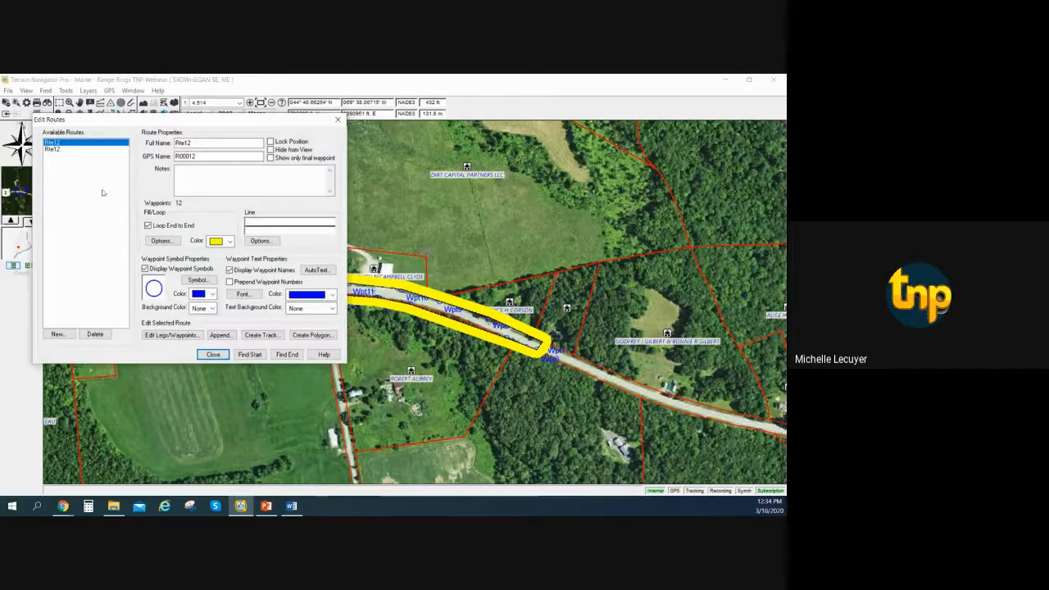
{"action": "left_click", "coordinate": [161, 241]}
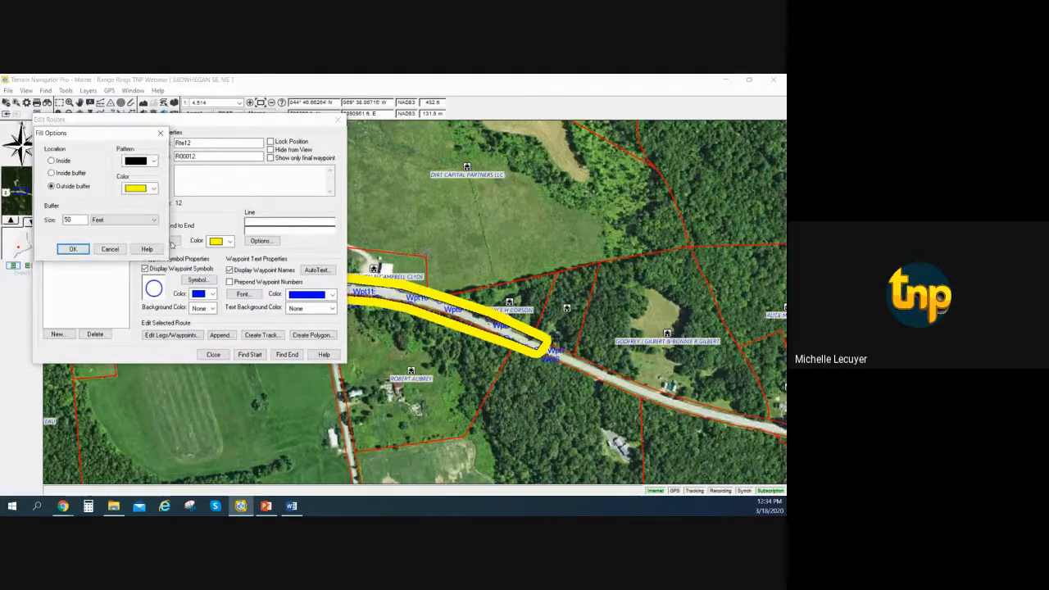
{"action": "double_click", "coordinate": [67, 219]}
{"action": "type", "text": "510"}
{"action": "key", "text": "BackSpace"}
{"action": "key", "text": "BackSpace"}
{"action": "key", "text": "BackSpace"}
{"action": "type", "text": "150"}
{"action": "left_click", "coordinate": [138, 188]}
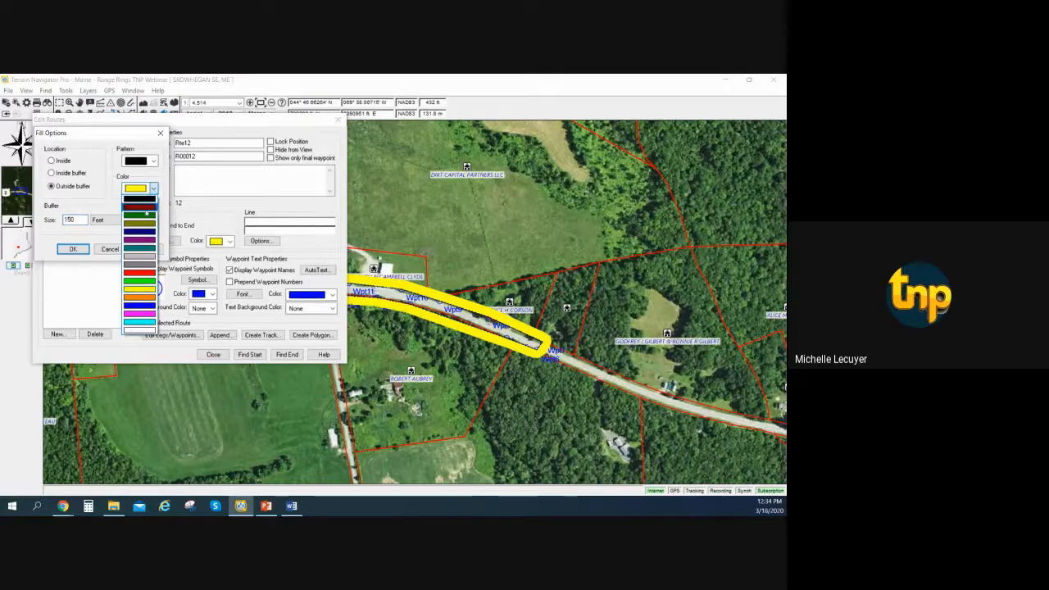
{"action": "left_click", "coordinate": [139, 203]}
{"action": "left_click", "coordinate": [73, 248]}
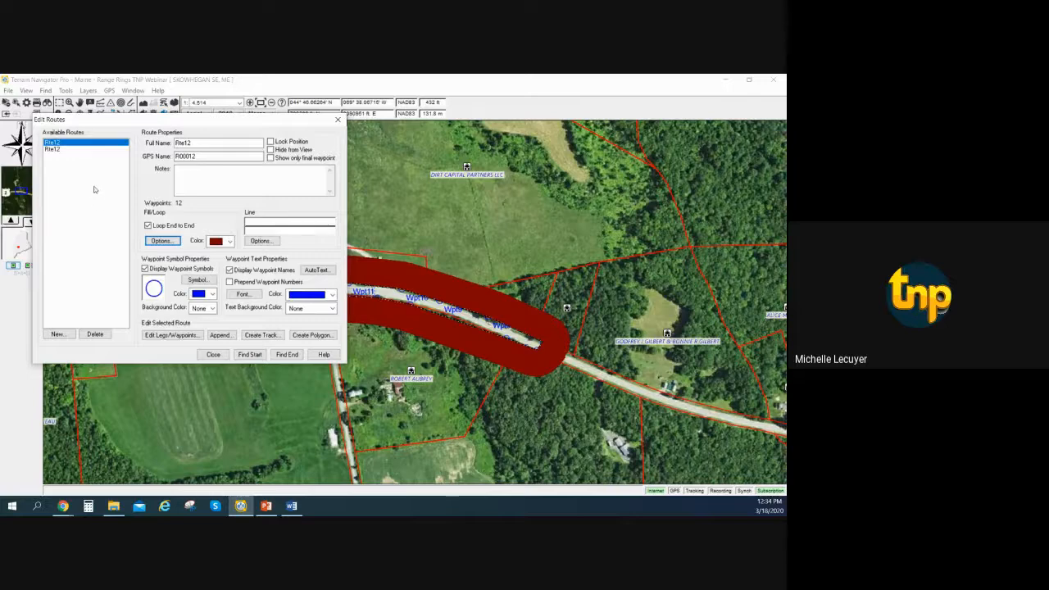
Move the route editor off the route's western end and change the 150-foot buffer's fill pattern to vertical lines.
{"action": "left_click_drag", "start_coordinate": [150, 122], "coordinate": [475, 192]}
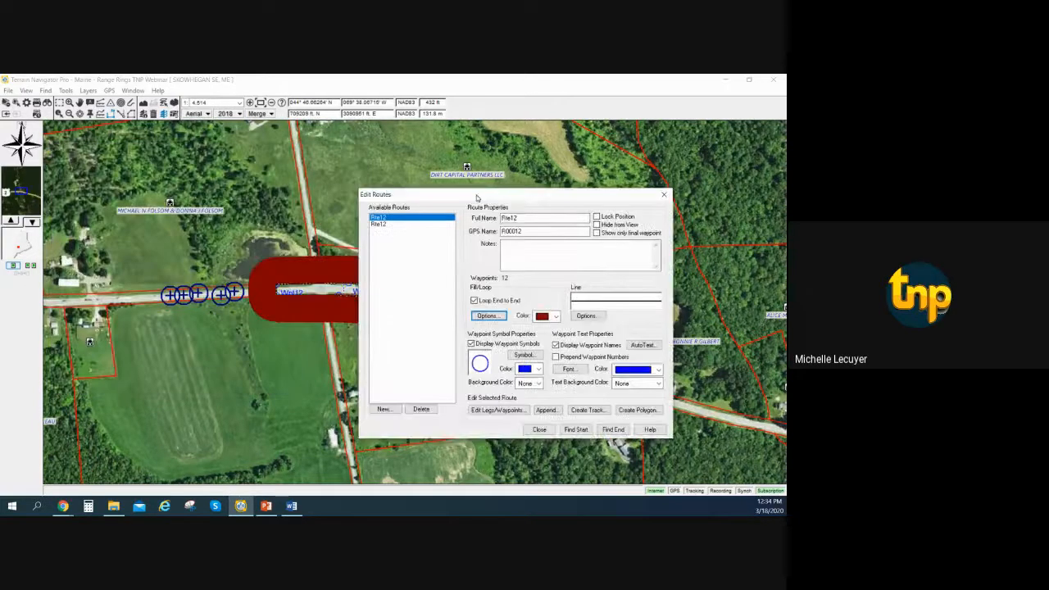
{"action": "left_click", "coordinate": [538, 423]}
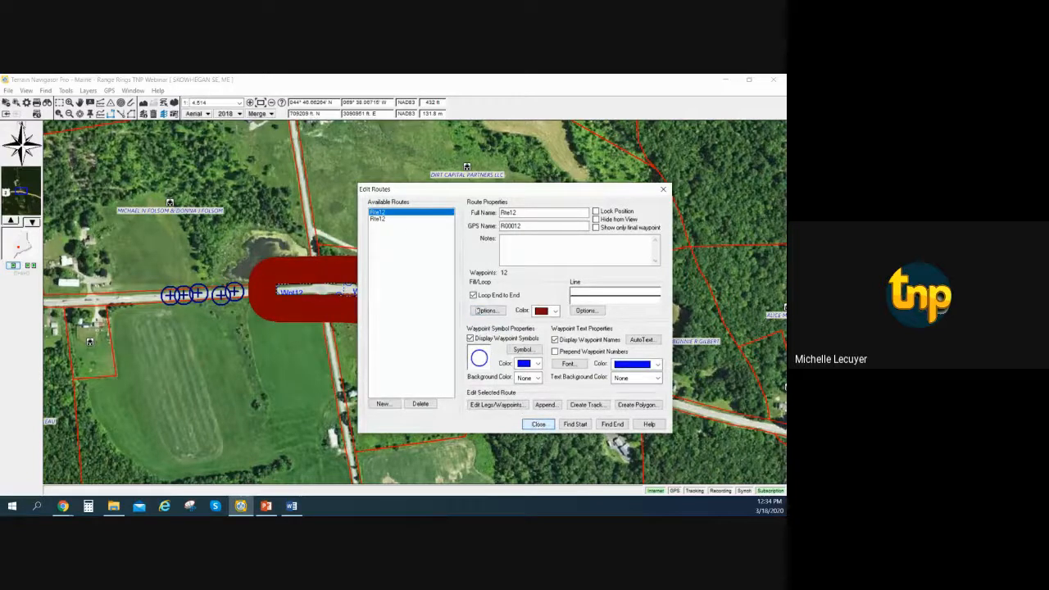
{"action": "left_click", "coordinate": [487, 310]}
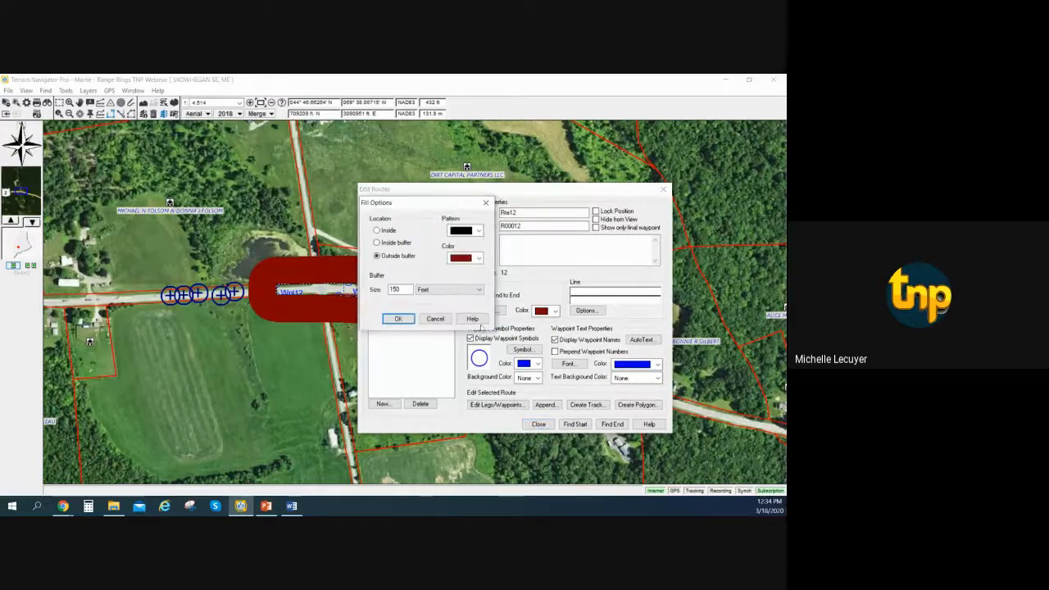
{"action": "left_click", "coordinate": [478, 231]}
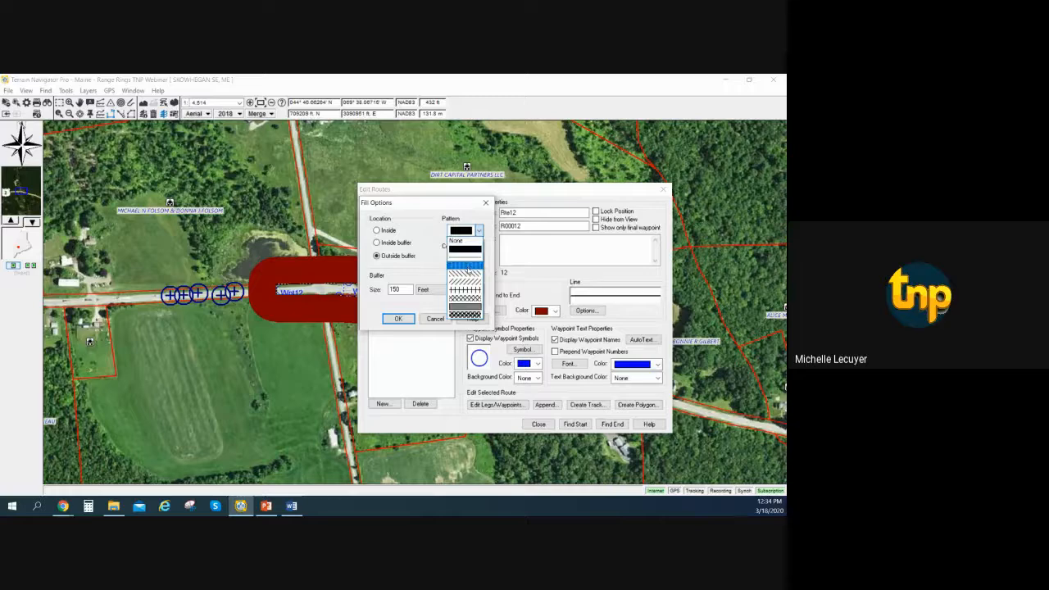
{"action": "left_click", "coordinate": [465, 265]}
{"action": "left_click", "coordinate": [398, 318]}
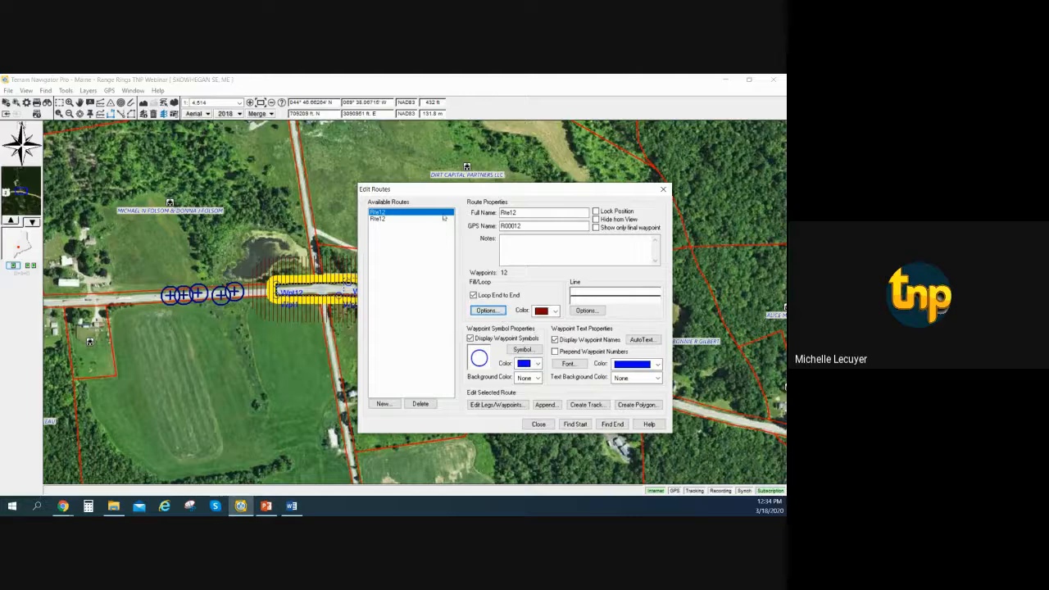
Rename the route with the dark red buffer to "150 buffer".
{"action": "left_click_drag", "start_coordinate": [542, 213], "coordinate": [488, 218]}
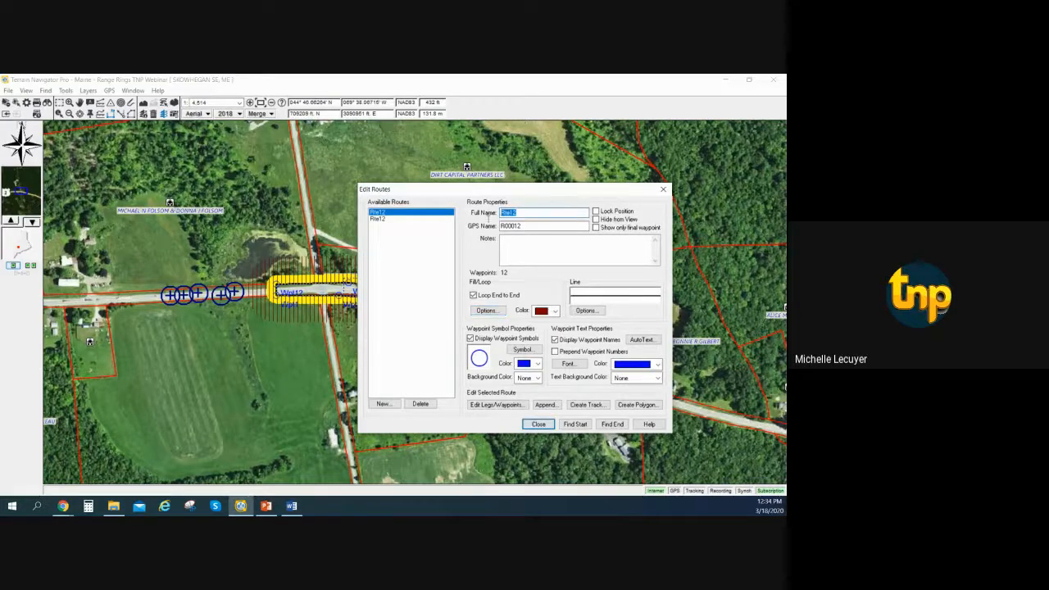
{"action": "type", "text": "150 buffe"}
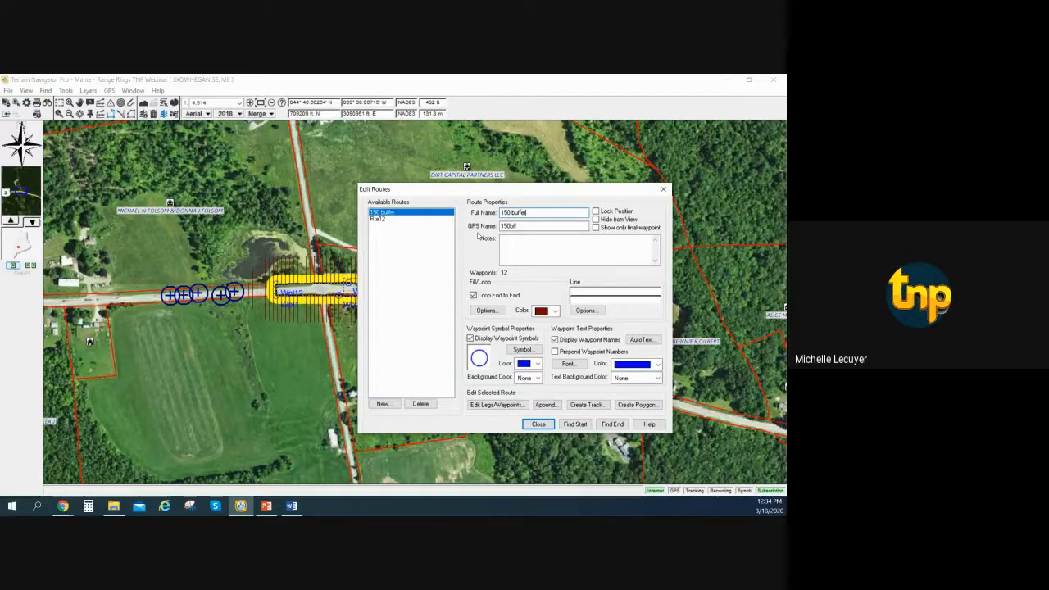
{"action": "type", "text": "r"}
Rename the route with the yellow 50-foot buffer to "50ft".
{"action": "left_click", "coordinate": [414, 219]}
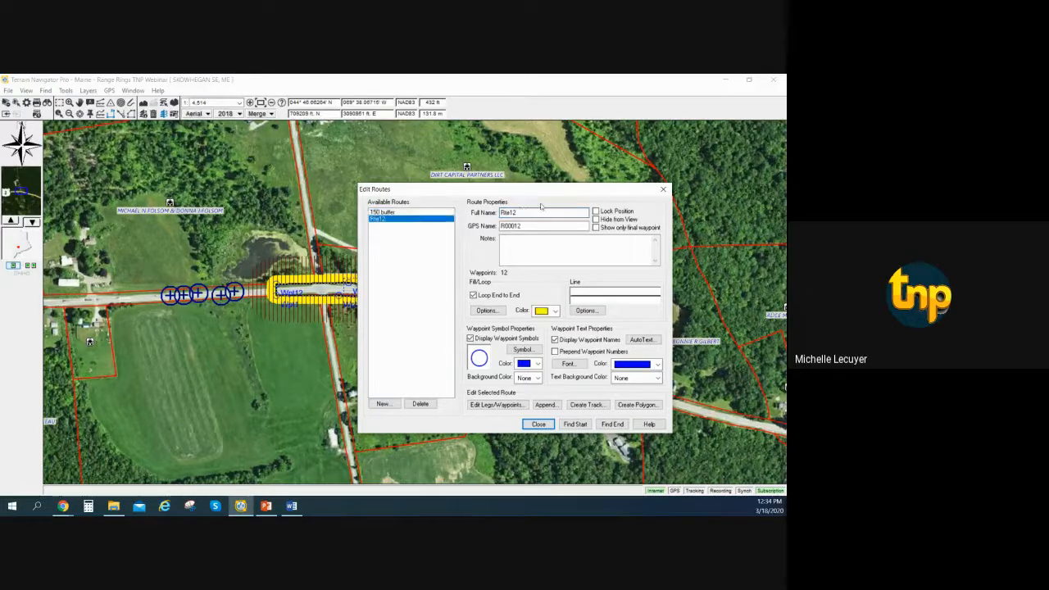
{"action": "left_click_drag", "start_coordinate": [536, 212], "coordinate": [498, 214]}
{"action": "type", "text": "50"}
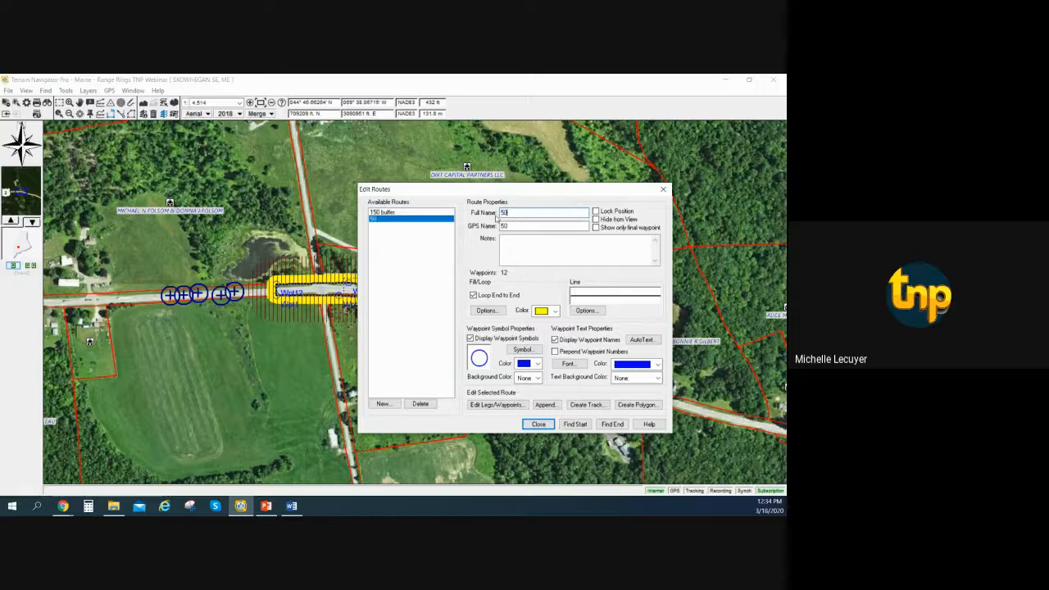
{"action": "type", "text": "ft"}
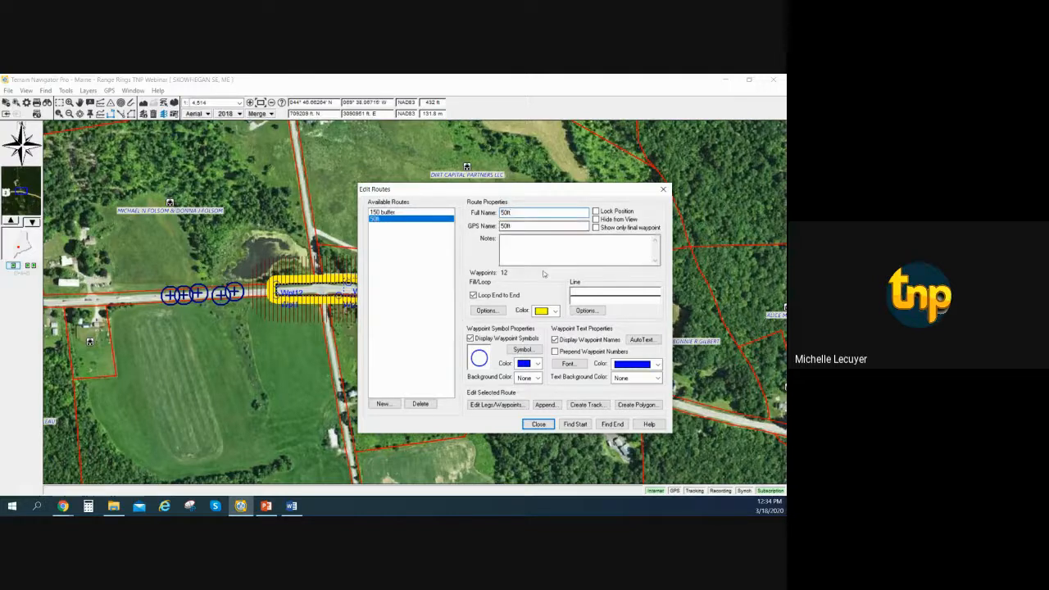
Try the fine grey shaded fill pattern on the 50ft route's outside buffer.
{"action": "left_click", "coordinate": [499, 311]}
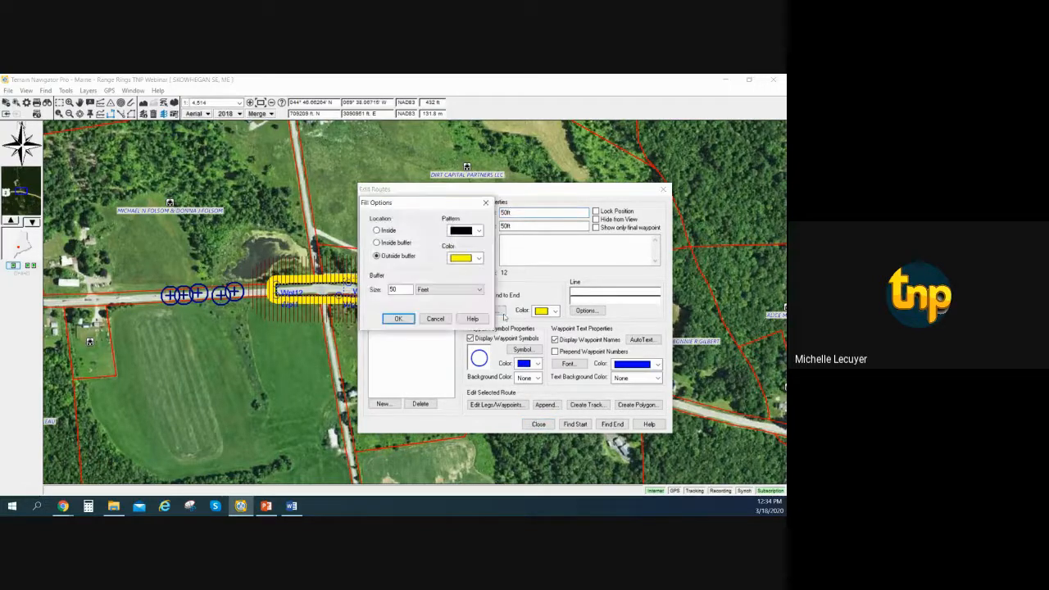
{"action": "left_click", "coordinate": [478, 230]}
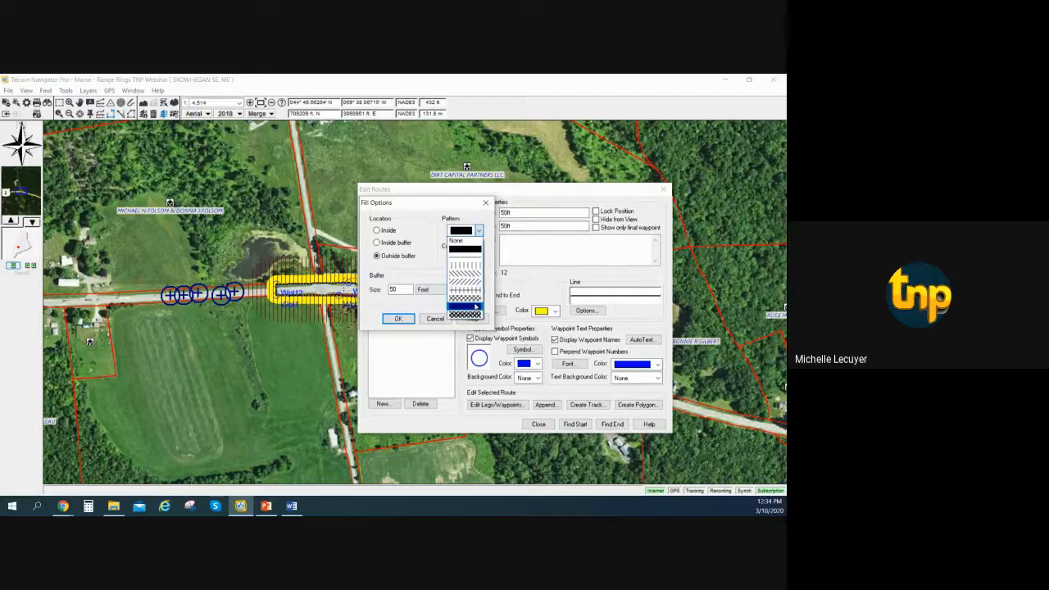
{"action": "left_click", "coordinate": [465, 273]}
{"action": "left_click", "coordinate": [399, 319]}
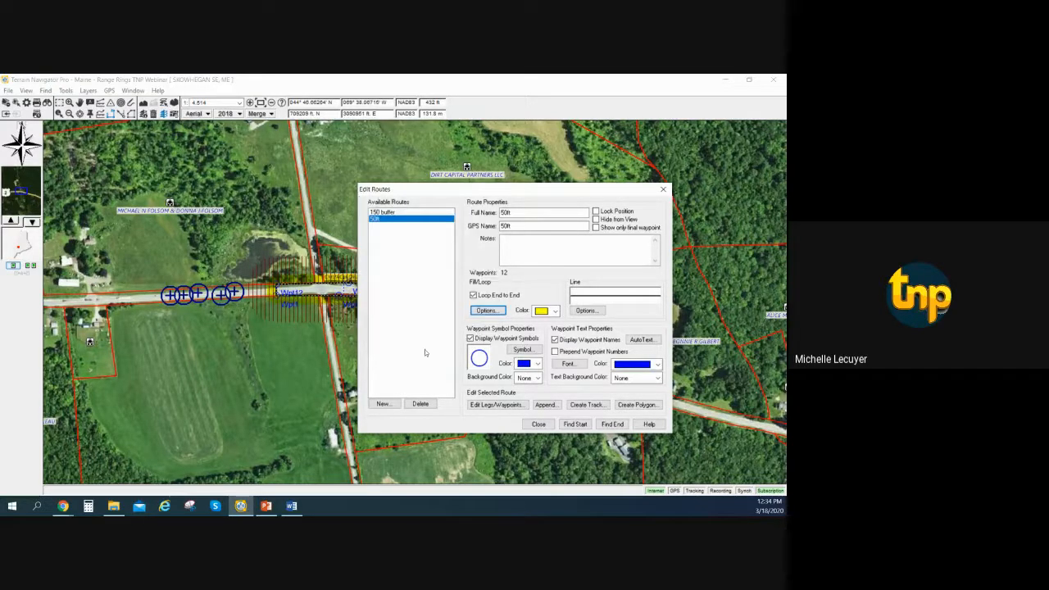
Set the 50ft route's buffer fill pattern to forward-slanting diagonal lines and close the route editor.
{"action": "left_click", "coordinate": [498, 312]}
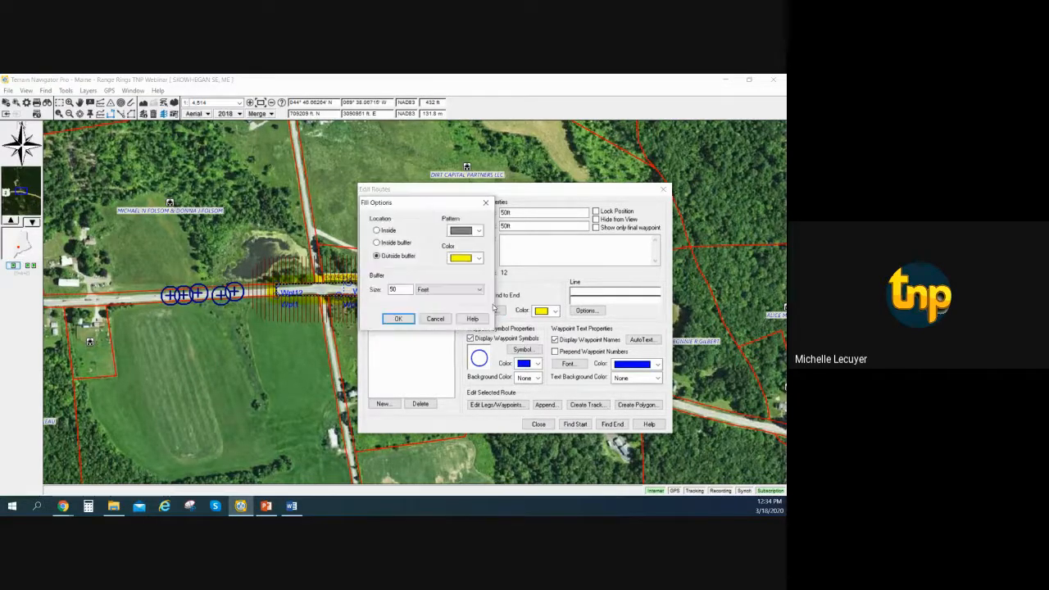
{"action": "left_click", "coordinate": [471, 230]}
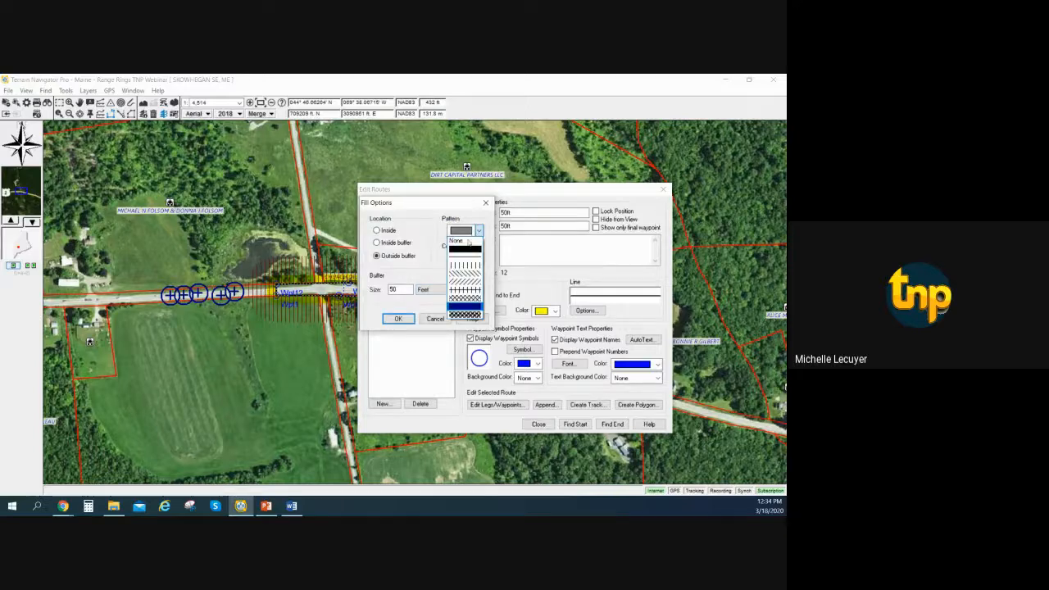
{"action": "left_click", "coordinate": [464, 281]}
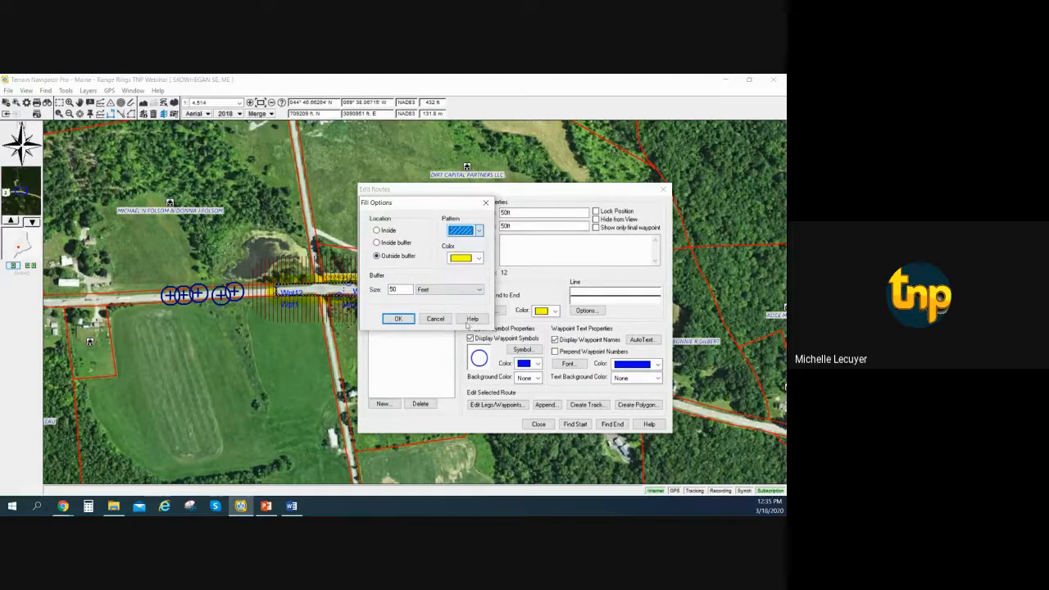
{"action": "left_click", "coordinate": [399, 319]}
{"action": "left_click", "coordinate": [538, 423]}
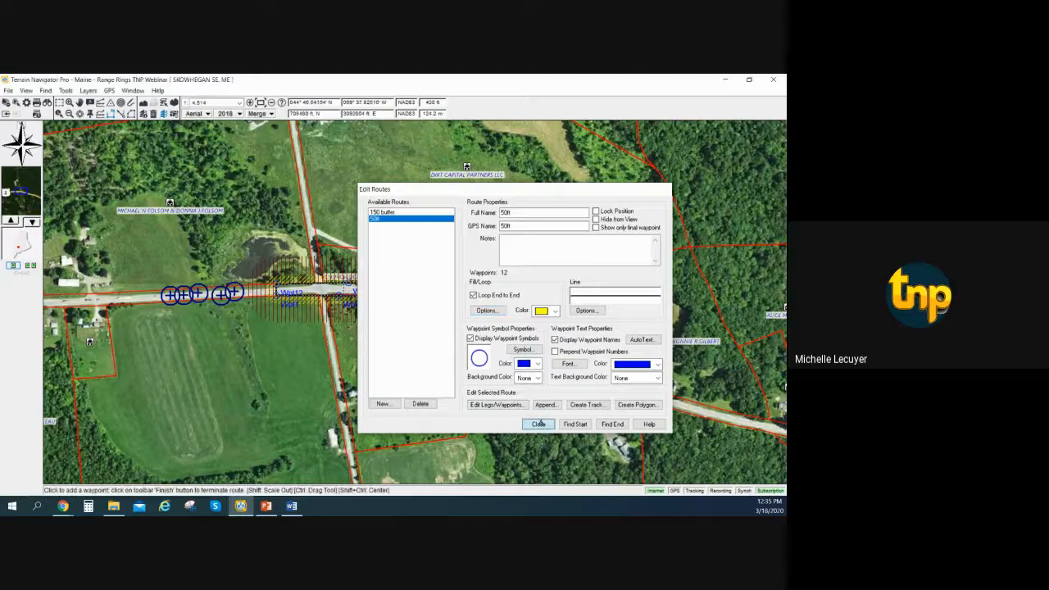
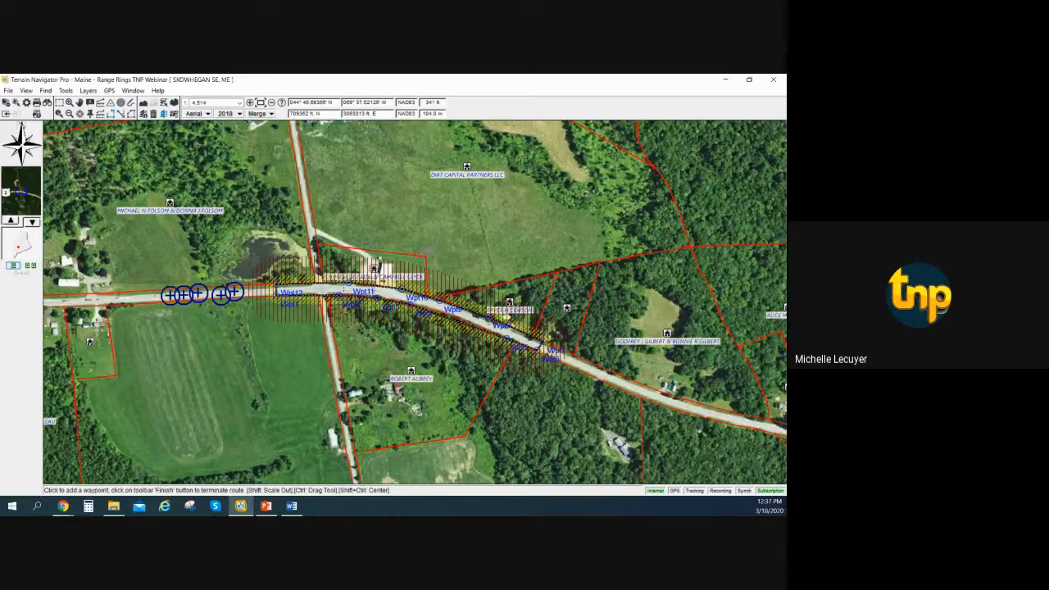
{"action": "key", "text": "alt+Tab"}
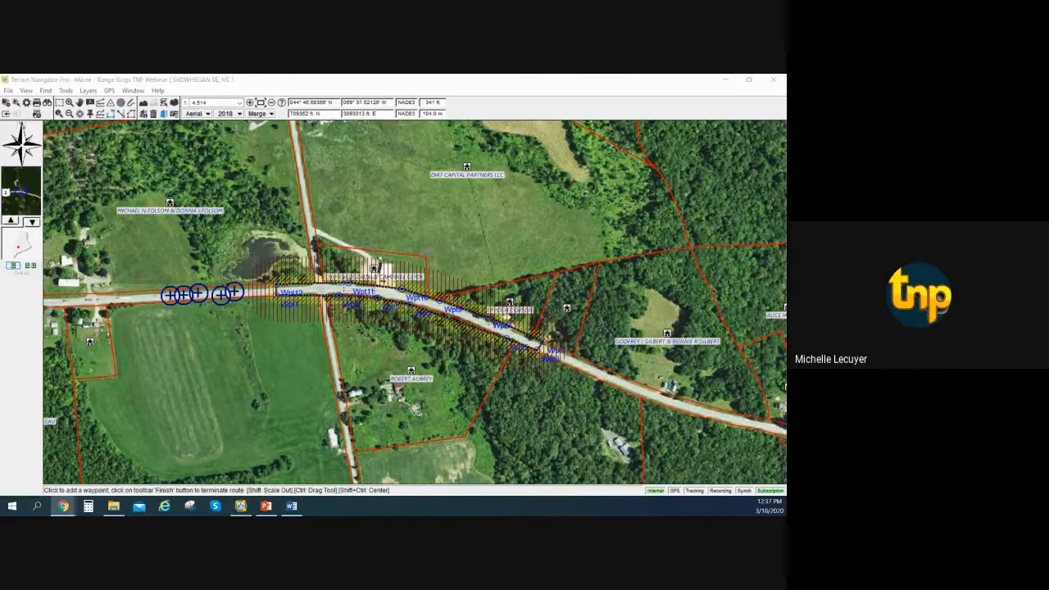